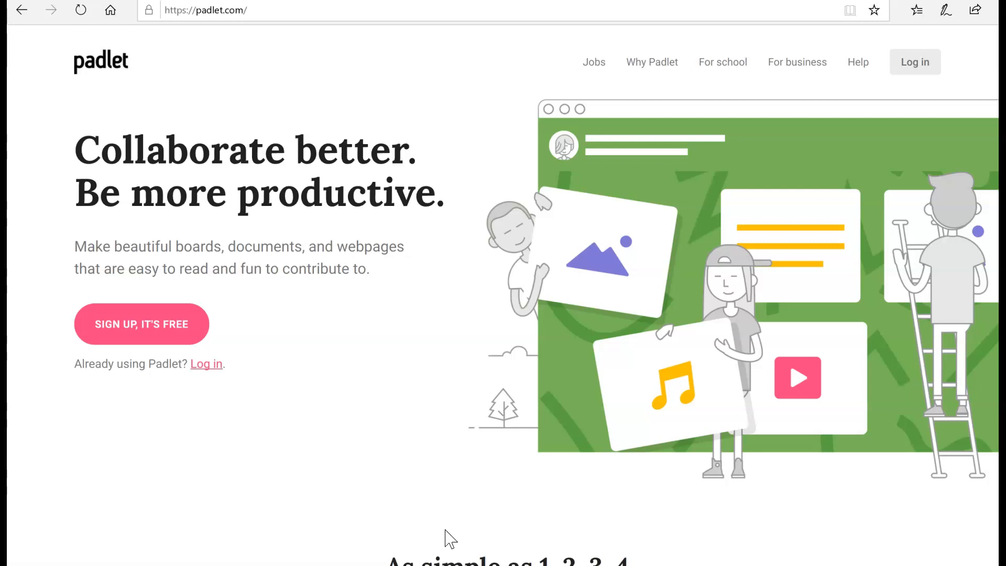
Switch from the Padlet home page to the browser window that has the Padlet dashboard open
click(449, 525)
mouse_move(606, 565)
click(606, 540)
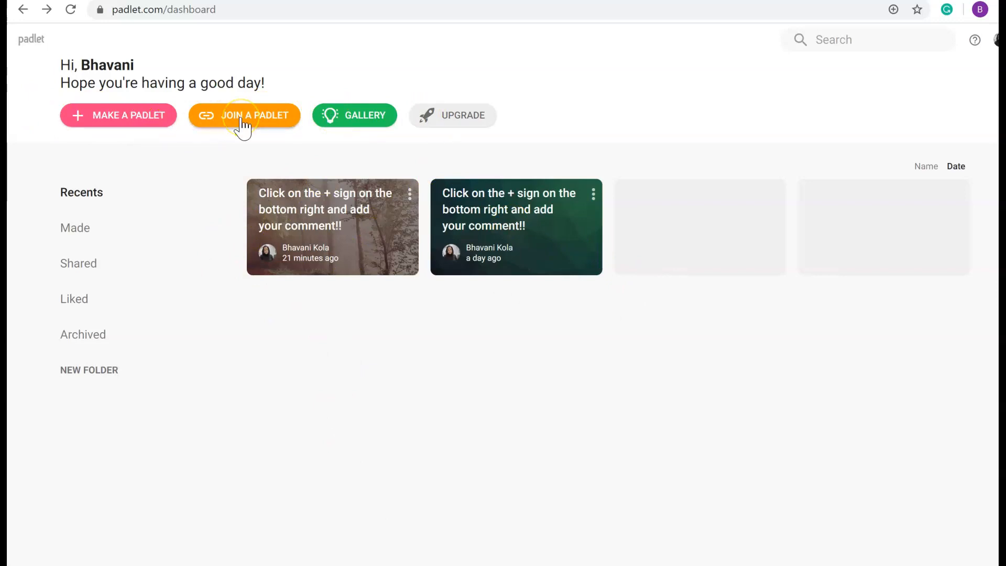
Browse the gallery of example padlets, view the "Life Cycle of a Butterfly" example, and return to the dashboard
click(345, 122)
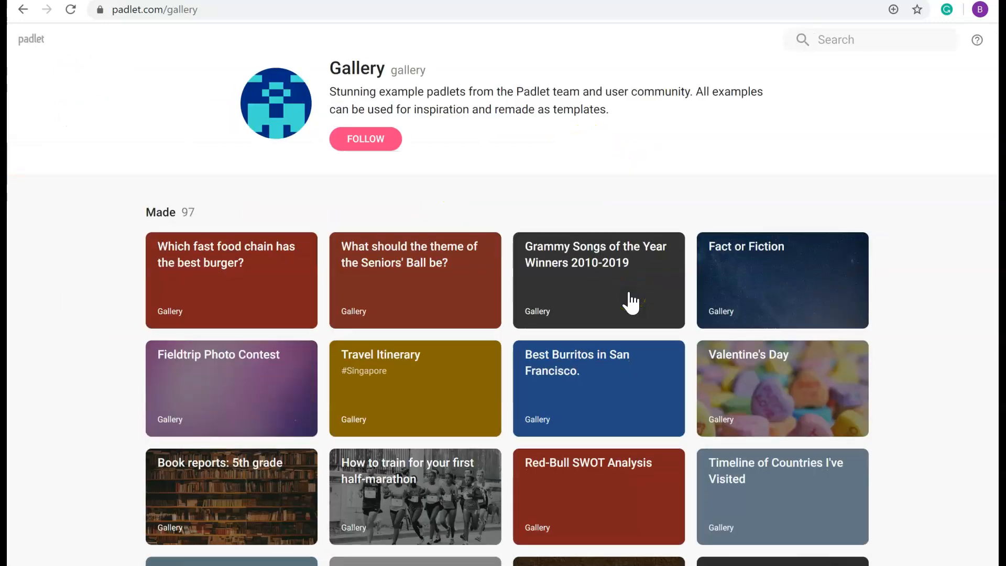
scroll(632, 303, down, 1)
click(636, 293)
scroll(644, 301, down, 2)
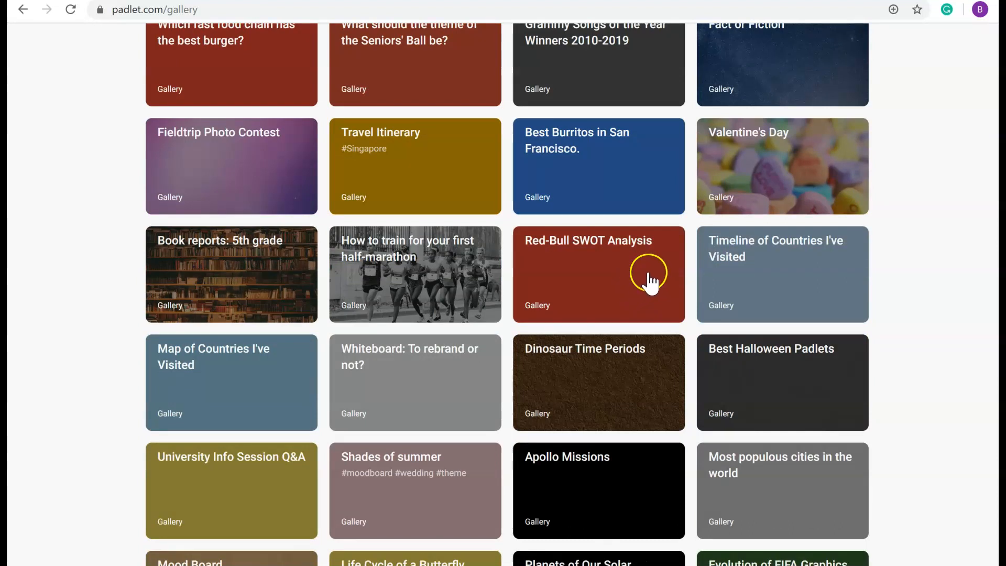
scroll(513, 325, down, 2)
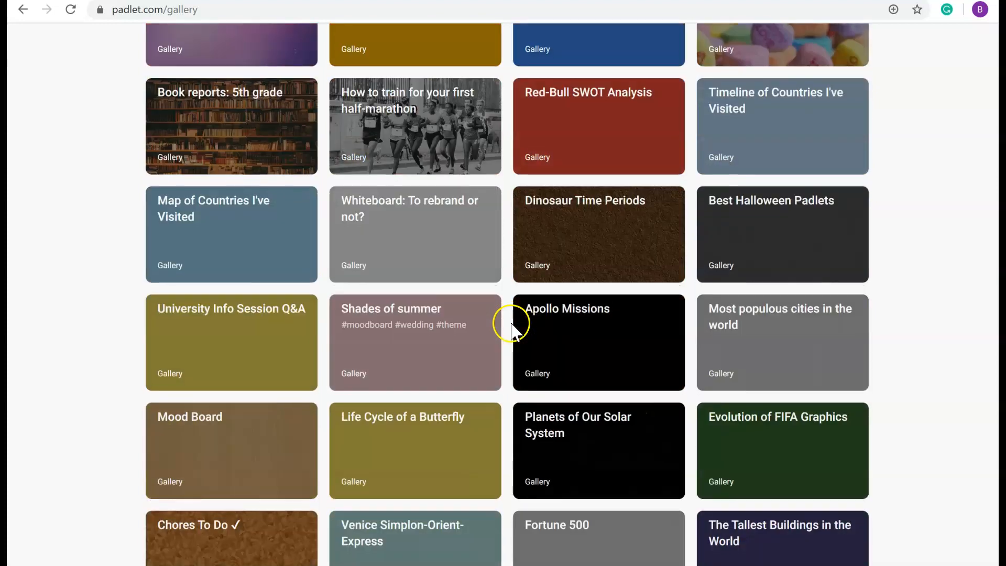
click(401, 467)
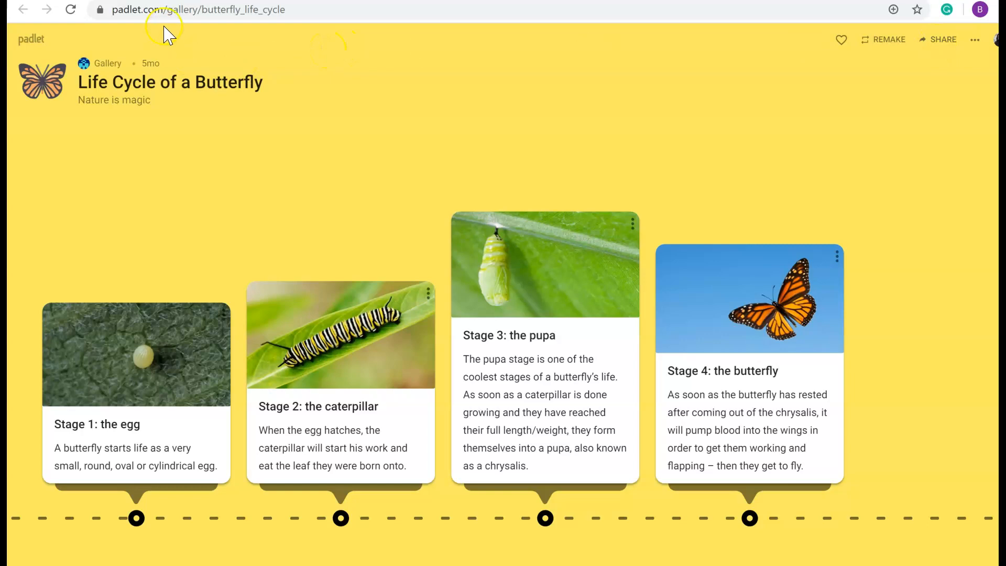
click(157, 1)
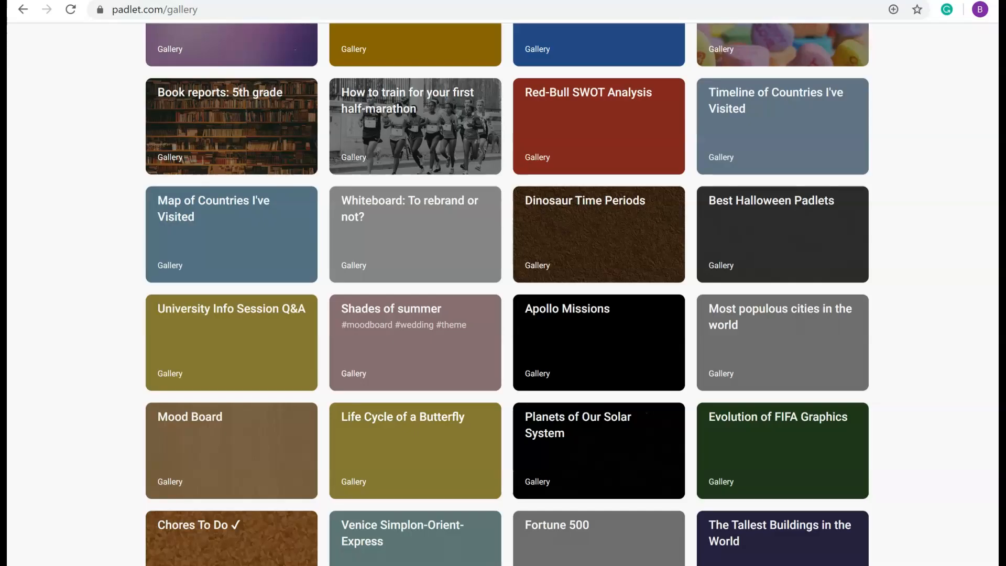
scroll(83, 135, up, 7)
click(23, 40)
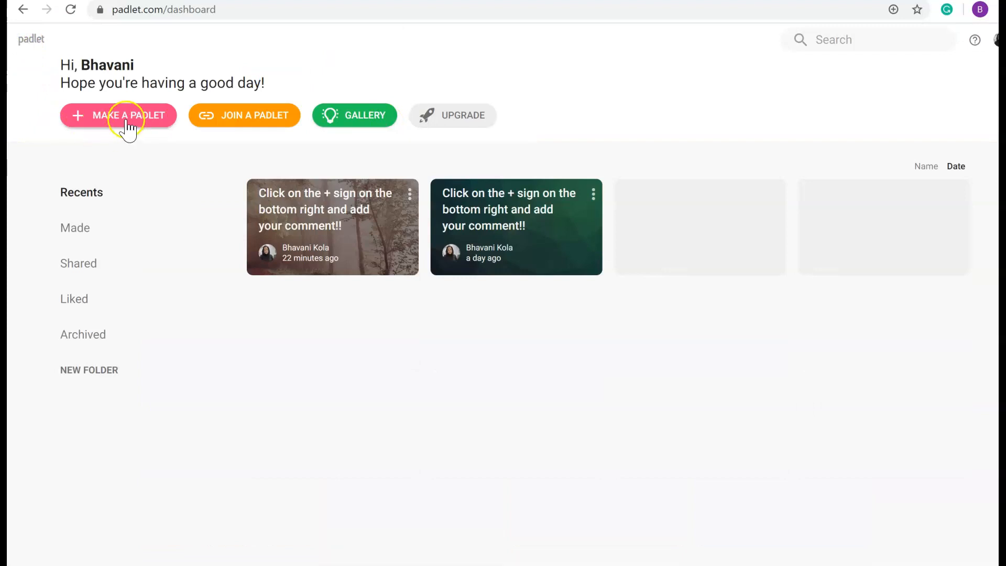
Make a new padlet from the blank Wall layout
click(127, 126)
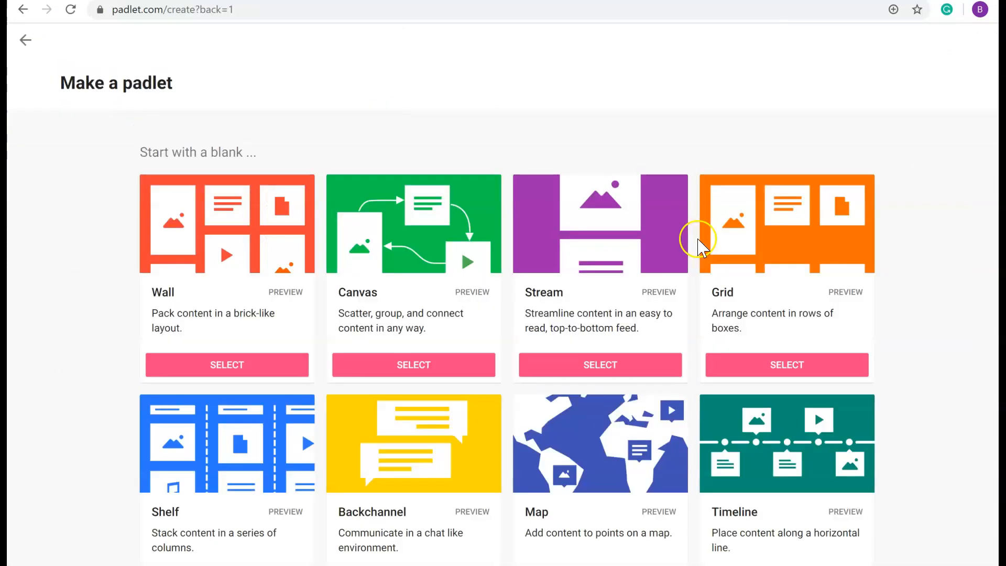
scroll(856, 240, down, 2)
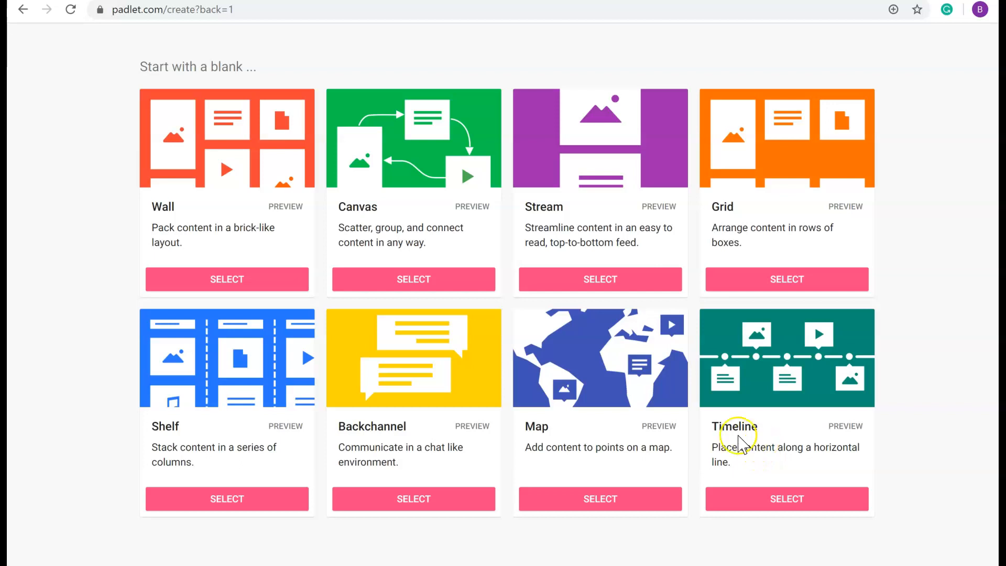
click(236, 280)
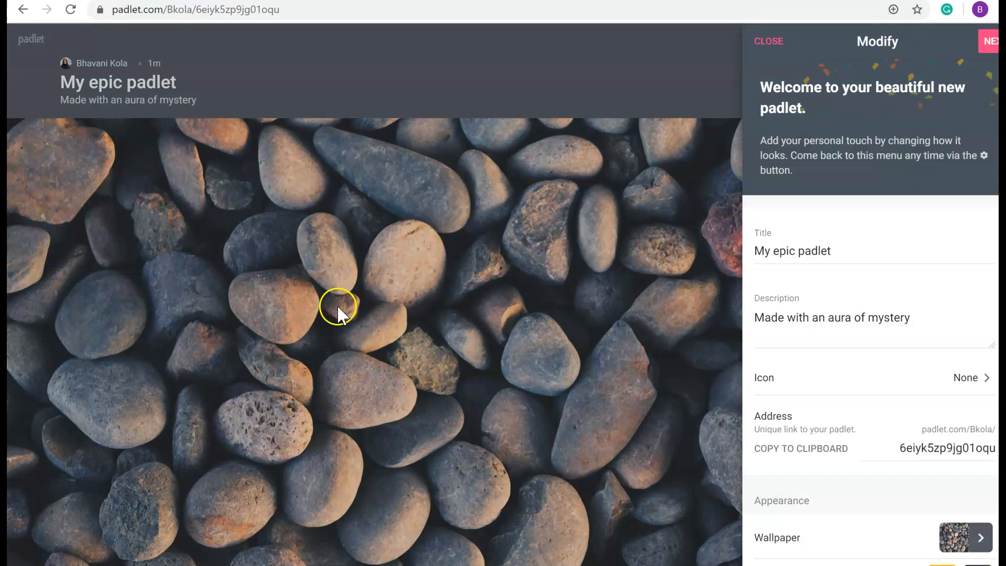
Set the padlet's title to "Sample" and its description to "Click on the + sign and add your comment"
drag(843, 250, 721, 253)
text(Sample)
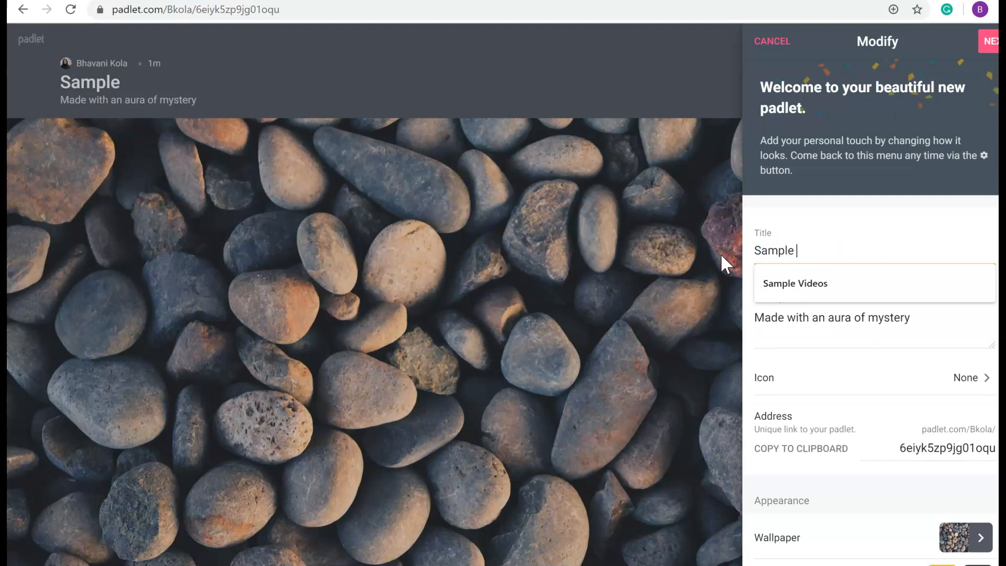
click(843, 326)
drag(940, 318, 724, 318)
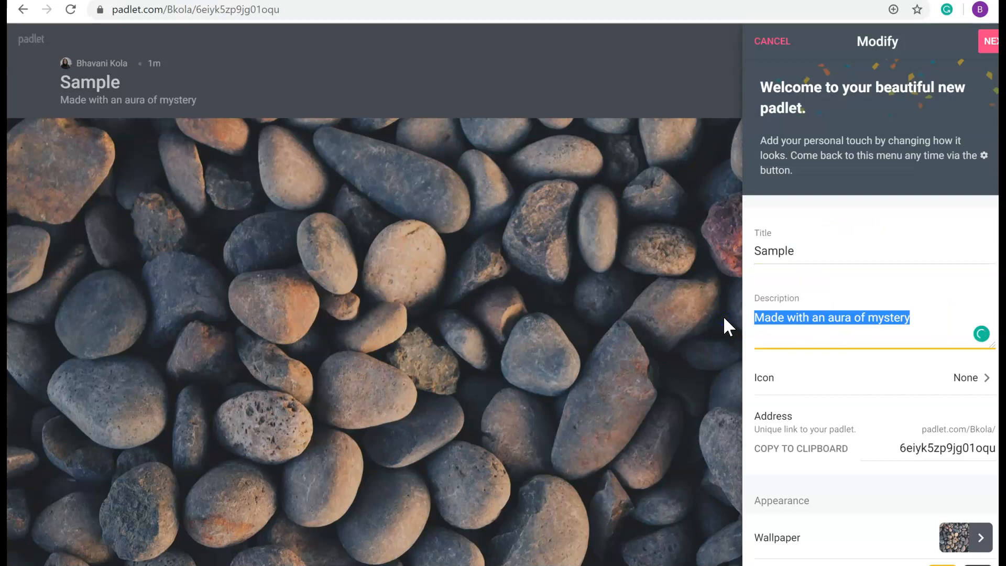
text(C)
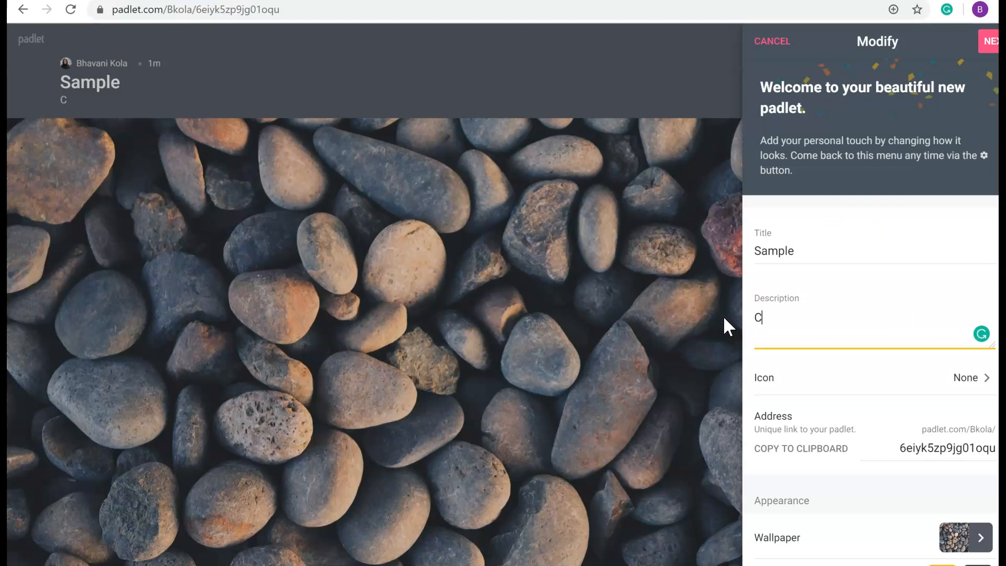
text(lick on the +)
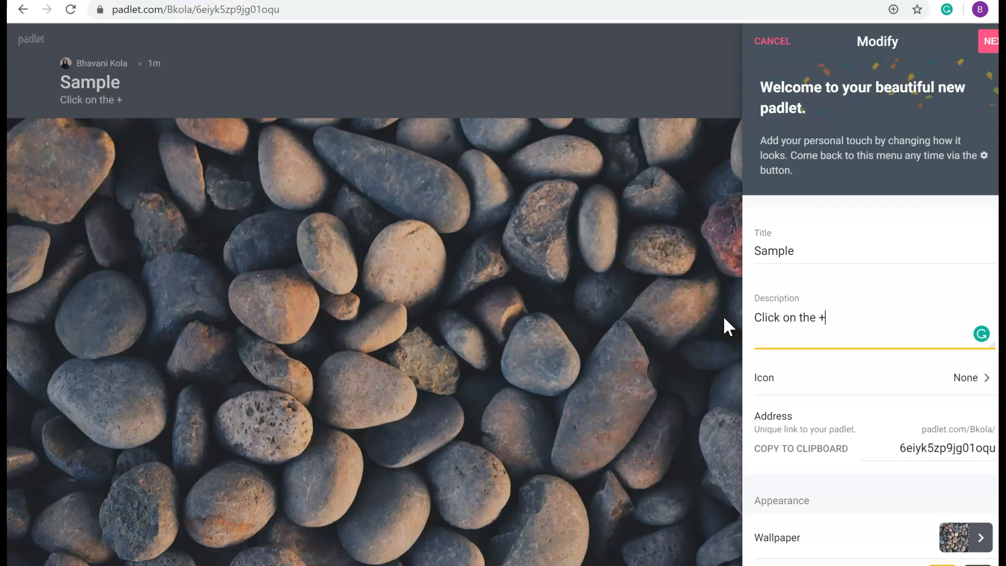
text( sign and add your comment)
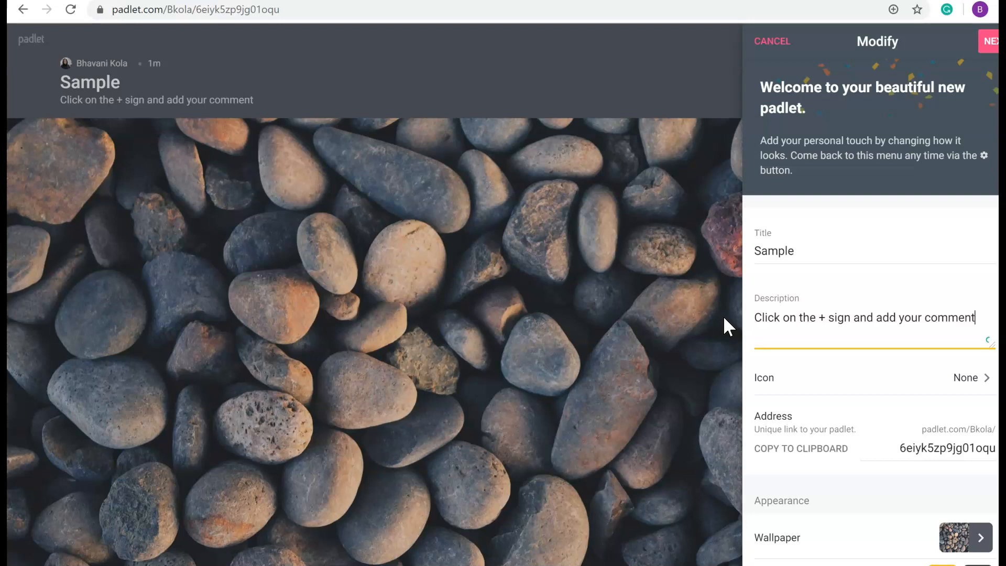
Examine the emoji choices for the padlet's icon, including the Symbols category, and the options for adding a custom icon
scroll(854, 377, down, 2)
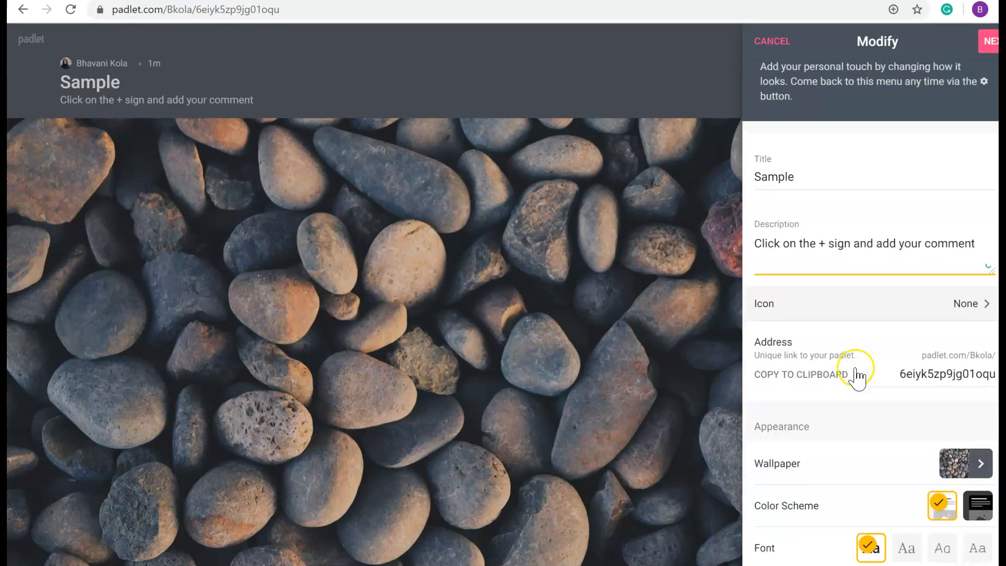
click(887, 313)
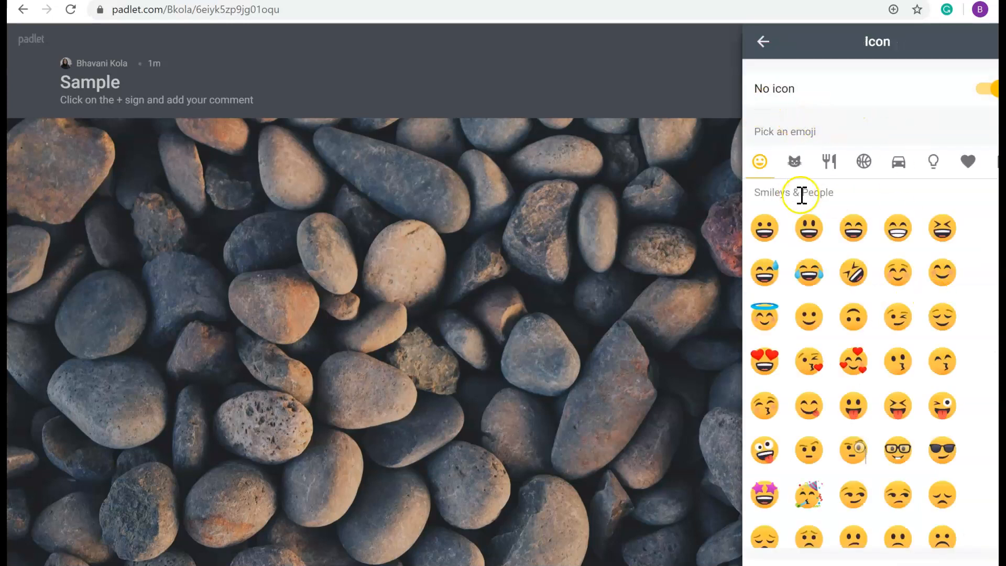
scroll(860, 291, down, 4)
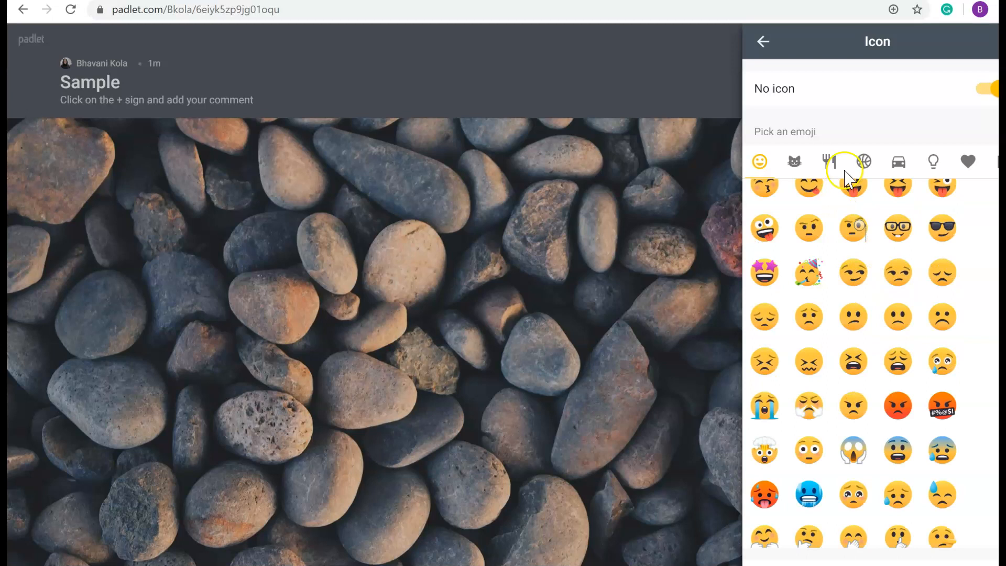
click(965, 167)
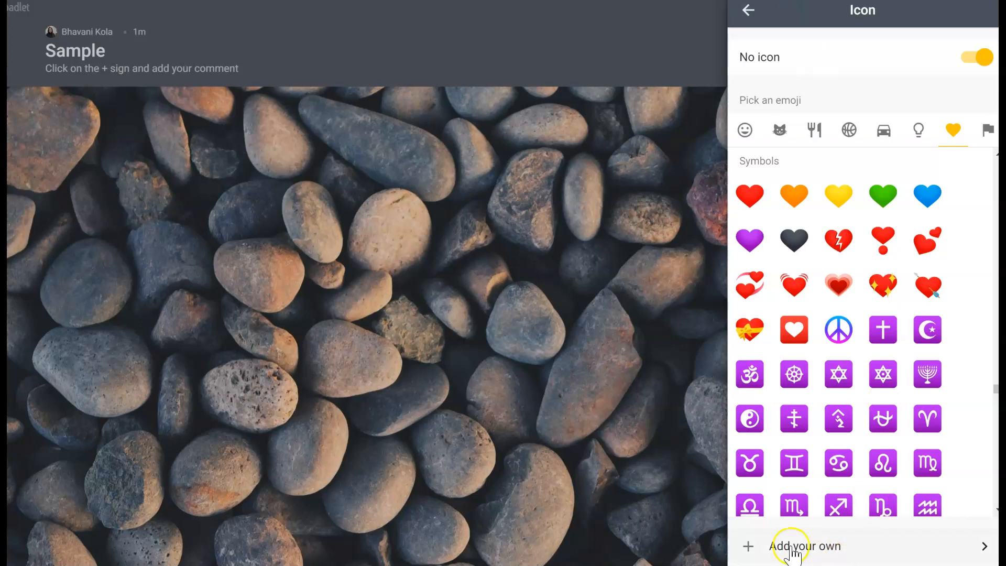
click(751, 546)
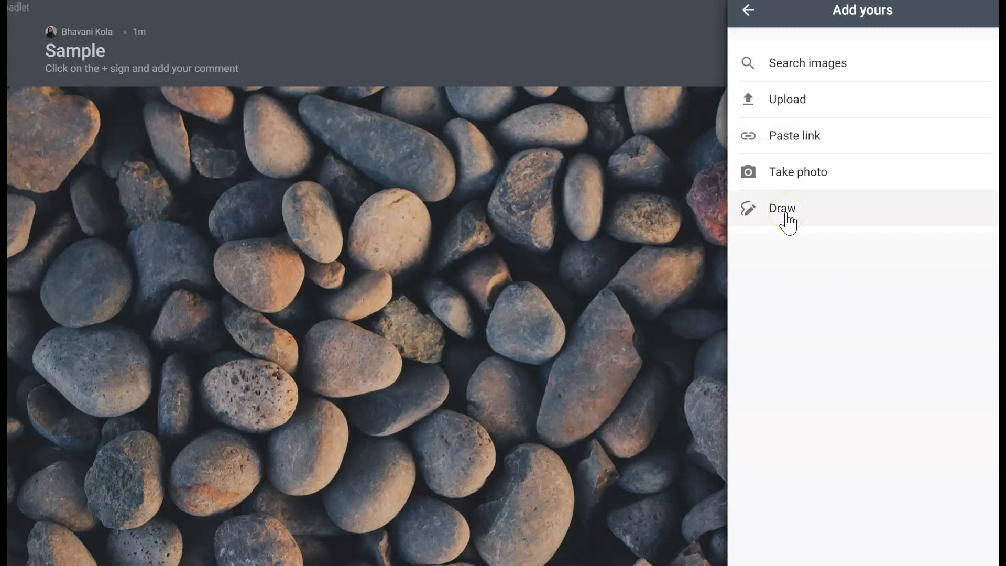
click(749, 11)
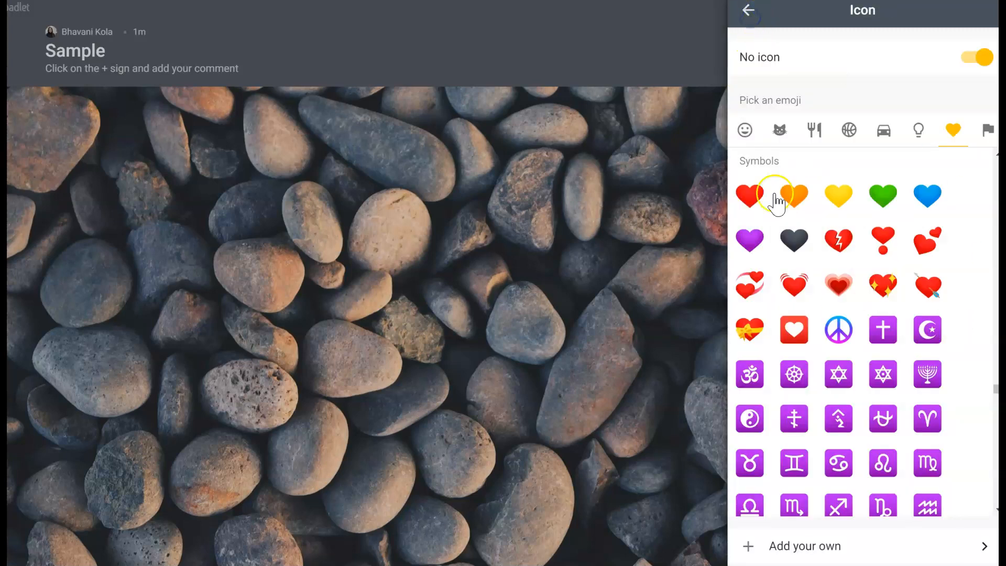
click(750, 15)
Examine the wallpaper choices under Solid Colors, Gradients, and Textures and Patterns
scroll(891, 320, down, 1)
scroll(890, 314, down, 3)
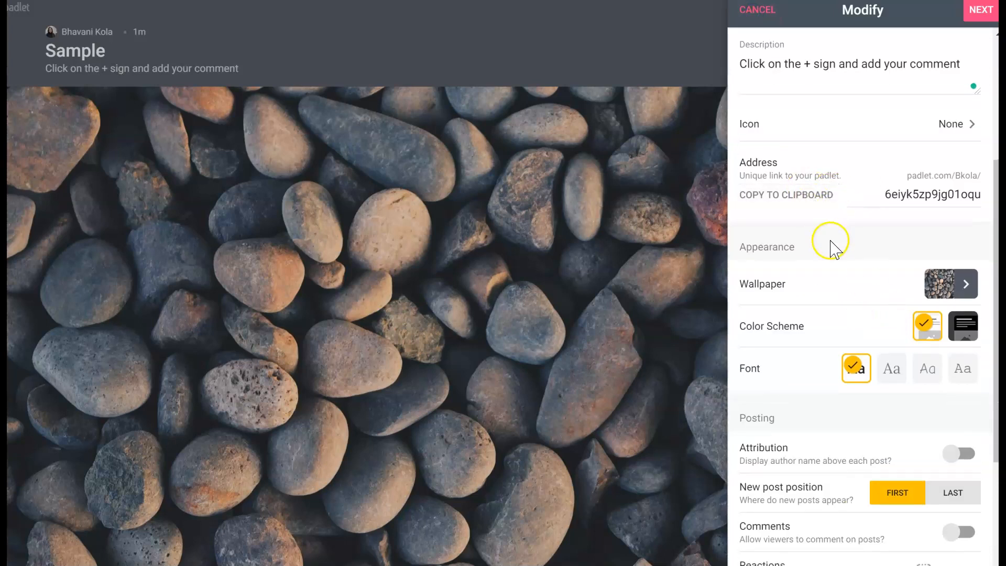
scroll(833, 248, down, 2)
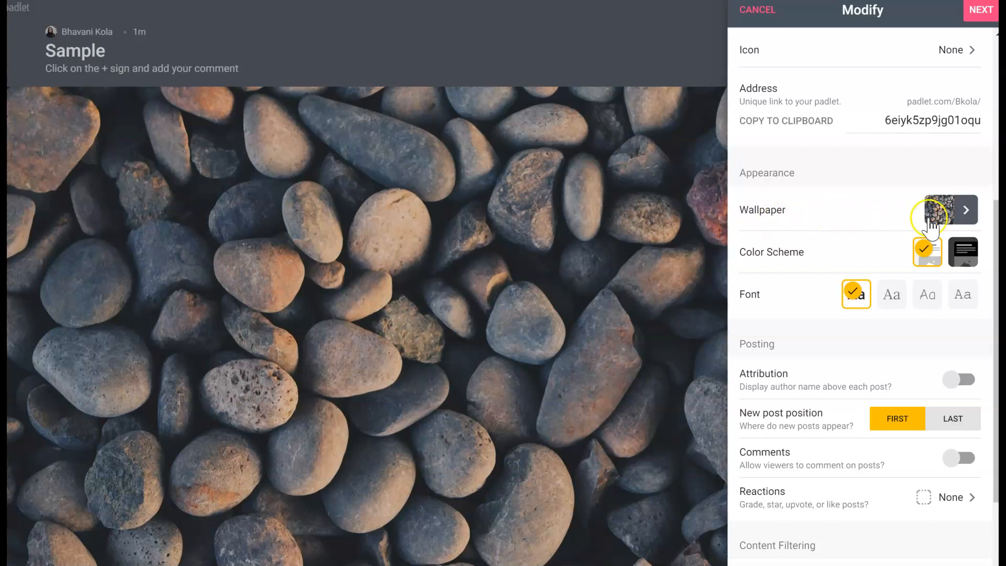
click(950, 210)
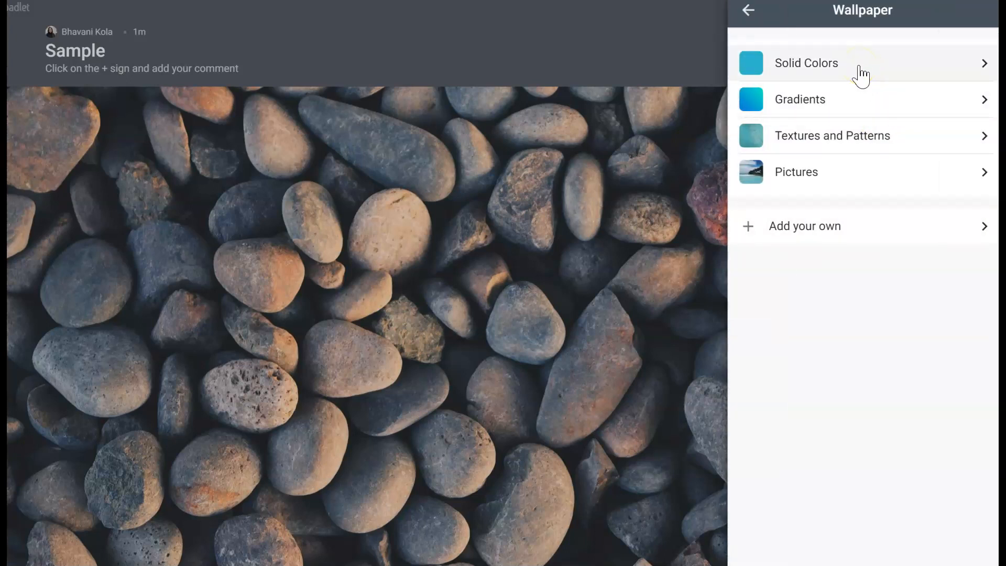
click(859, 65)
click(748, 11)
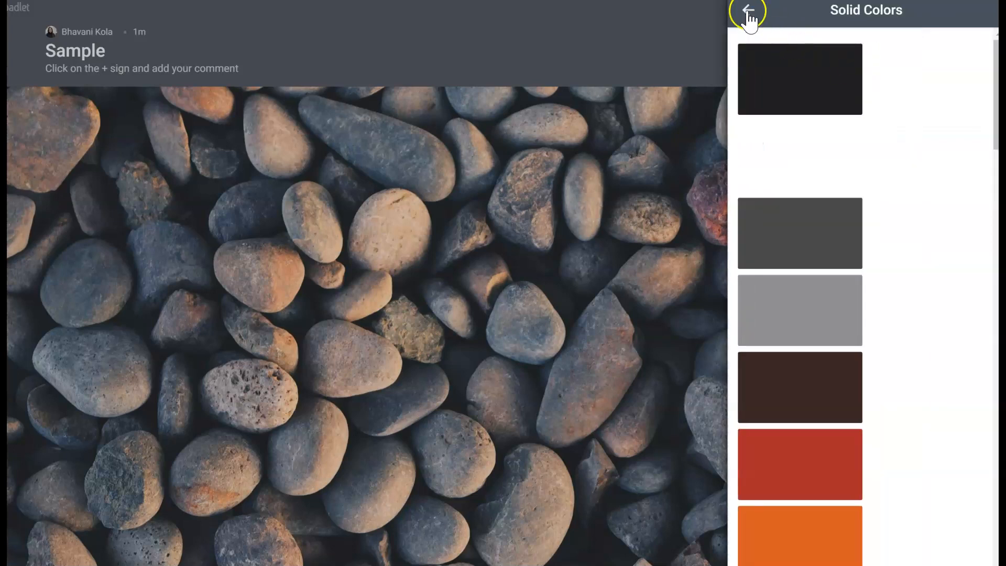
click(788, 112)
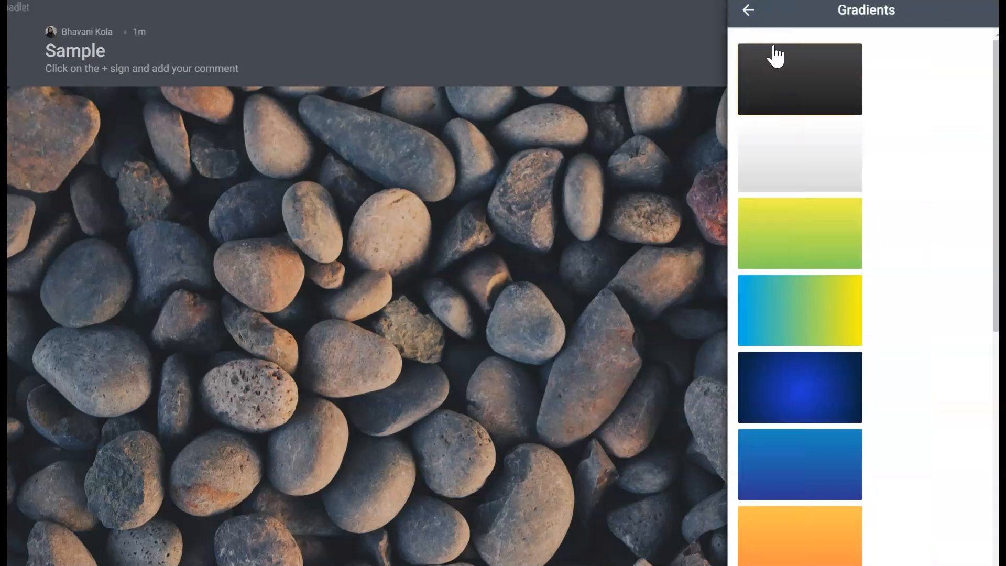
click(750, 13)
click(804, 137)
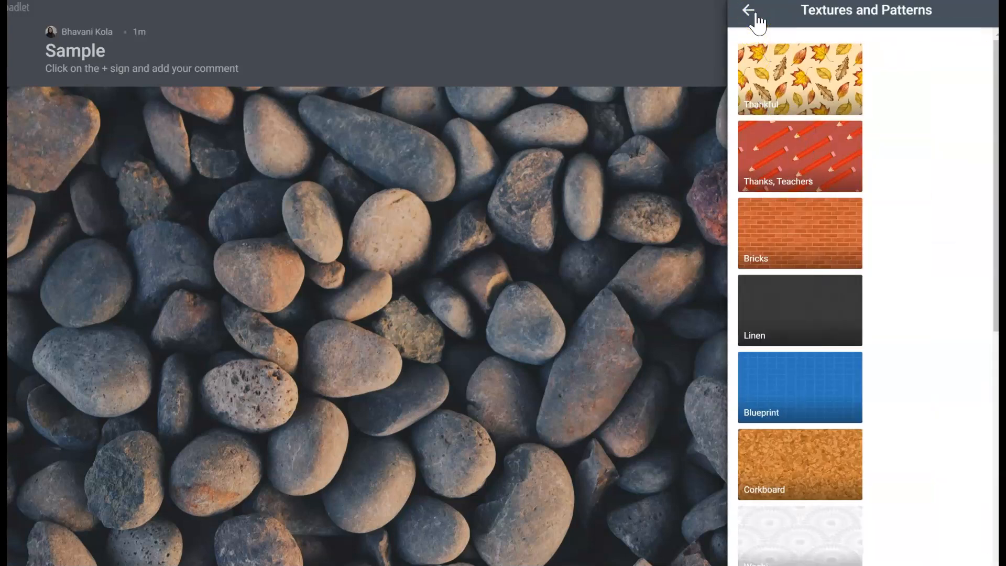
scroll(789, 246, down, 7)
scroll(791, 249, up, 7)
click(750, 12)
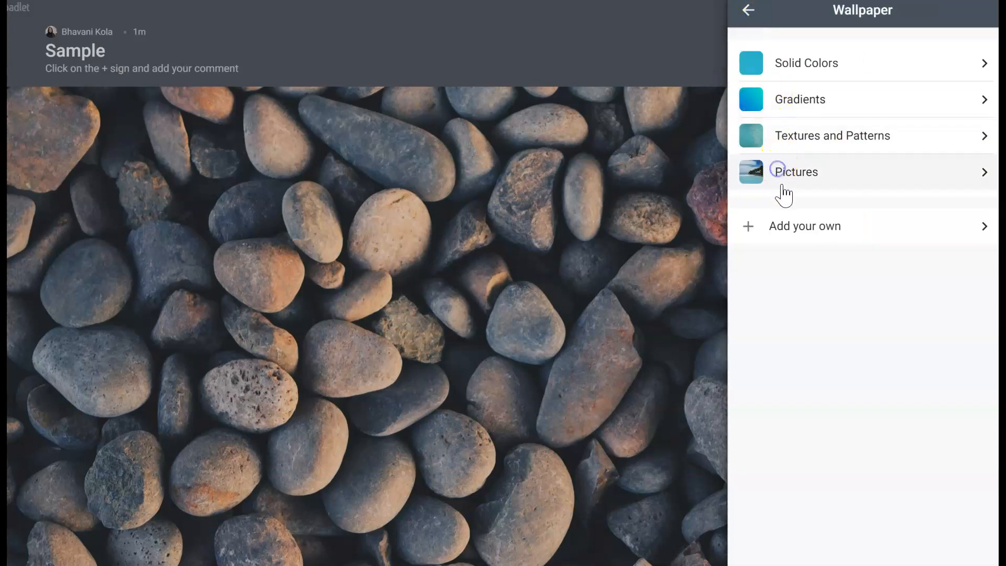
Set the padlet's wallpaper to the Scroll picture and return to the padlet's main settings
click(779, 170)
scroll(805, 203, down, 5)
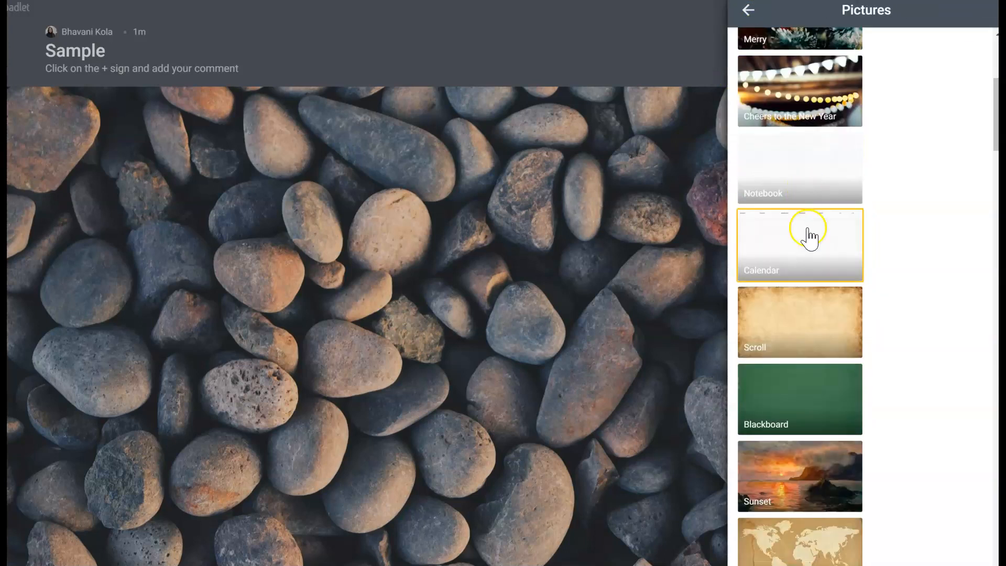
click(800, 321)
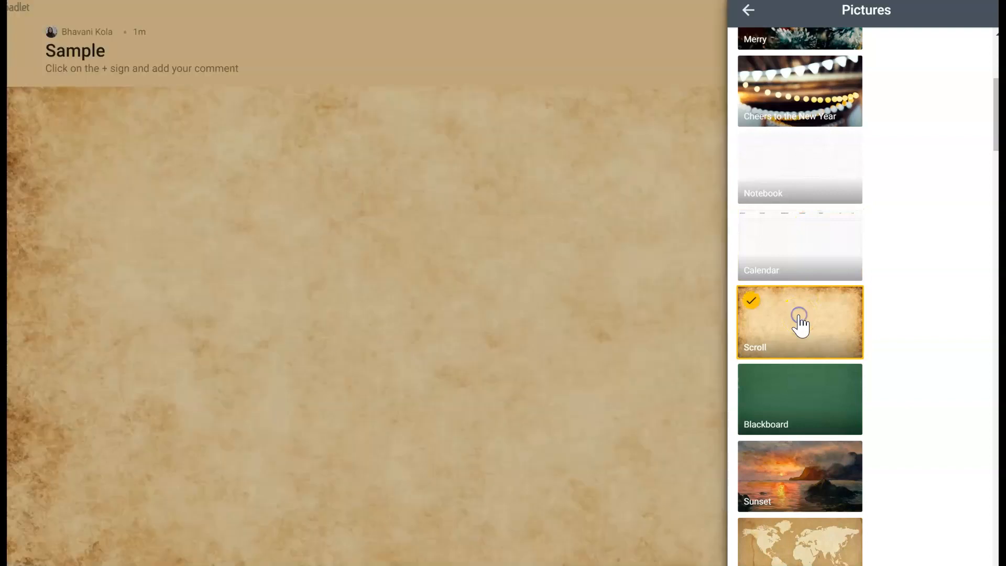
click(748, 9)
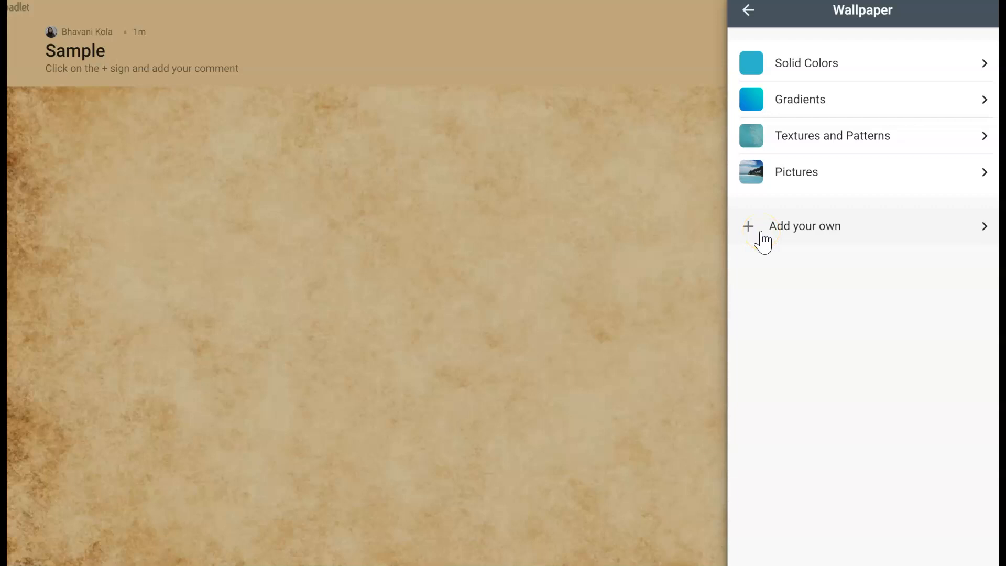
click(748, 11)
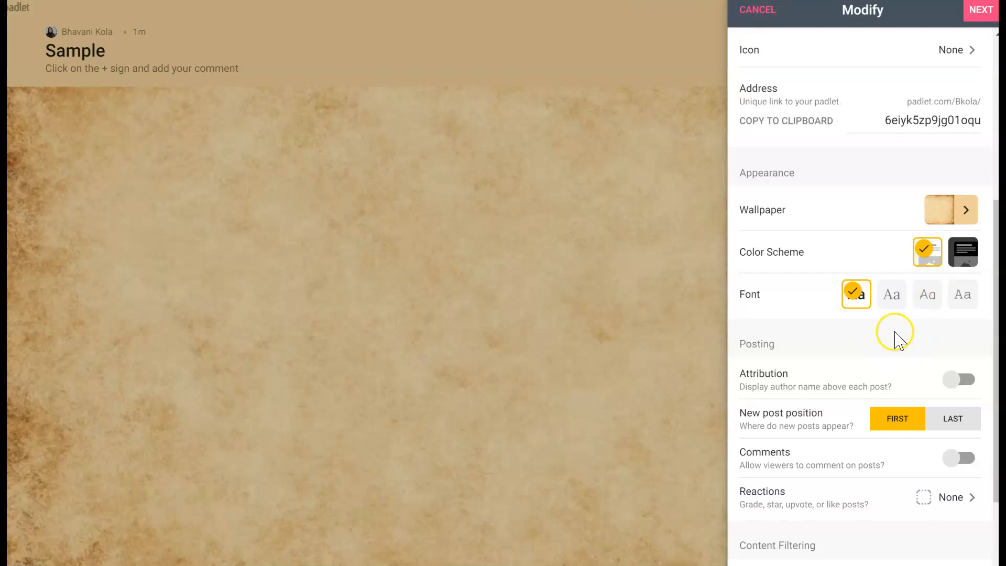
Use the light color scheme for the padlet and set its font to the third, handwriting-style option
scroll(898, 341, down, 3)
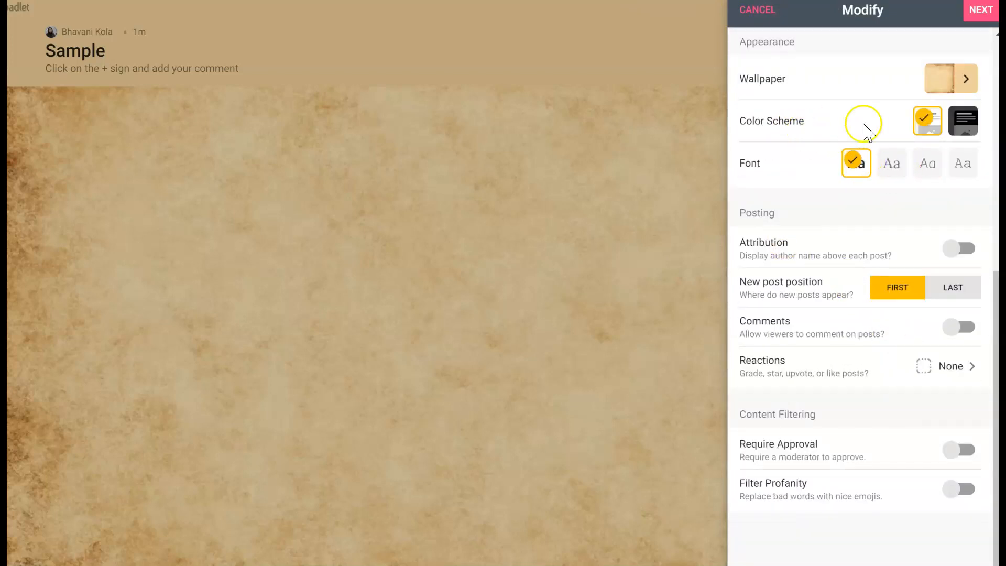
click(963, 125)
click(931, 126)
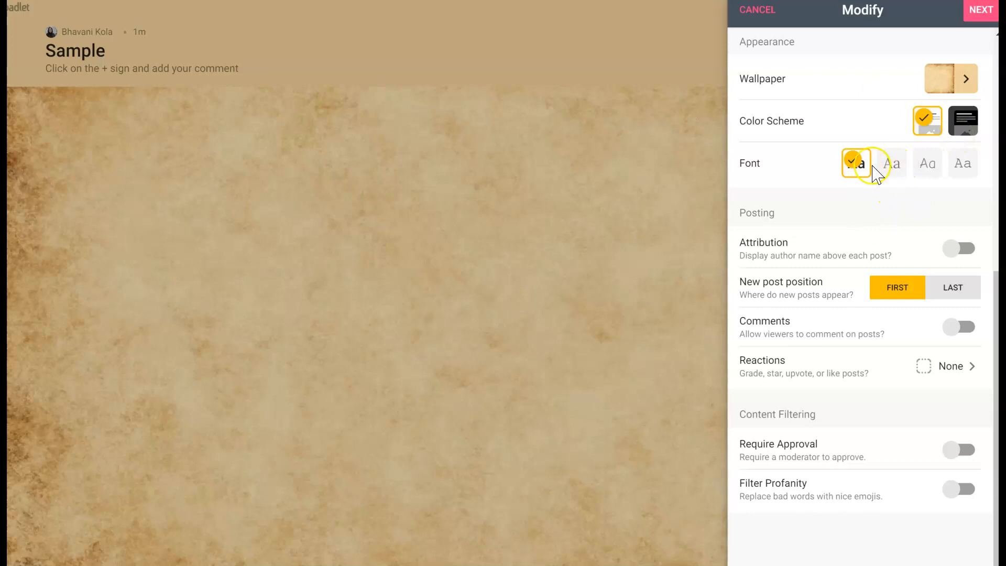
click(901, 179)
click(937, 167)
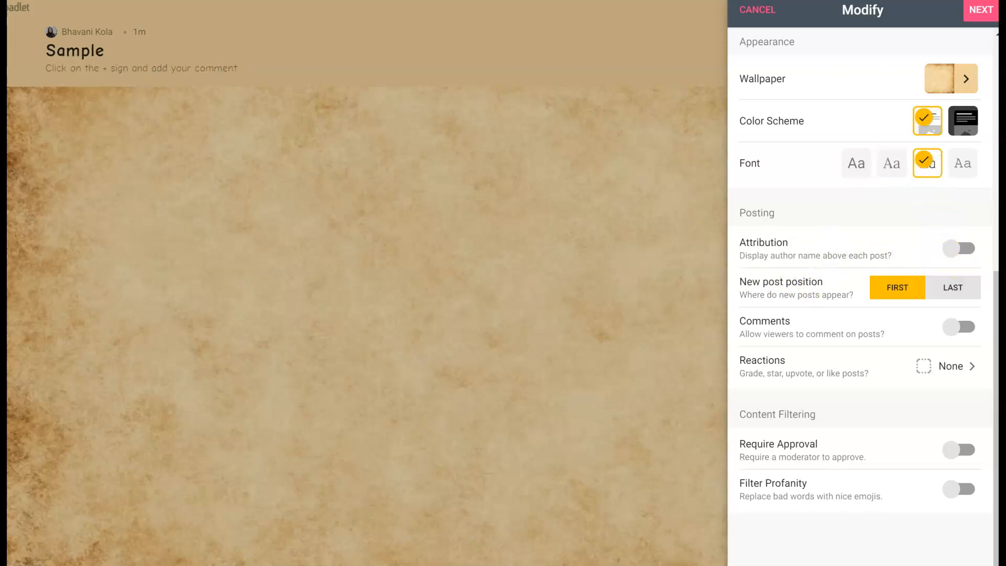
Turn on author attribution and viewer comments for the padlet's posts, and set the reaction type to Like
click(968, 252)
click(973, 336)
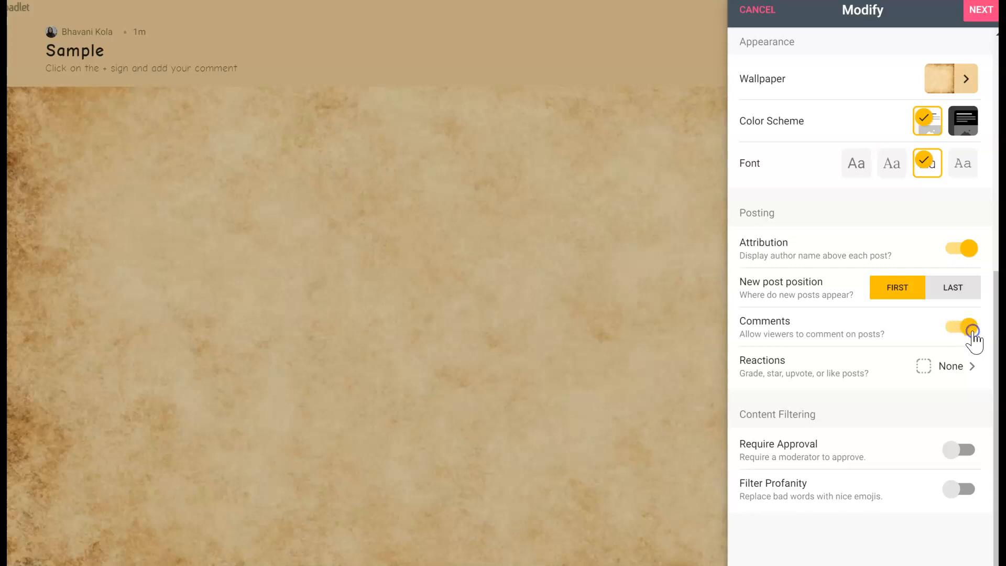
click(896, 367)
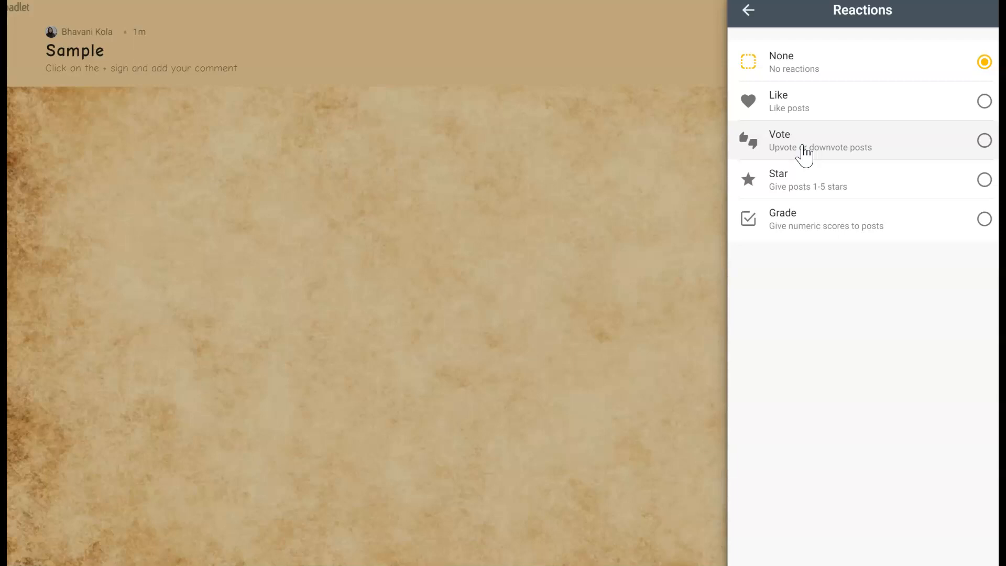
click(829, 195)
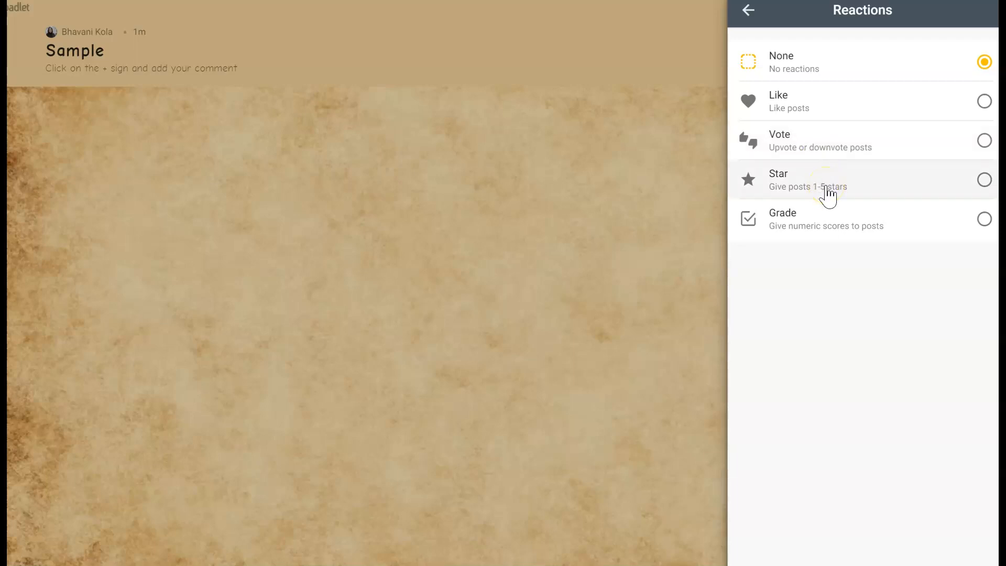
click(827, 186)
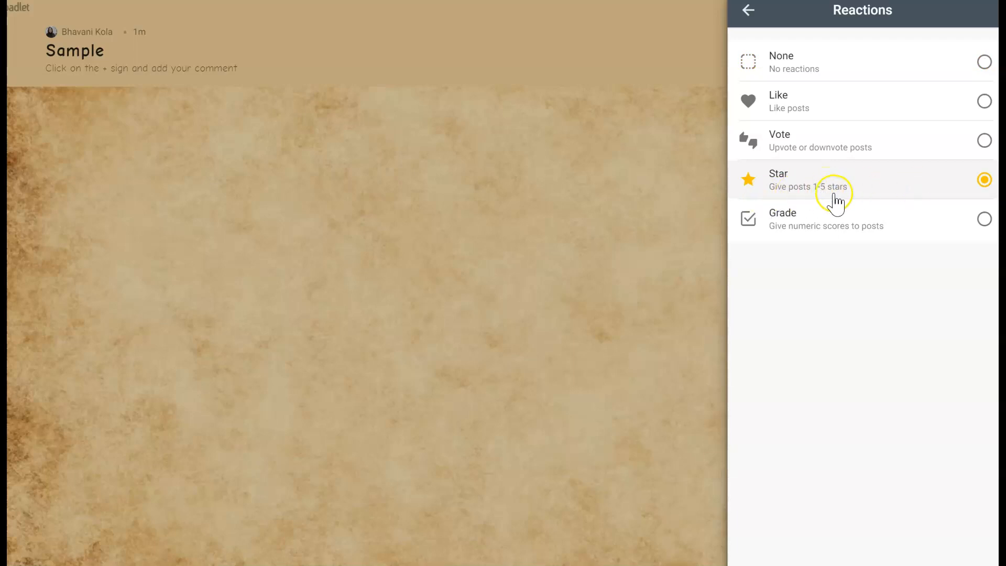
click(788, 219)
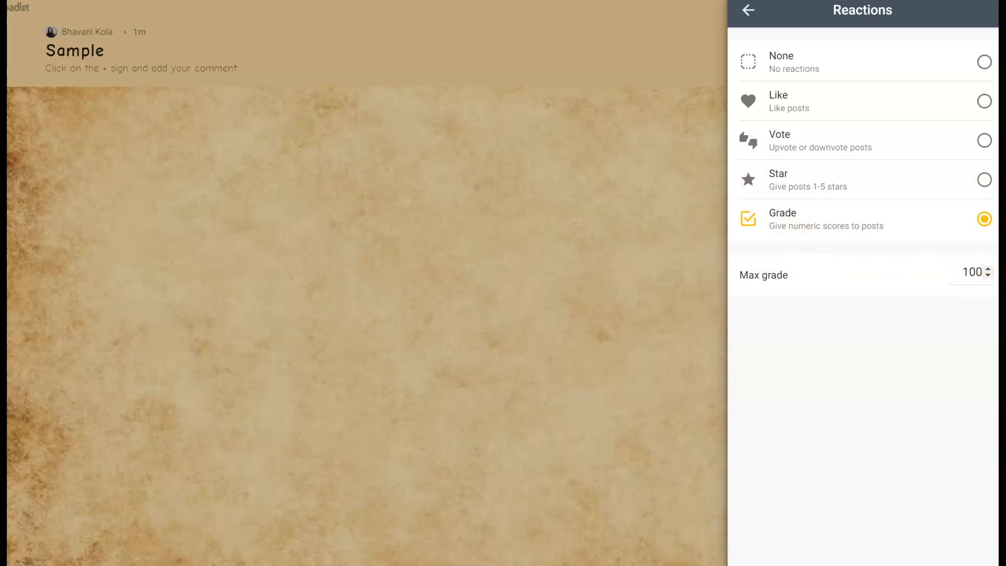
click(802, 104)
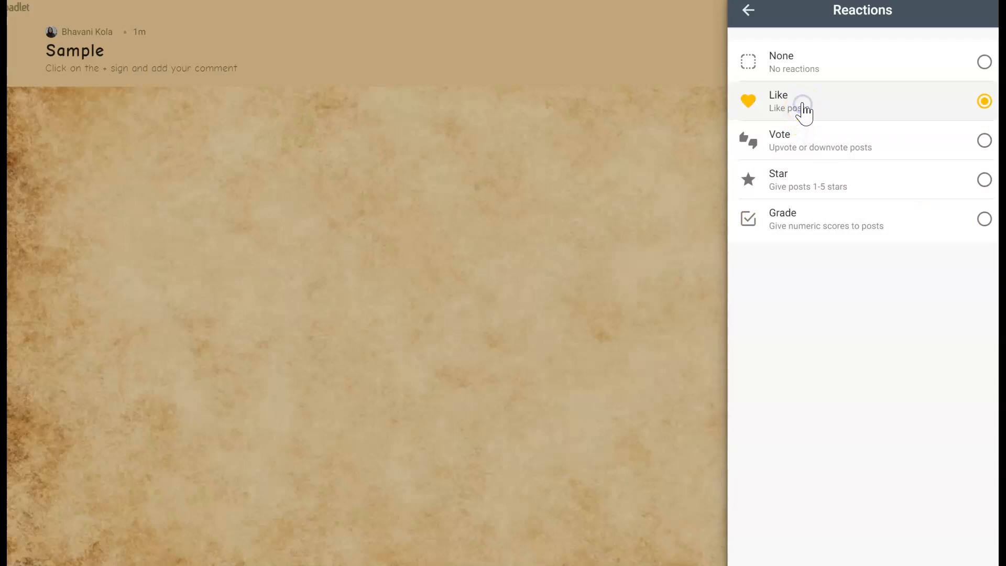
click(755, 14)
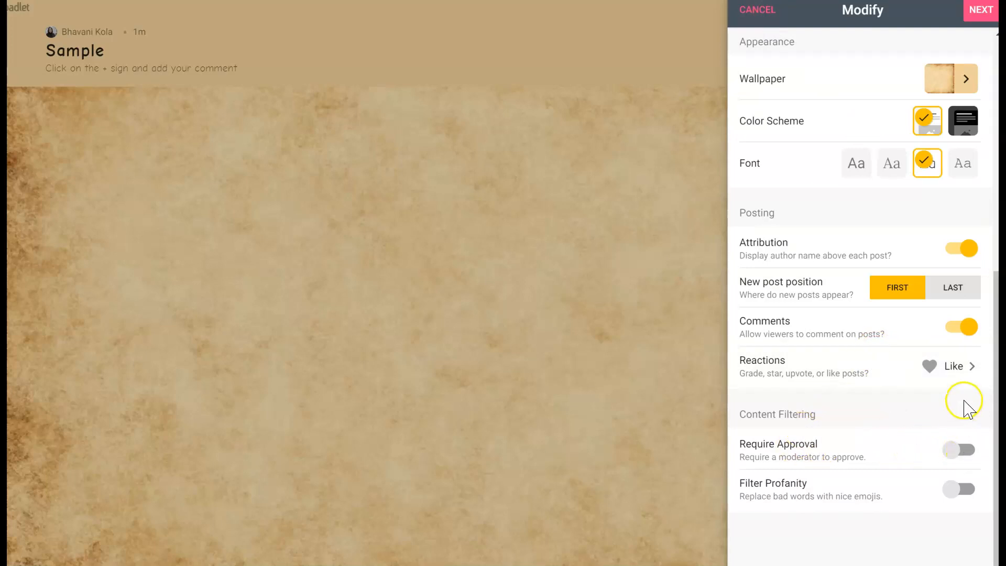
Require moderator approval and filter profanity for the padlet, and finish the setup to start posting
click(968, 451)
click(963, 492)
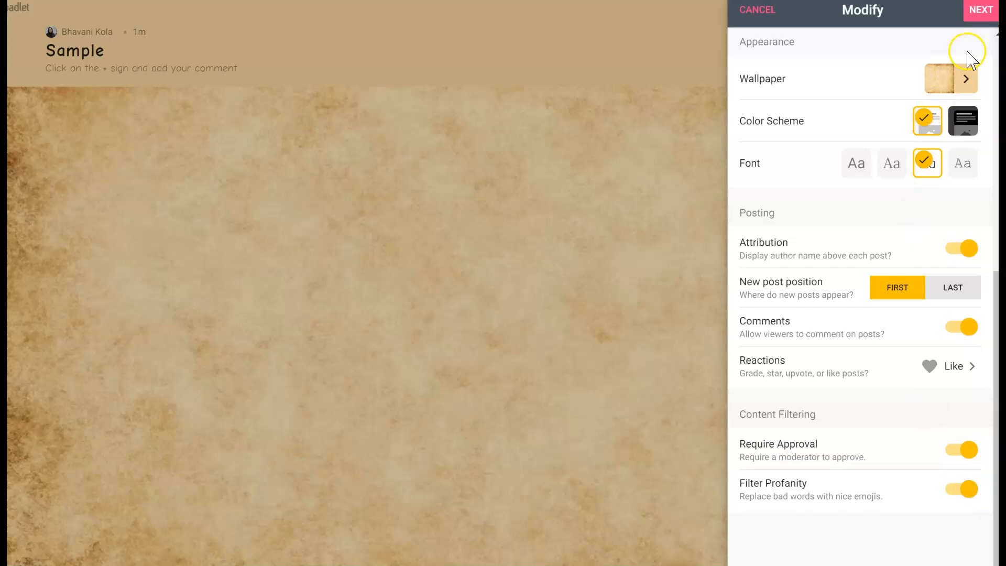
click(974, 20)
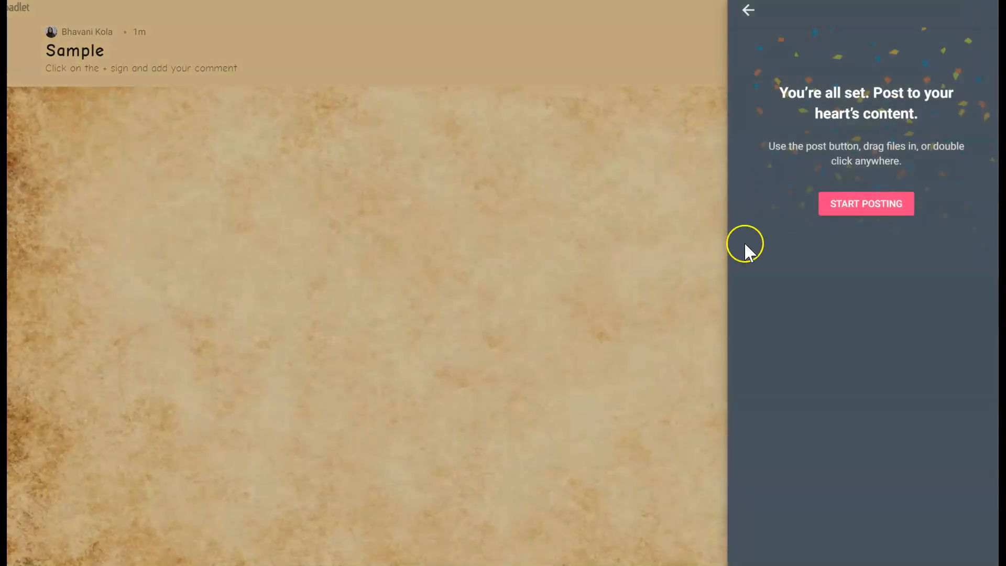
click(832, 216)
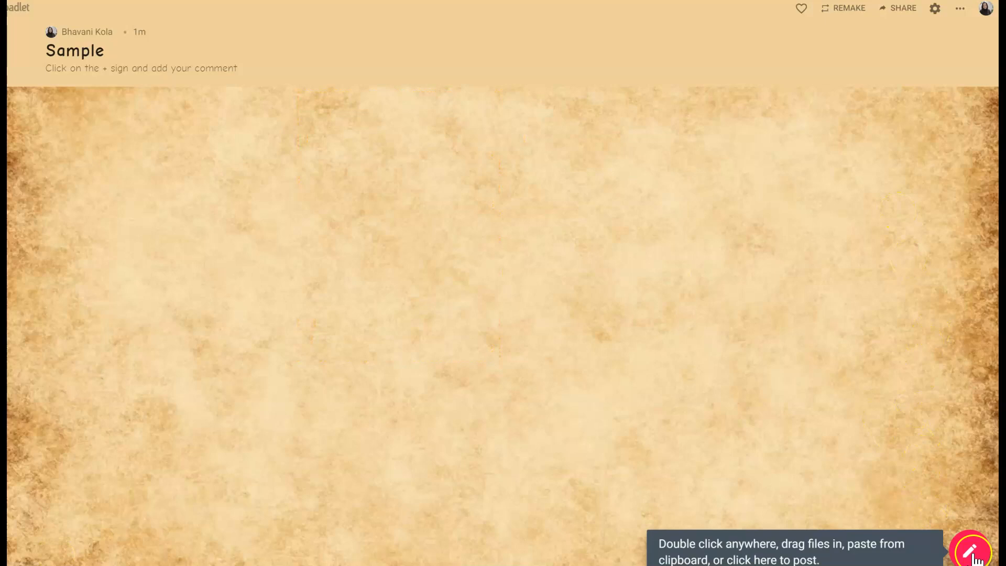
Add a post titled "First Post" with the body text "Welcome" to the wall
click(969, 552)
click(478, 126)
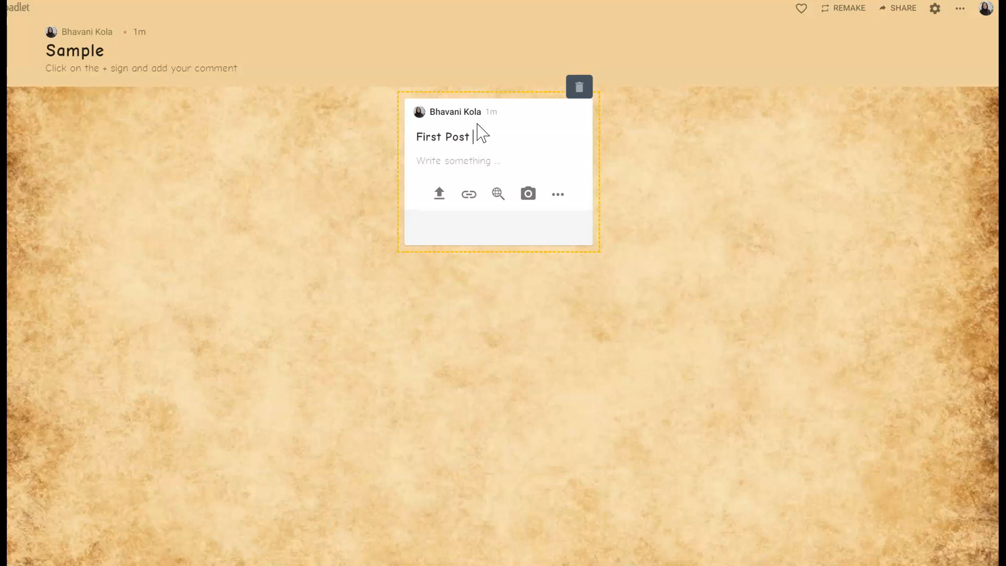
click(493, 155)
text(Welcome)
key(Return)
click(716, 153)
drag(504, 128, 112, 174)
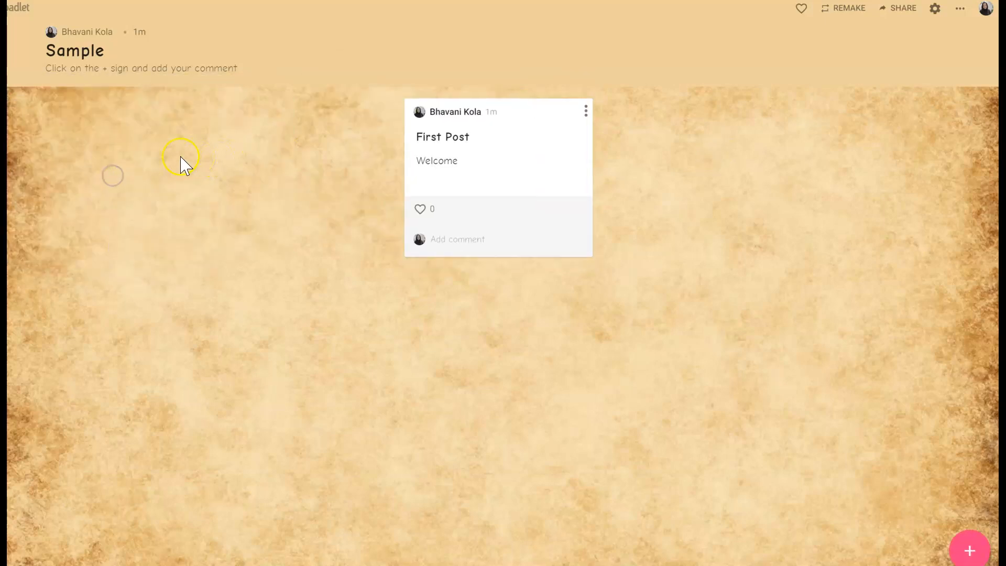
Add a post titled "Hello" and attach the PDF bztm7e ppt 11 01 from the computer's 1332 folder
click(969, 551)
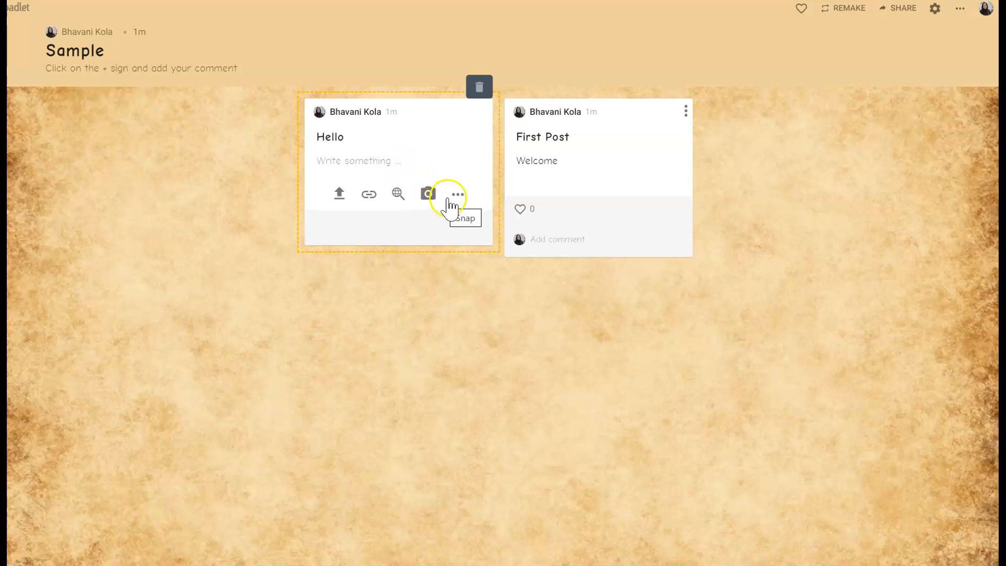
click(453, 199)
click(593, 198)
click(789, 132)
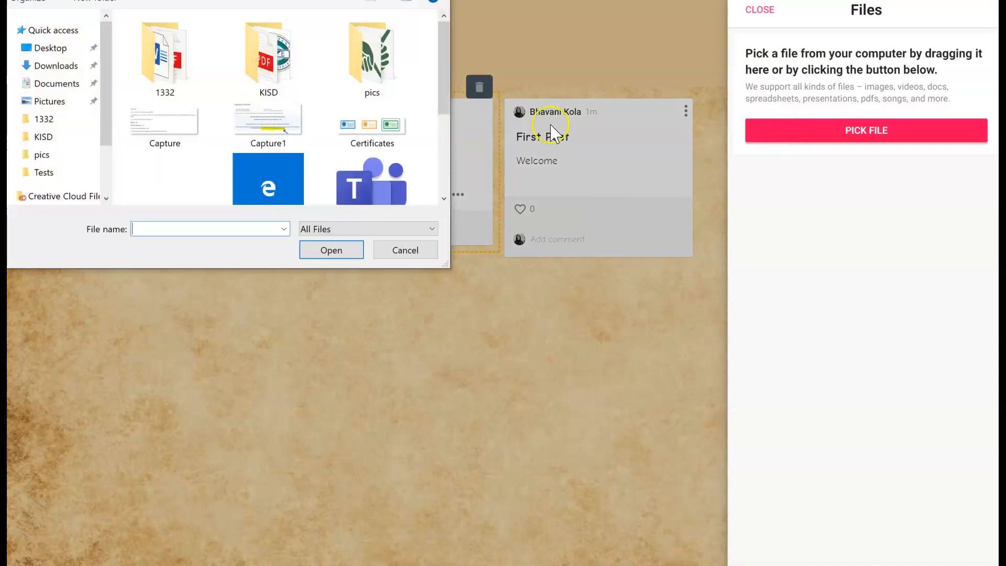
click(164, 80)
double_click(165, 79)
click(167, 41)
click(322, 242)
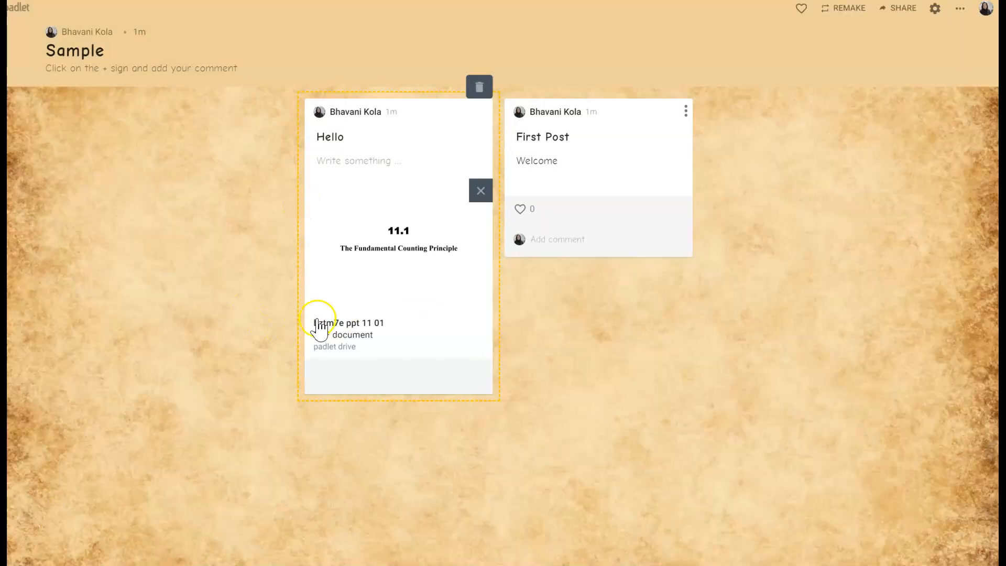
click(965, 529)
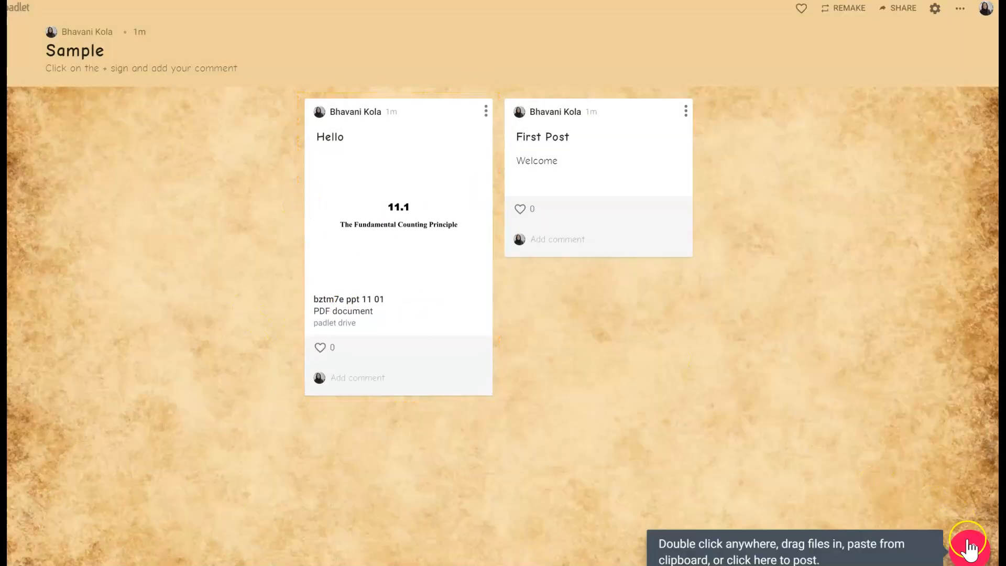
click(967, 546)
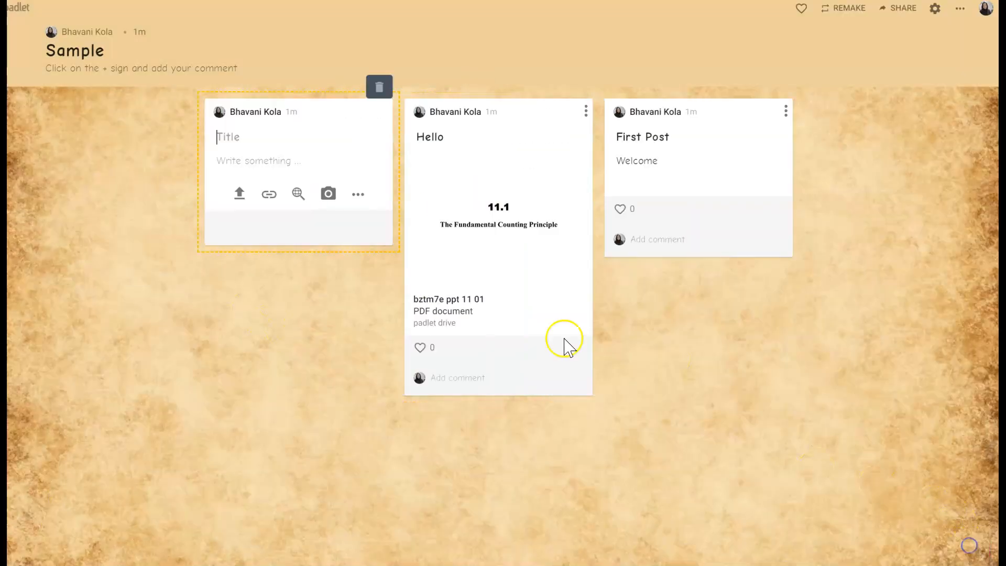
click(358, 194)
click(418, 244)
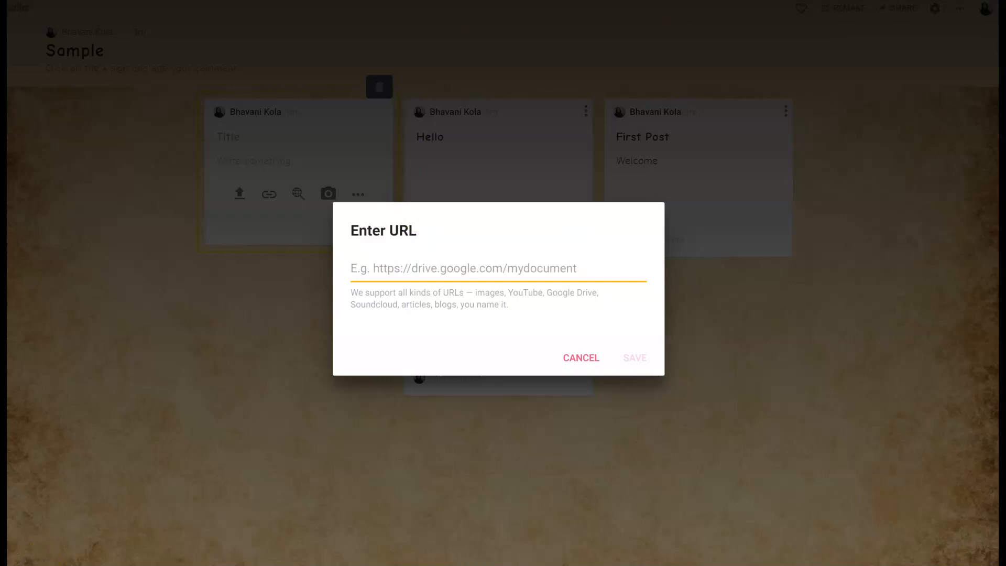
click(413, 266)
text(www.google.com)
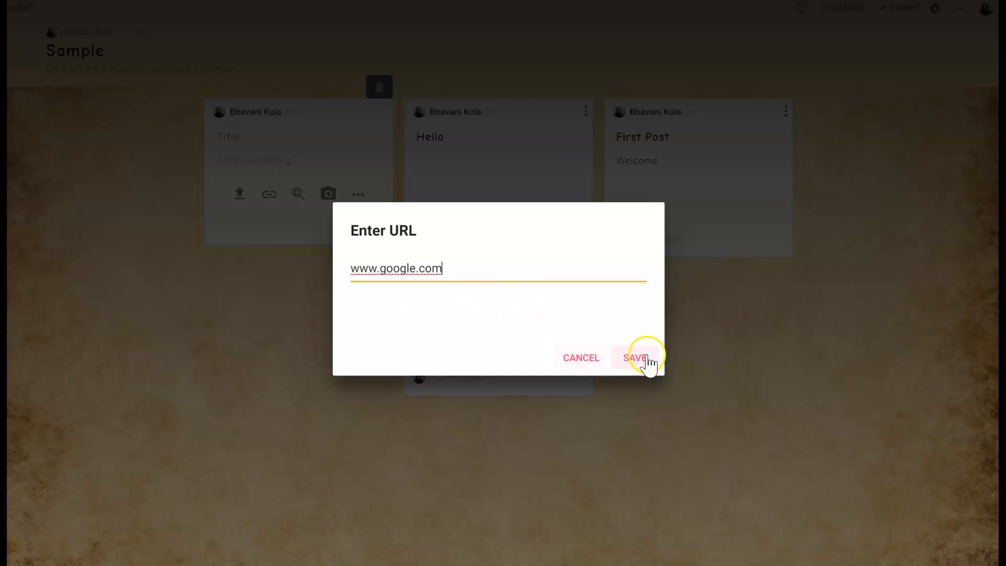
click(636, 358)
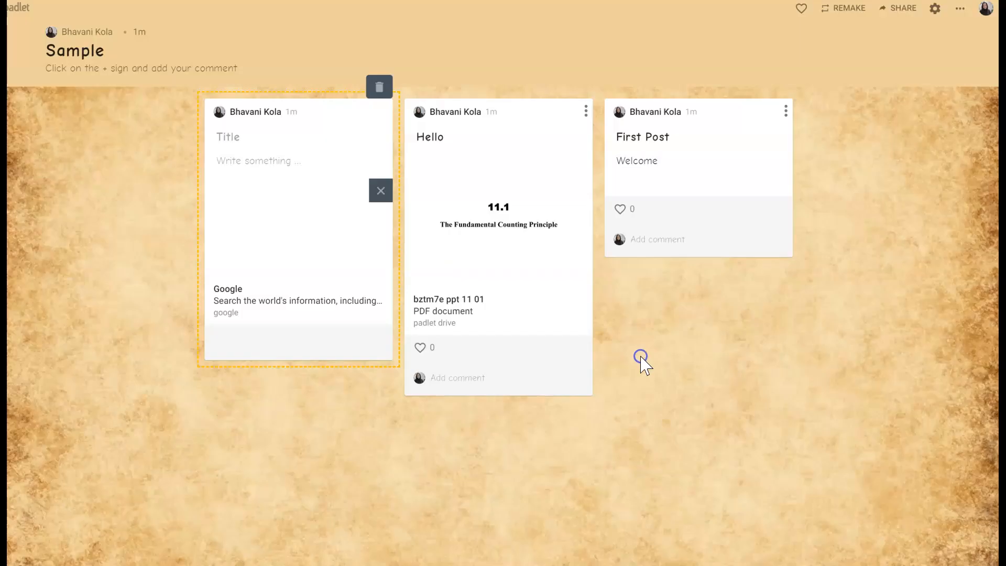
click(899, 545)
Add a new post and attach the Science in HD picture from an image search for "Math"
click(966, 546)
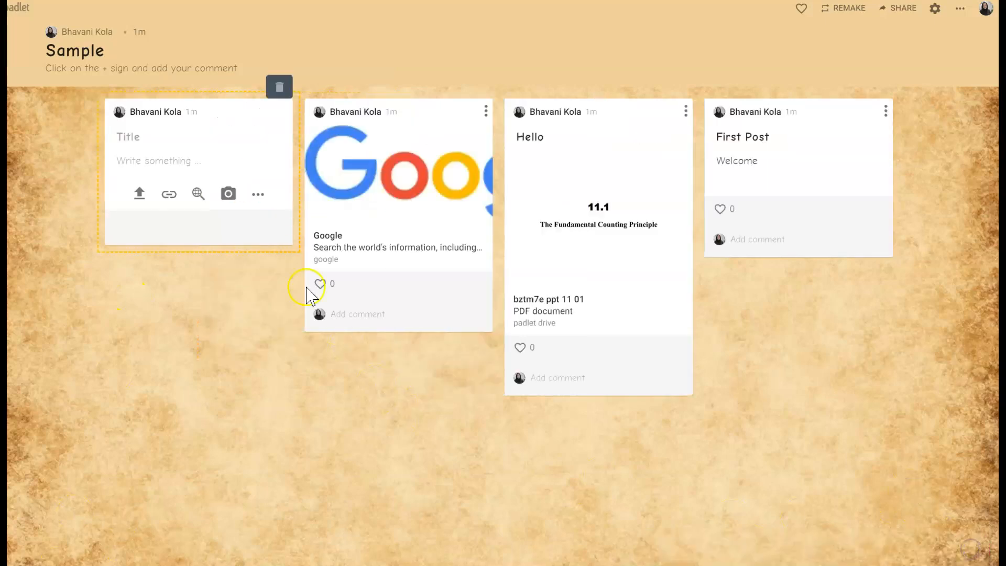
click(257, 194)
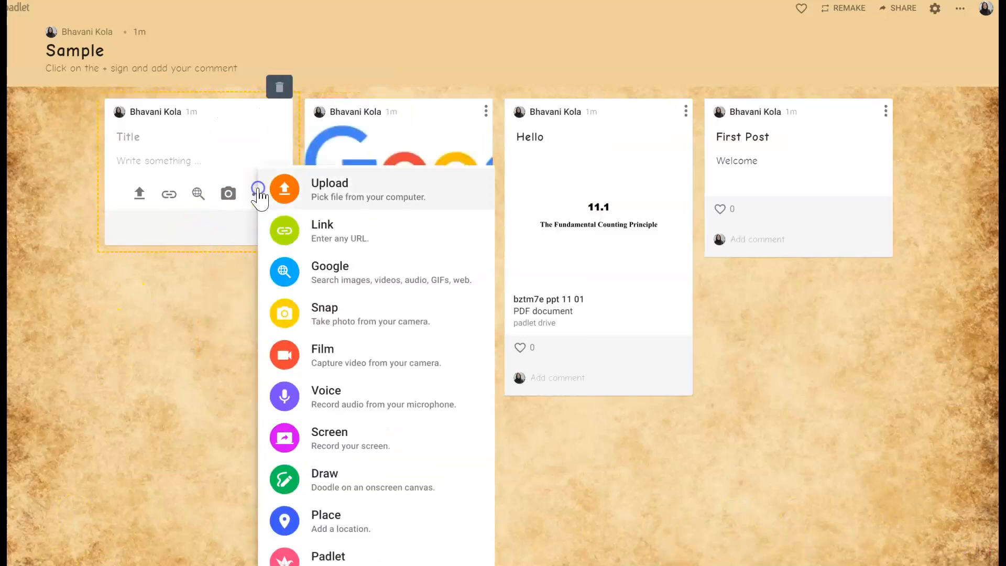
click(341, 268)
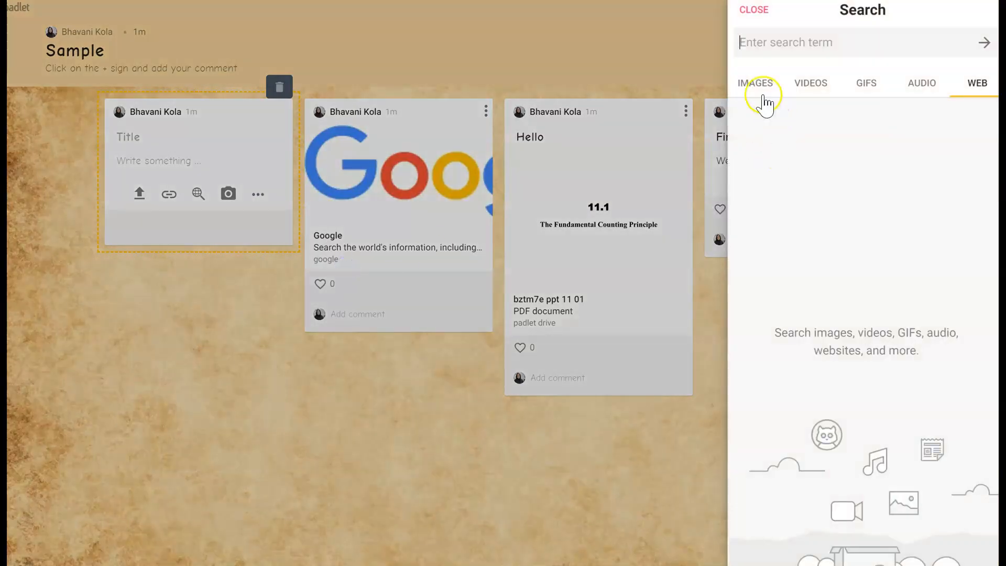
click(764, 90)
click(793, 36)
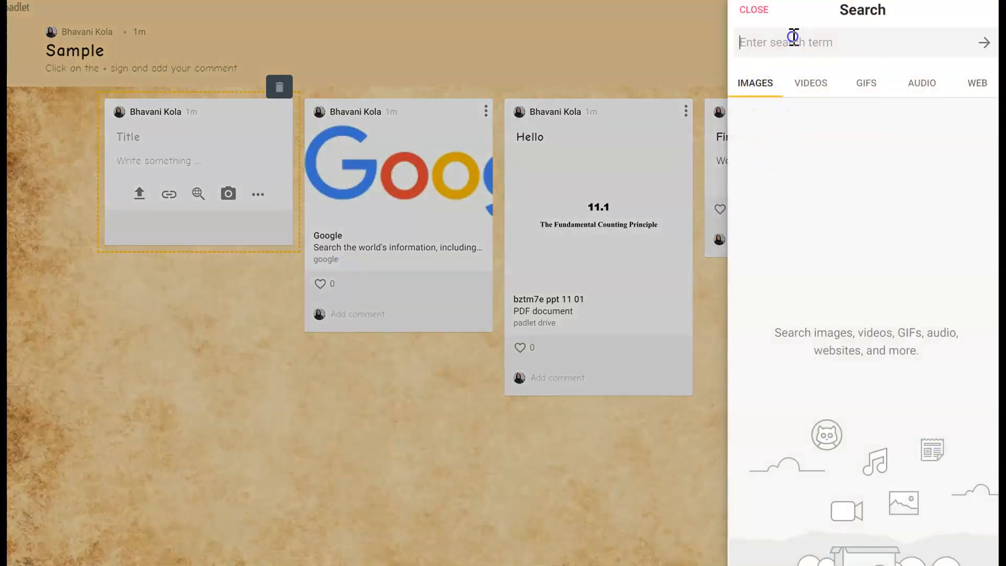
text(Math)
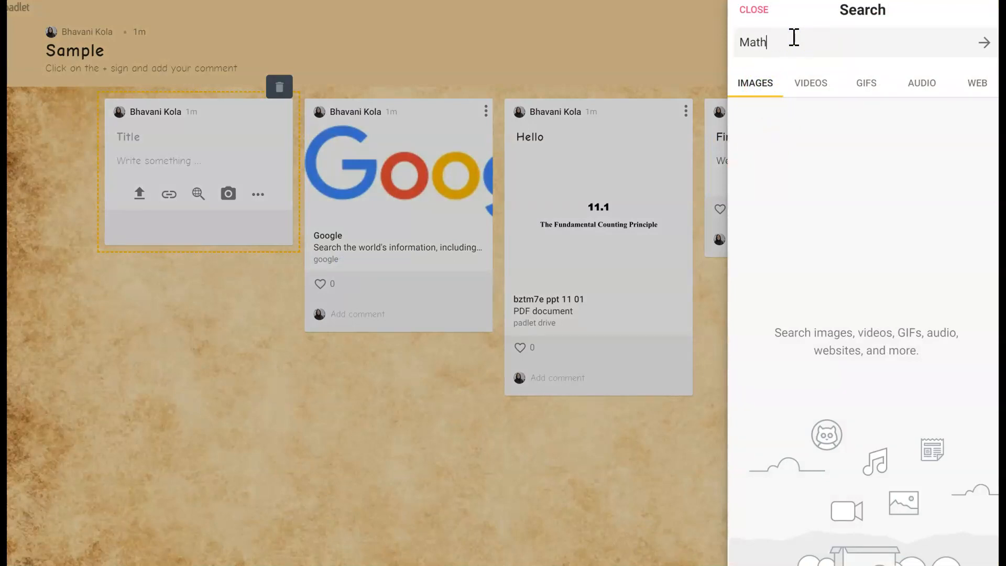
click(984, 44)
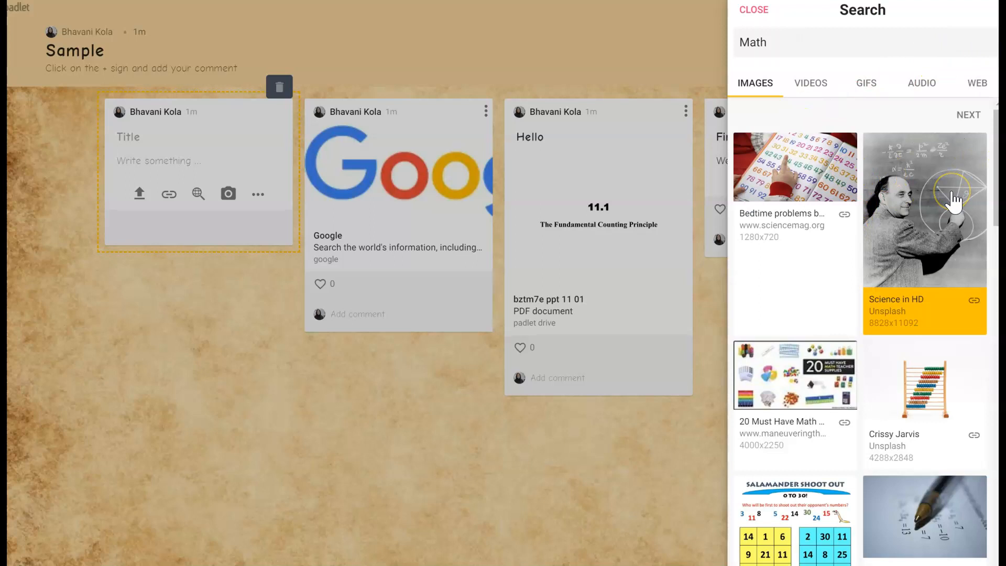
click(953, 201)
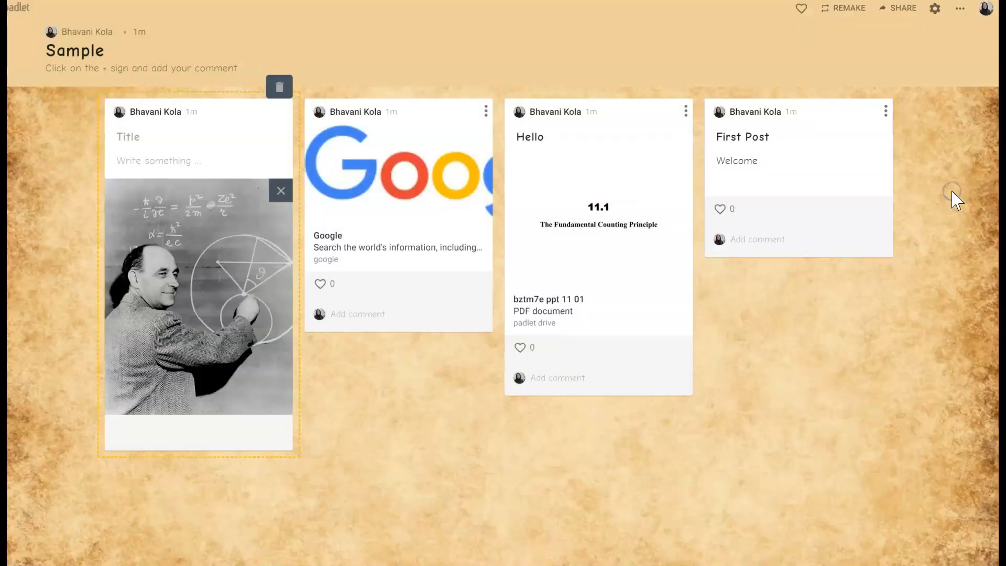
Replace the new post's picture with the YouTube video Comparing Fractions - 4th Grade Mage Math from a video search for "Math"
click(279, 191)
click(259, 194)
click(344, 279)
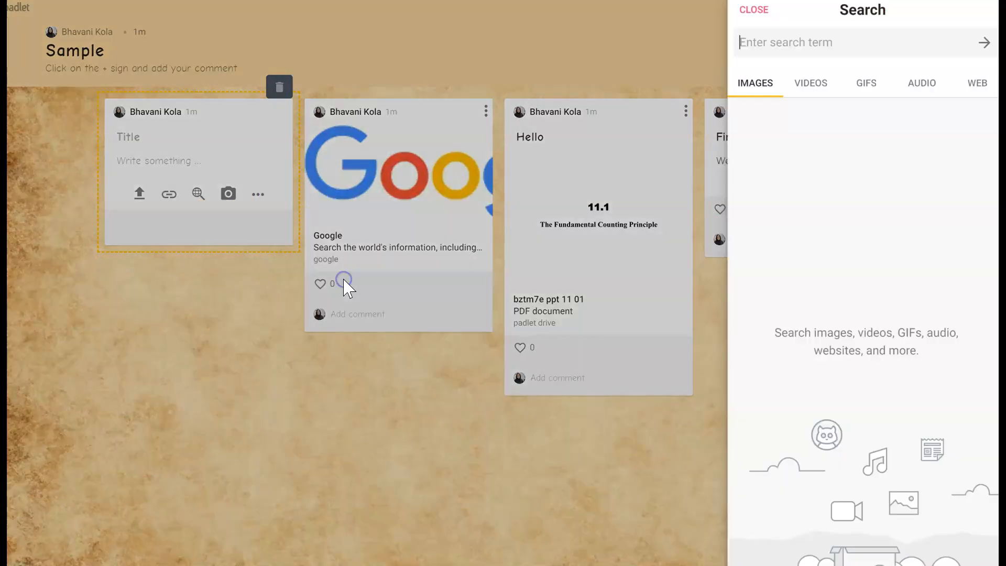
click(809, 87)
click(822, 43)
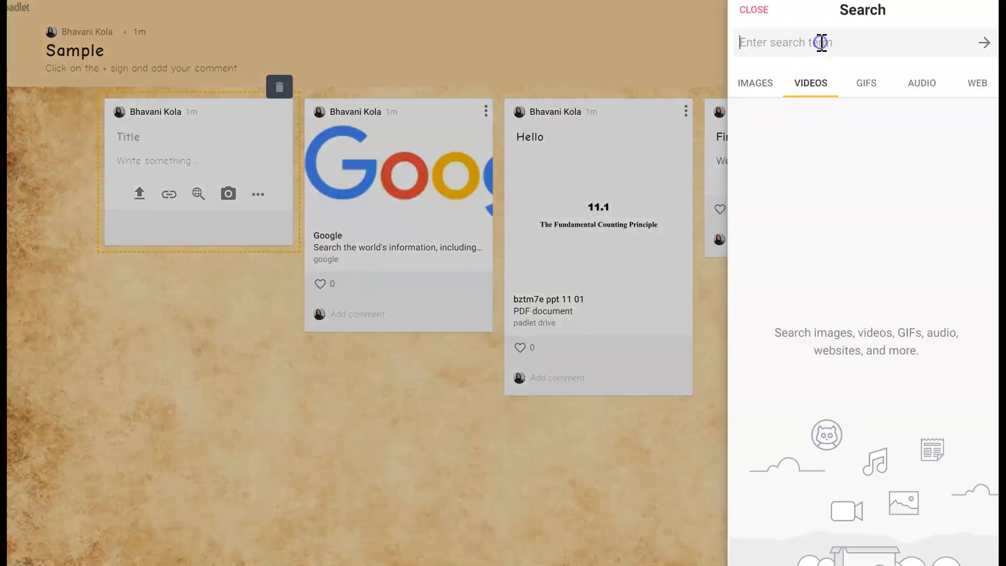
text(Mat)
key(Return)
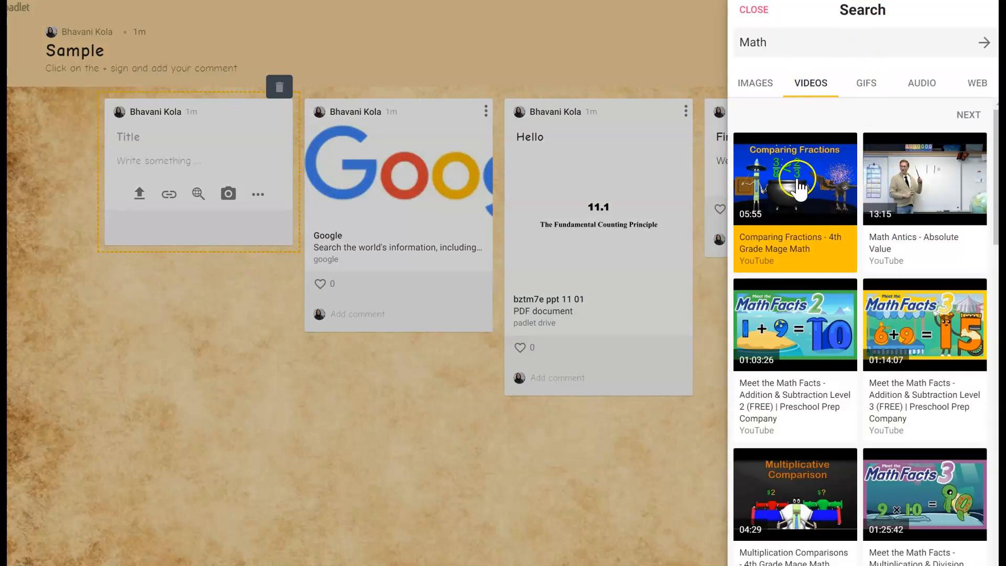
click(798, 180)
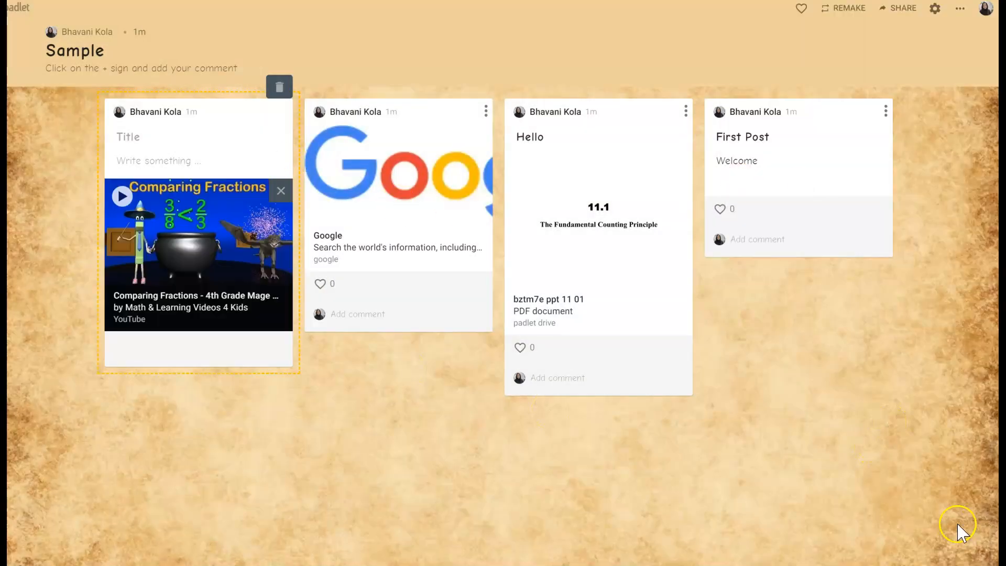
click(954, 498)
Add an untitled post with the GIF of the puzzled girl from a GIF search for "Math"
click(974, 551)
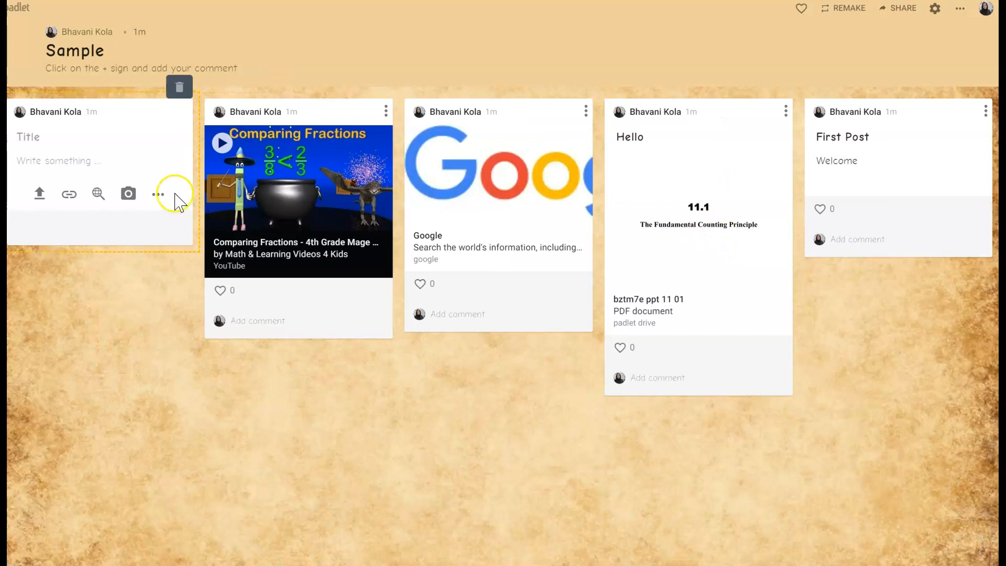
click(157, 194)
click(236, 283)
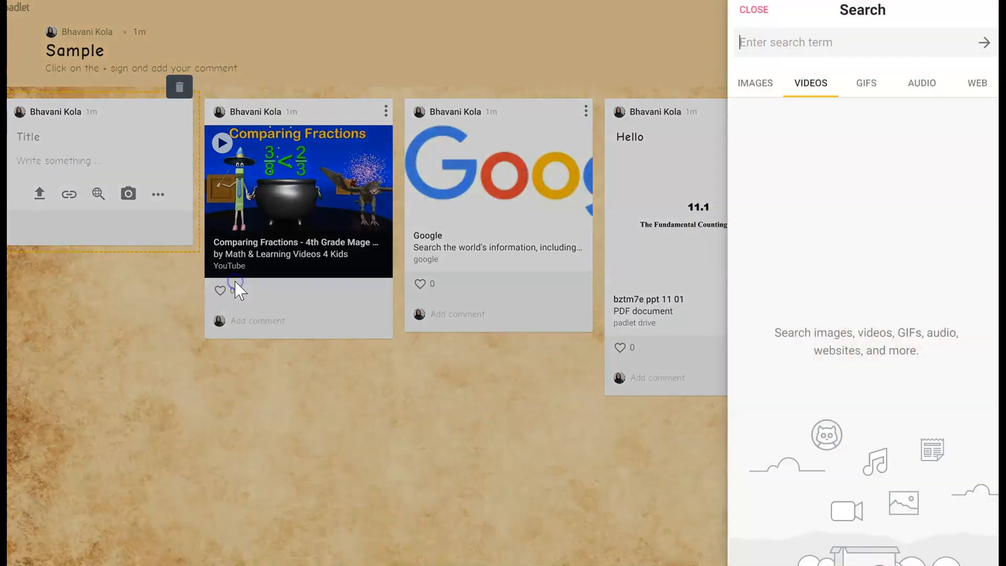
click(874, 87)
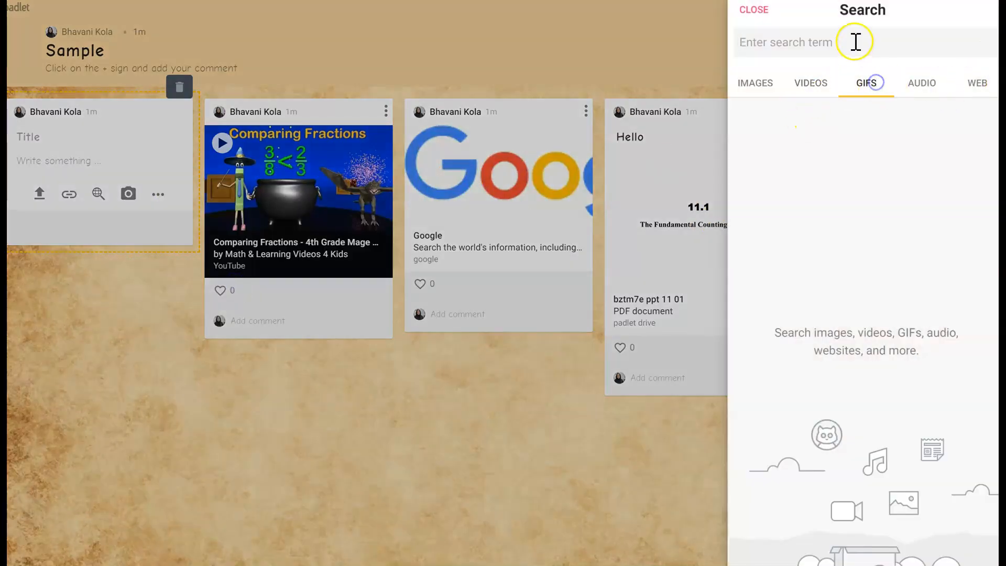
text(Math)
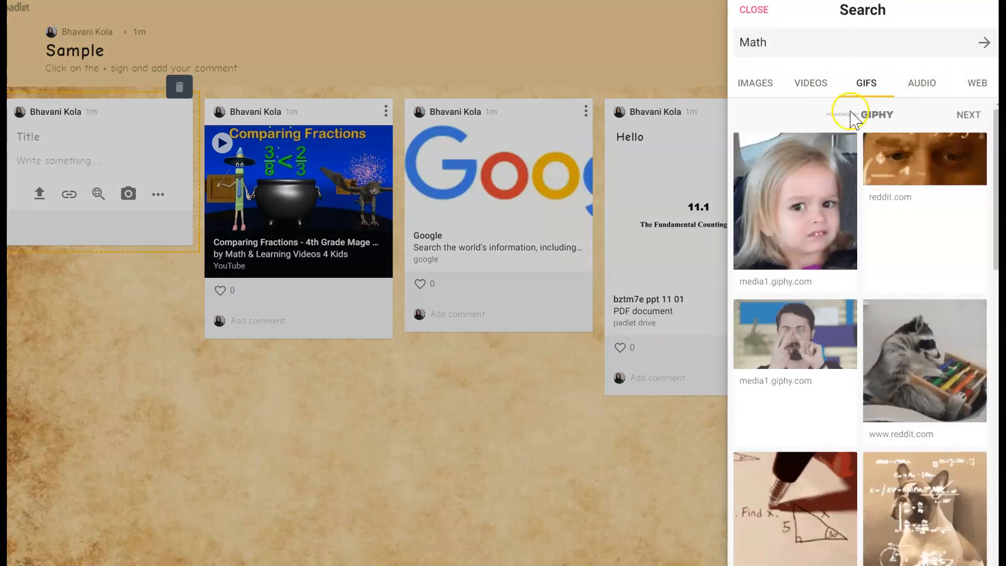
click(826, 200)
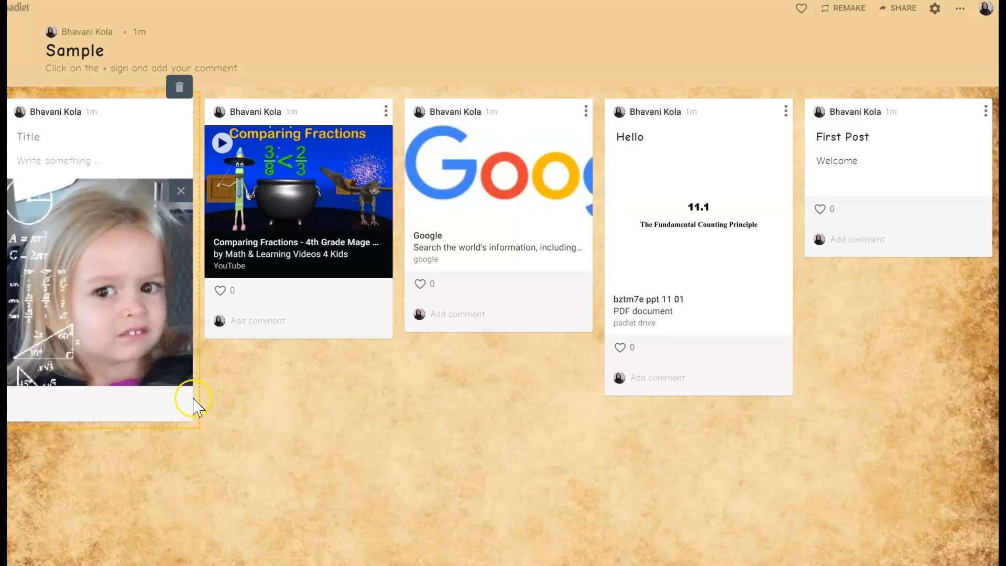
click(970, 530)
Add an untitled post with an uncaptioned photo taken with the camera
click(968, 545)
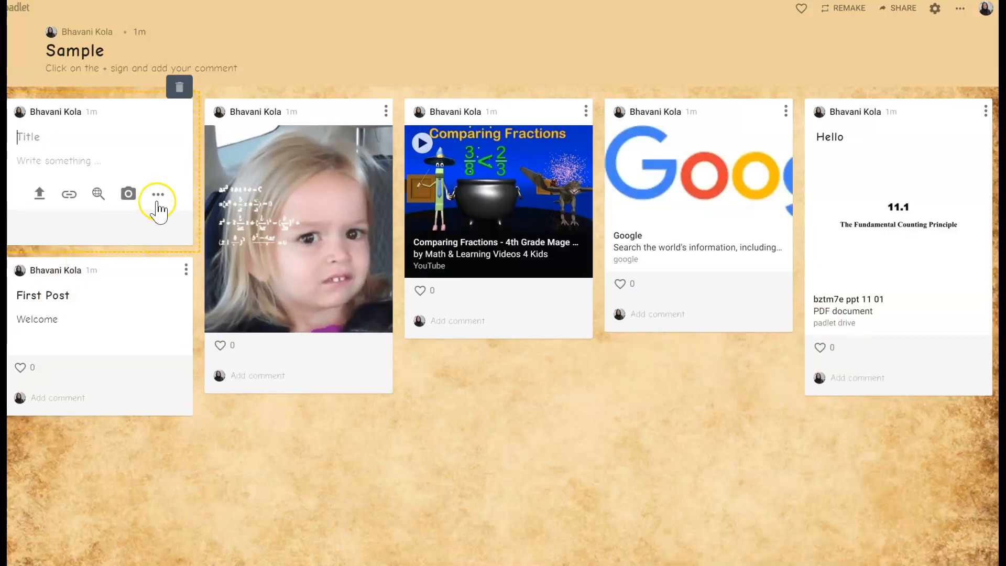
click(159, 195)
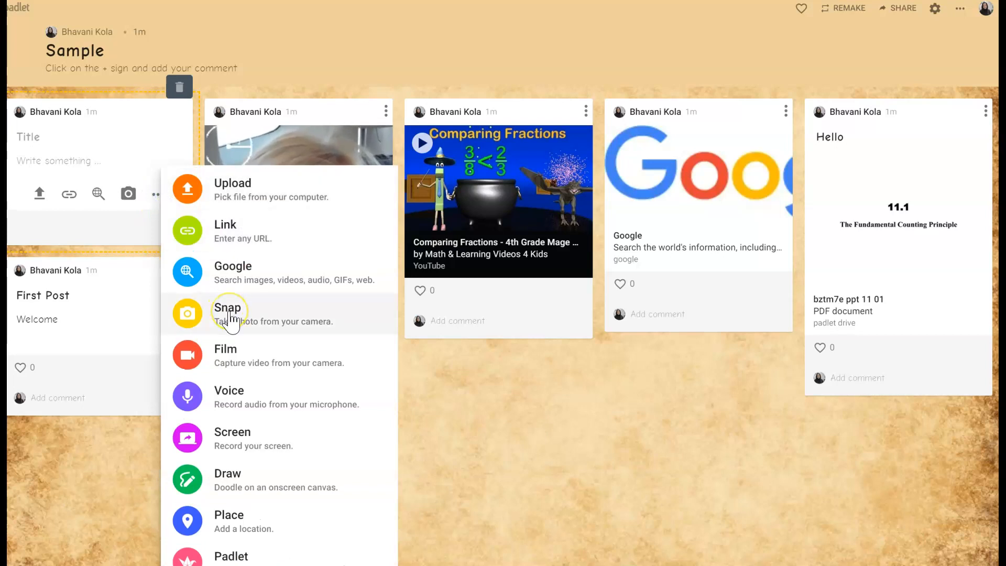
click(230, 320)
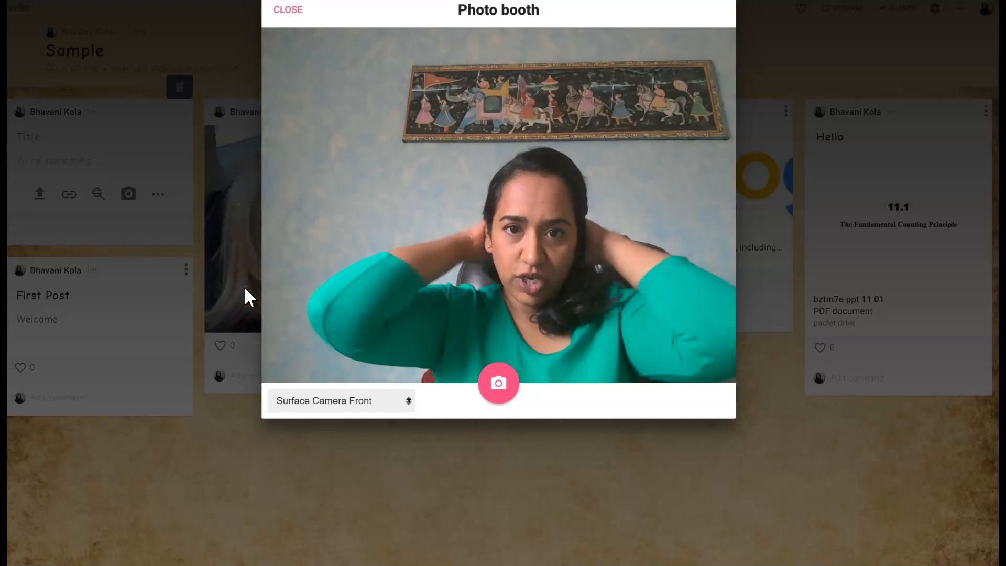
click(499, 384)
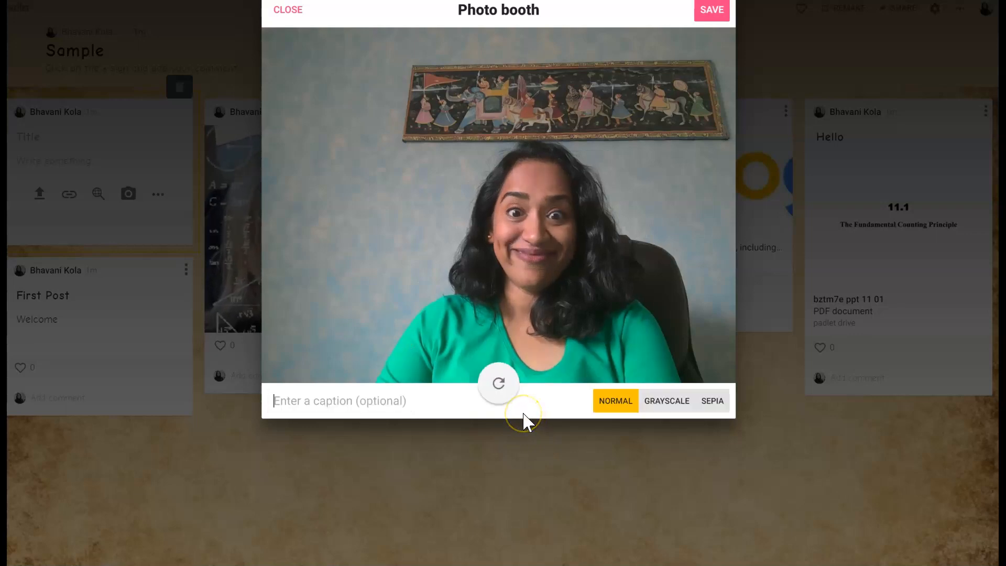
click(712, 15)
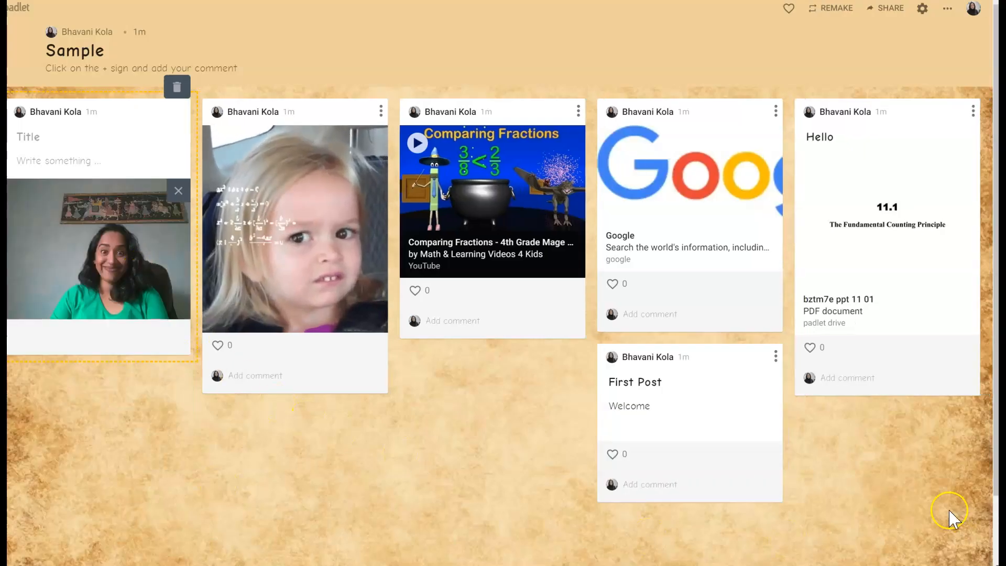
click(921, 509)
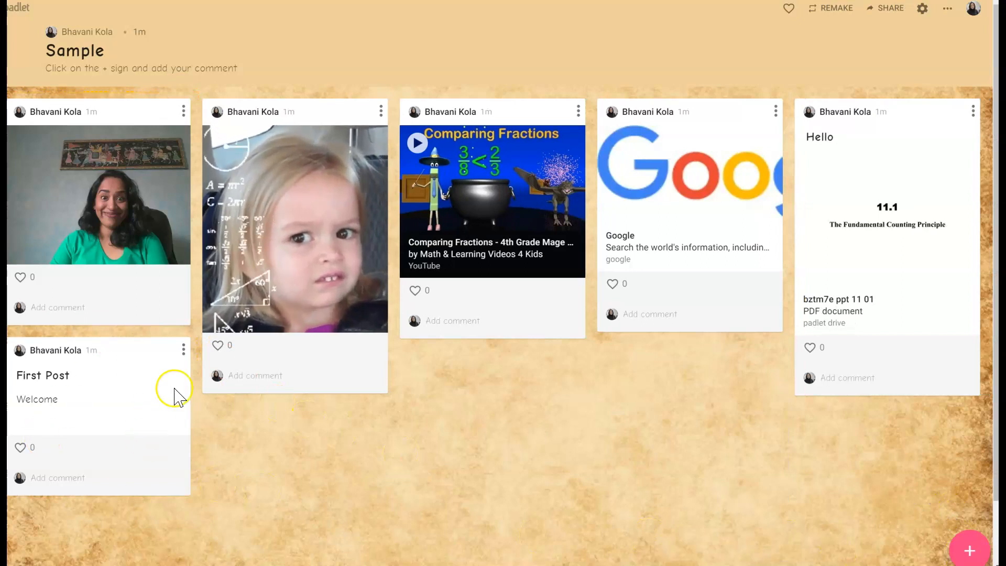
Add a post with a camera video of about 5 seconds titled "Sample", and start another empty post
click(970, 550)
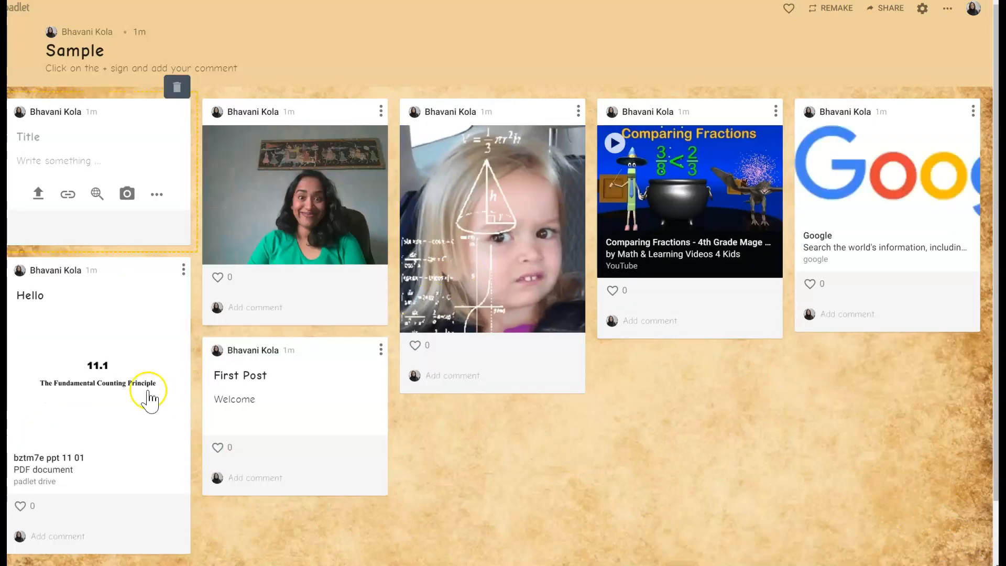
click(156, 194)
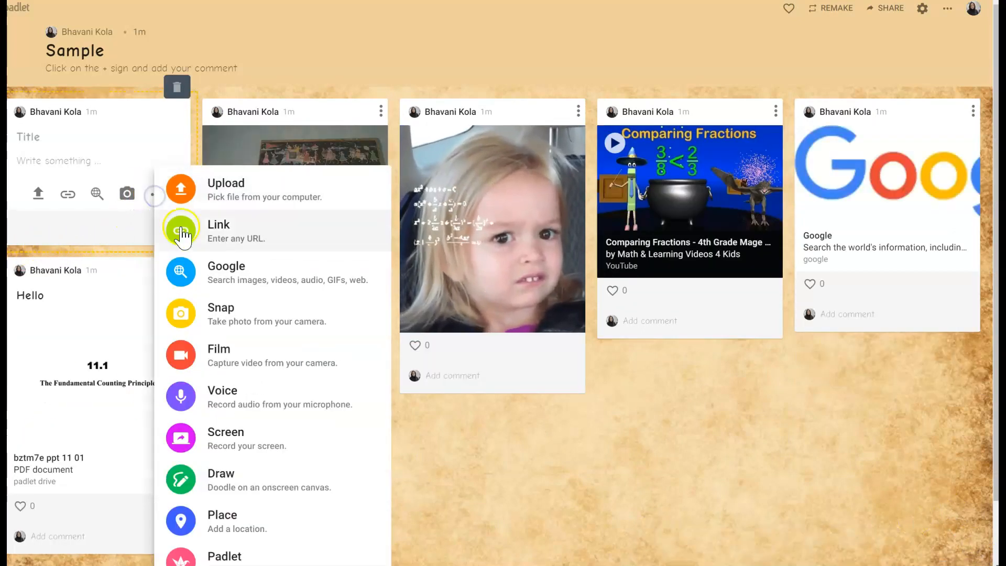
click(248, 356)
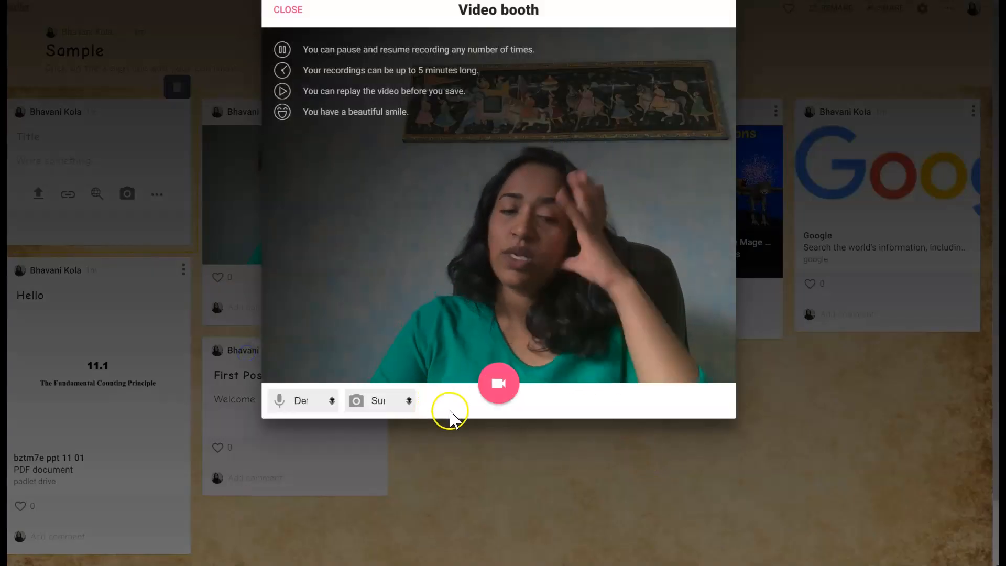
click(495, 384)
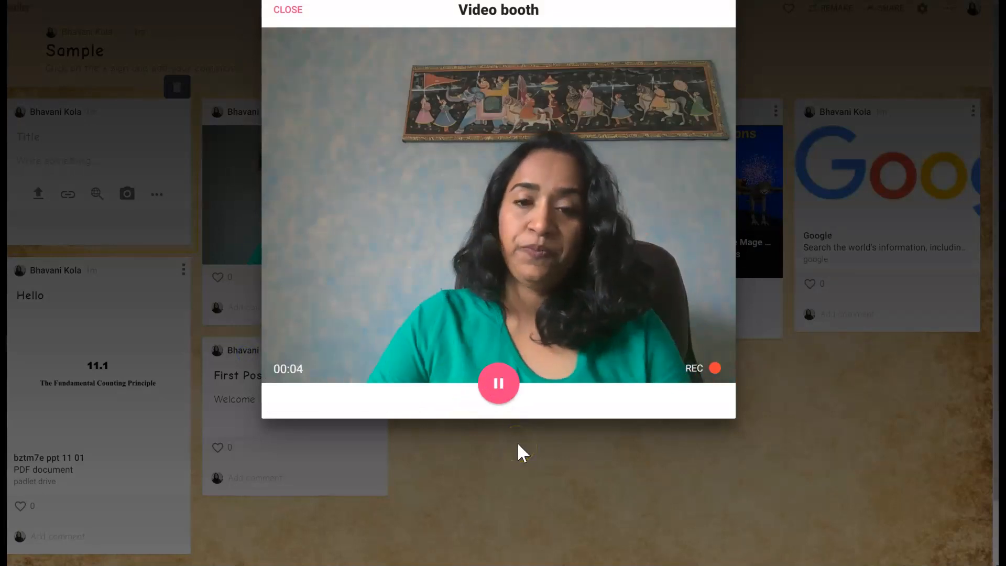
click(493, 397)
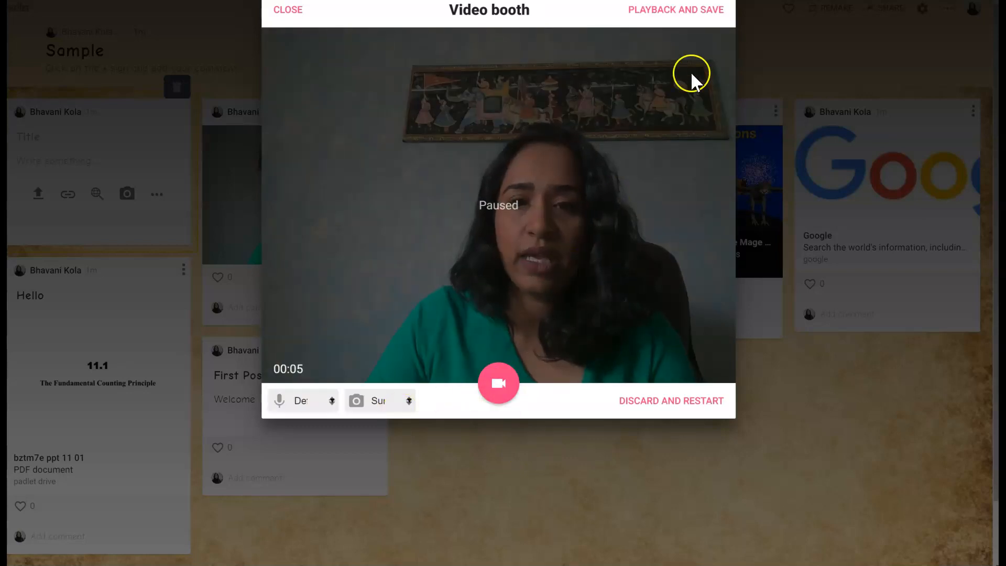
click(693, 10)
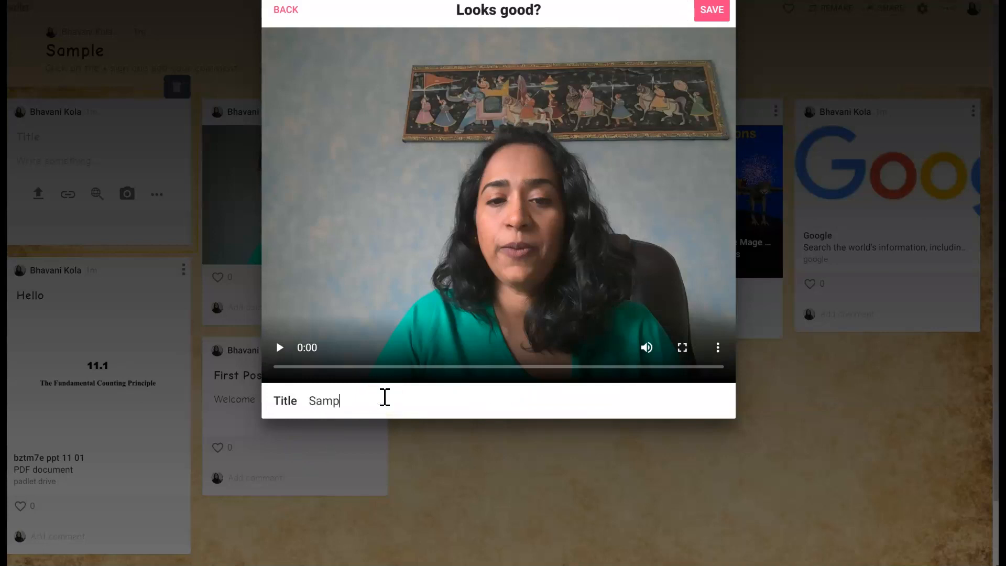
click(711, 9)
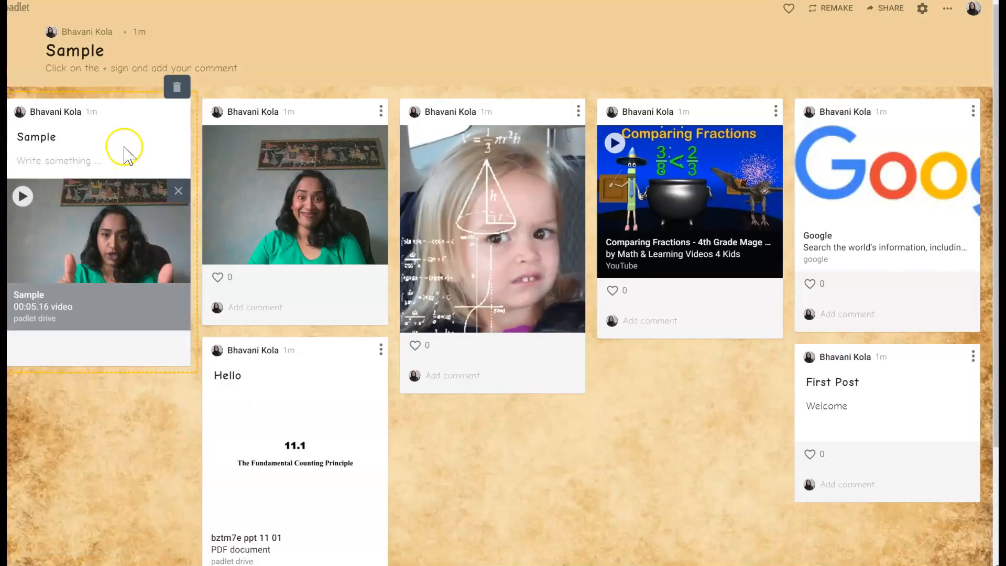
click(124, 147)
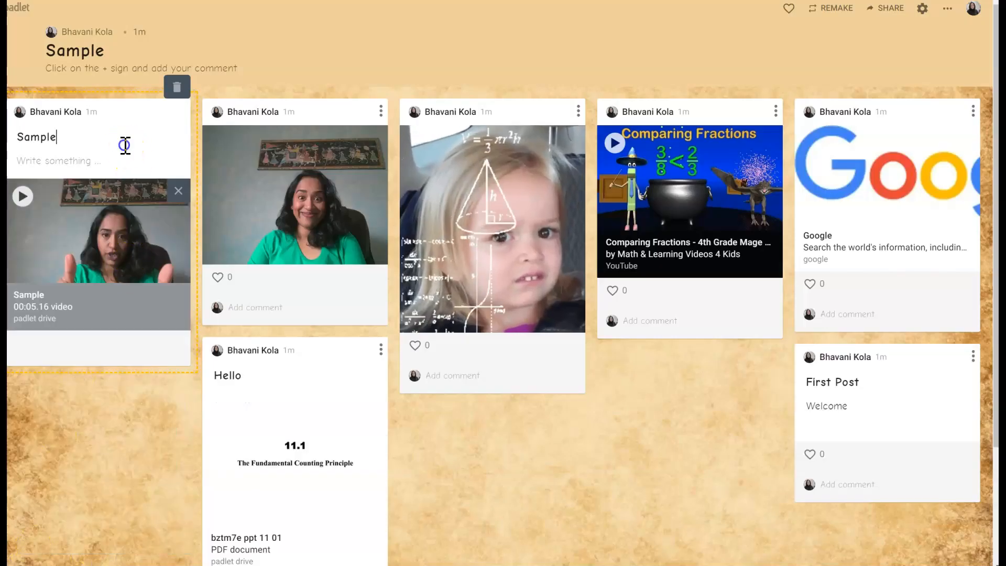
click(966, 545)
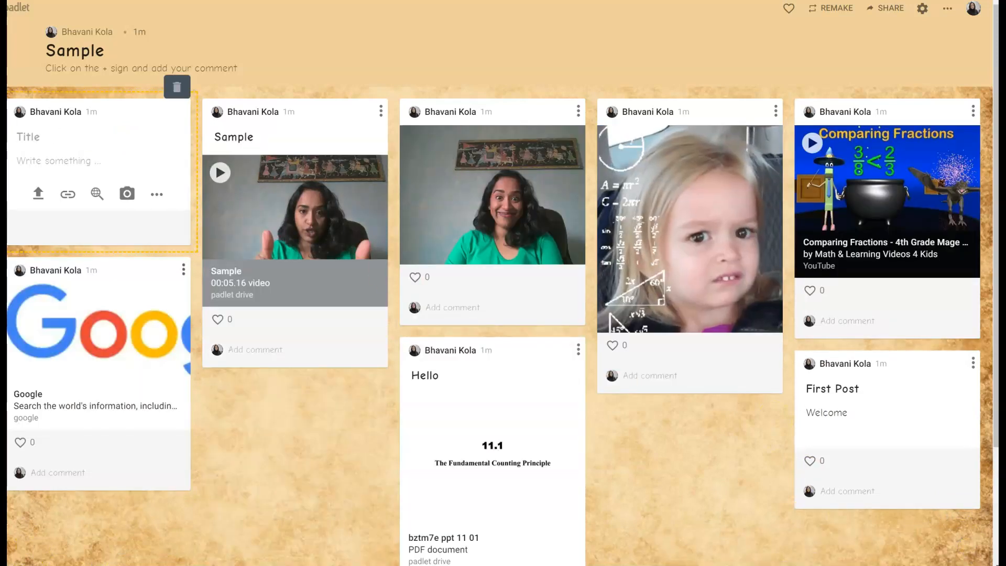
click(157, 196)
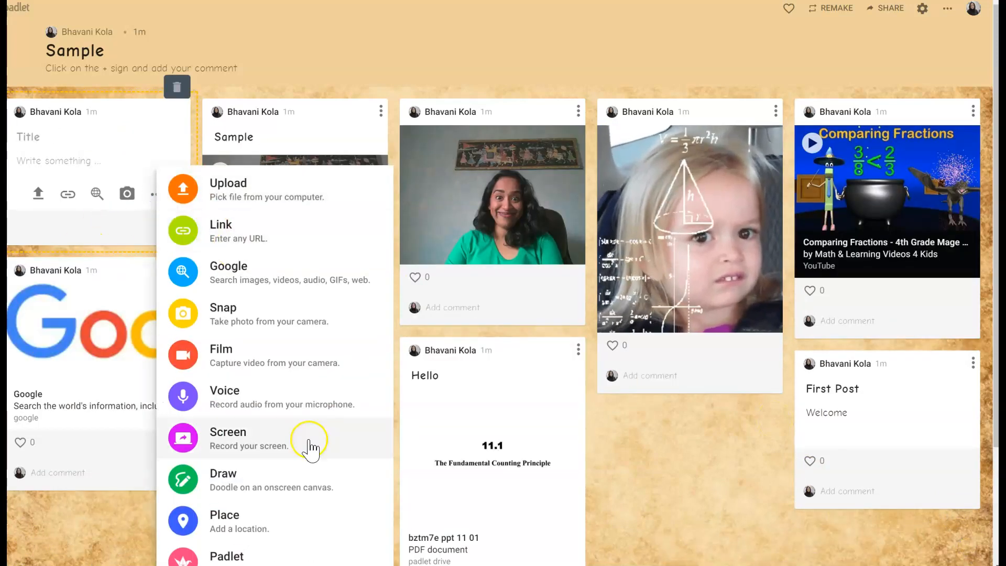
click(288, 447)
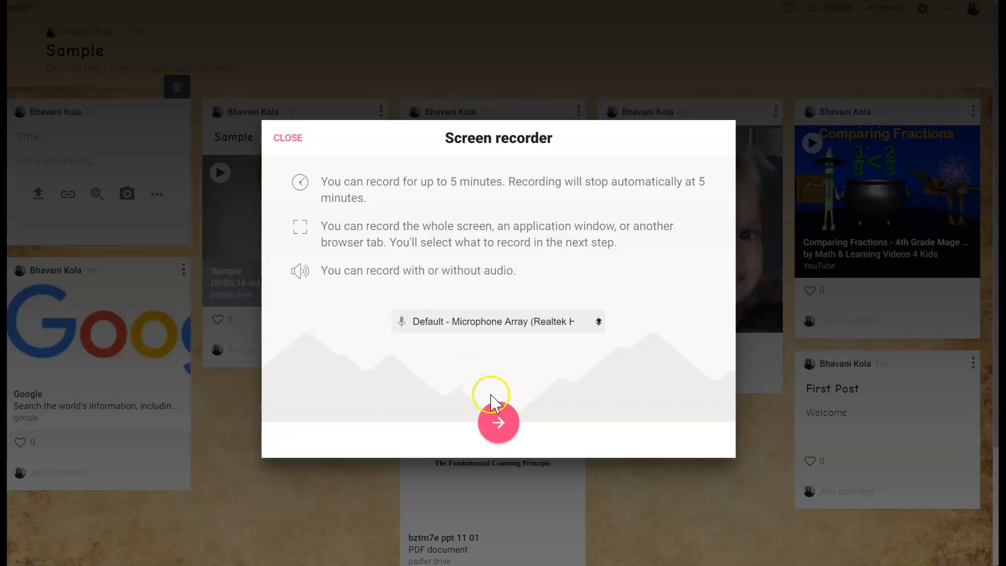
click(288, 137)
Record a voice clip of about 6 seconds titled "Sample 1" in the new post and play part of it back
click(162, 198)
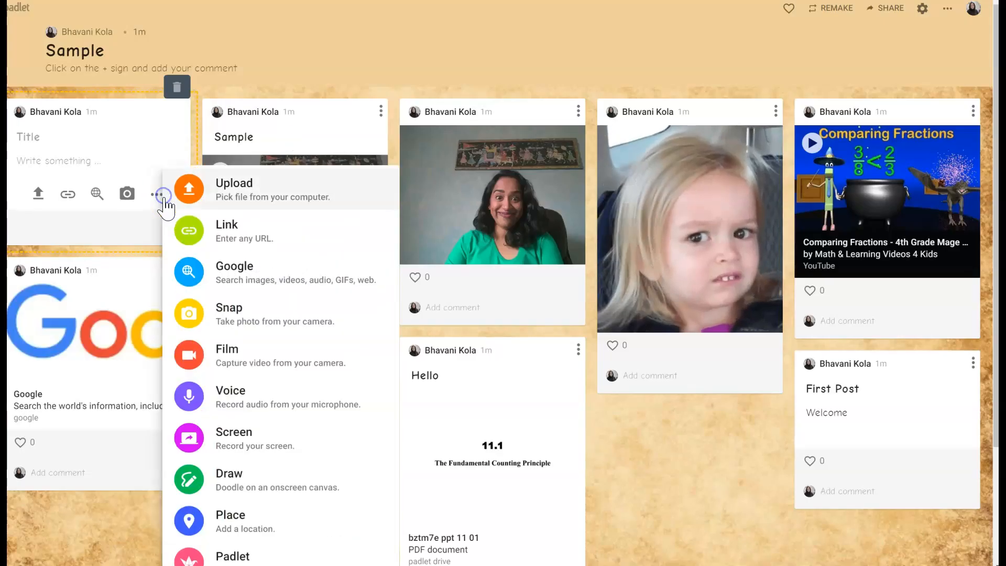
click(231, 395)
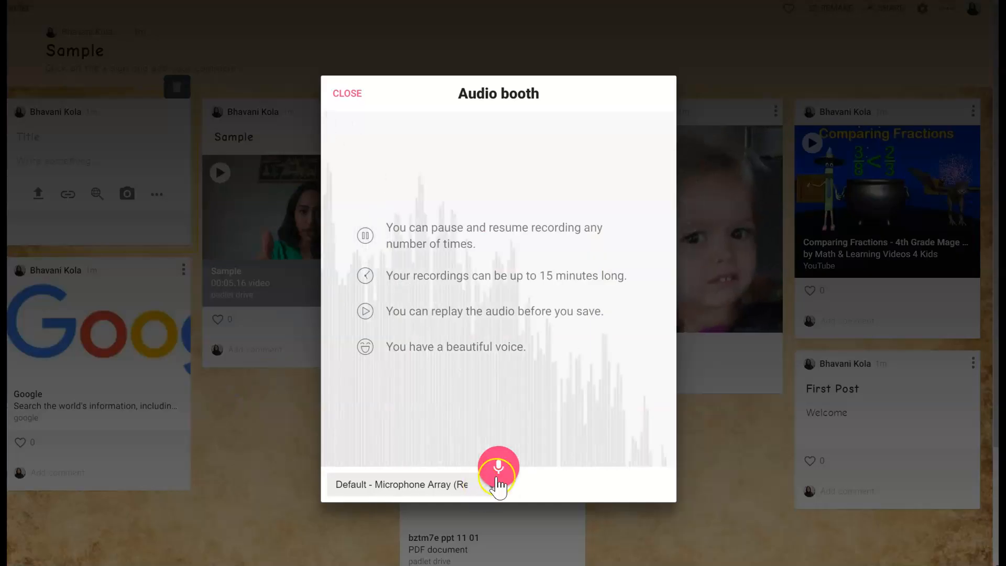
click(498, 471)
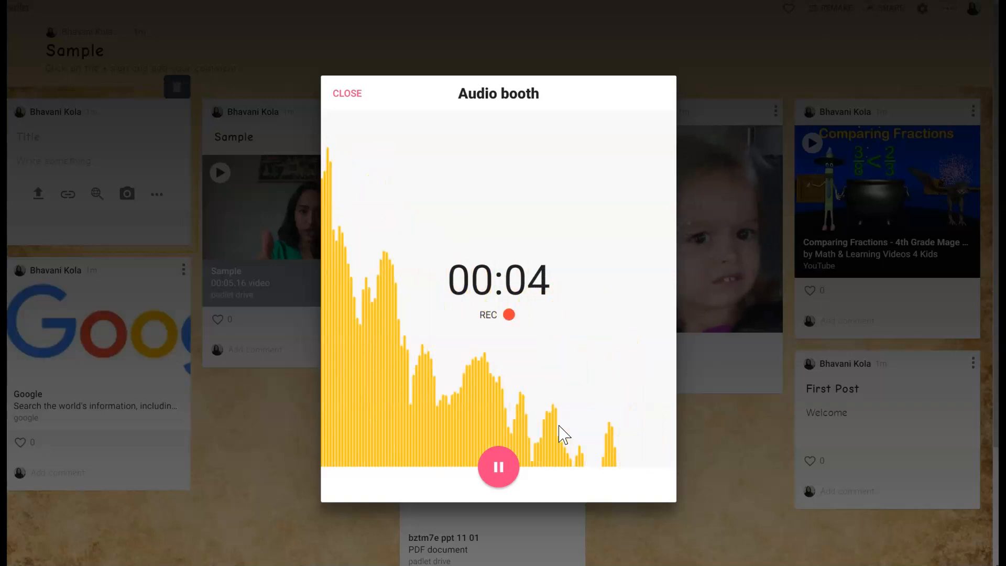
click(499, 466)
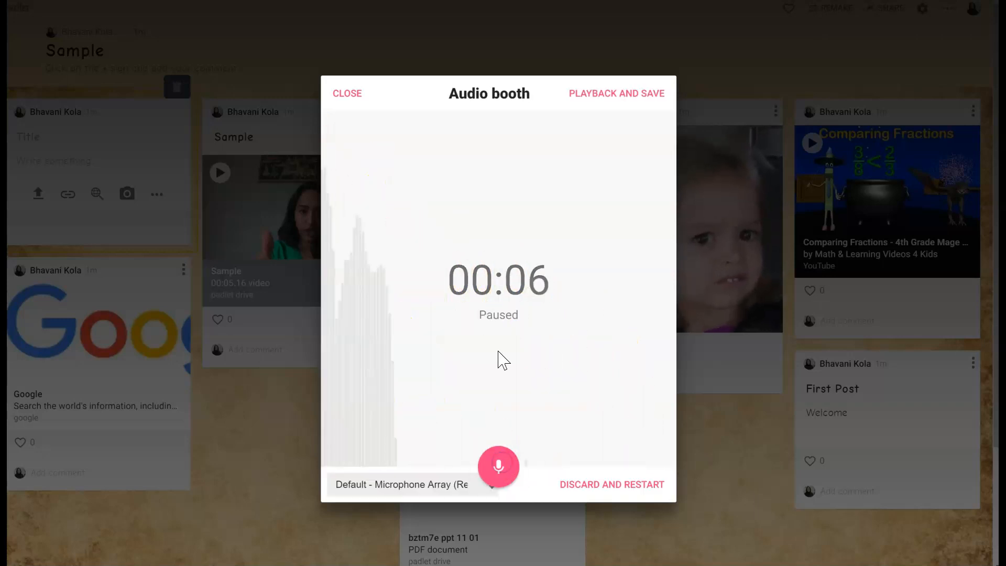
click(654, 99)
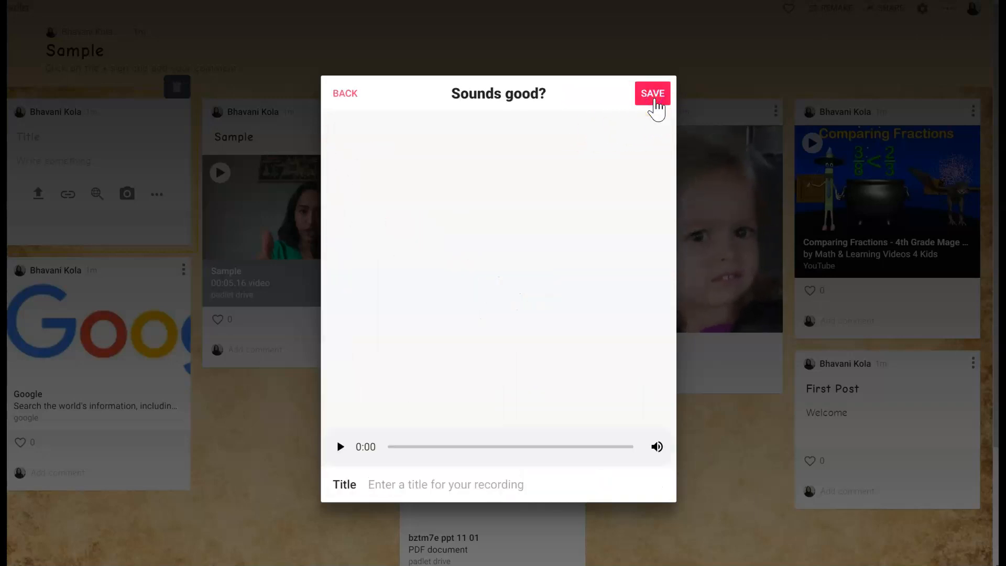
click(406, 484)
text(Sample 1)
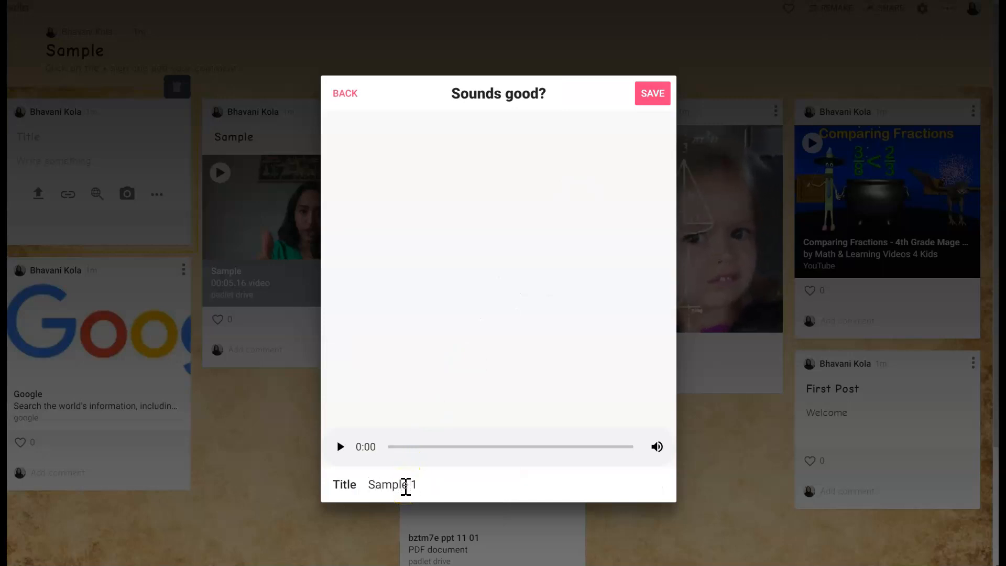
click(644, 100)
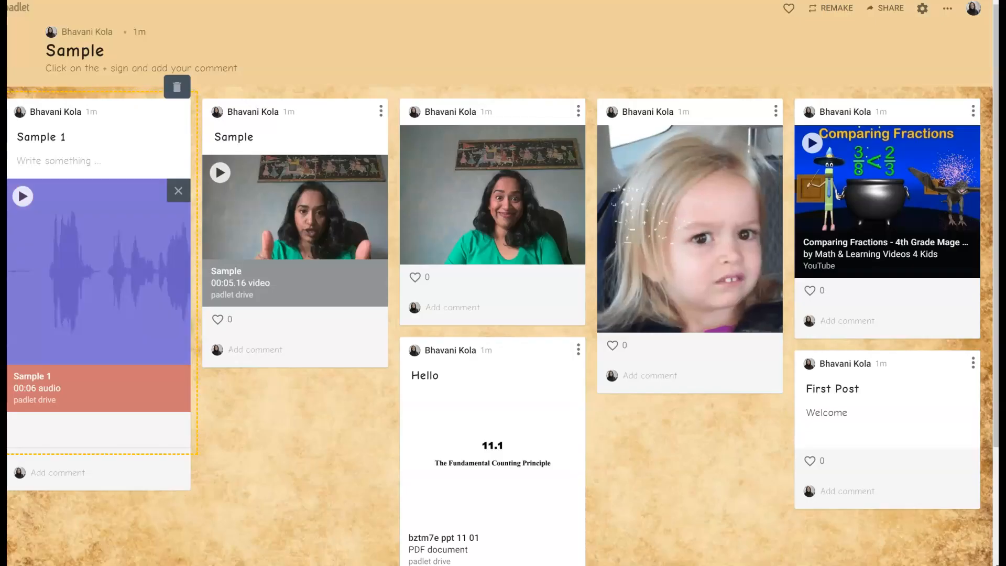
click(26, 201)
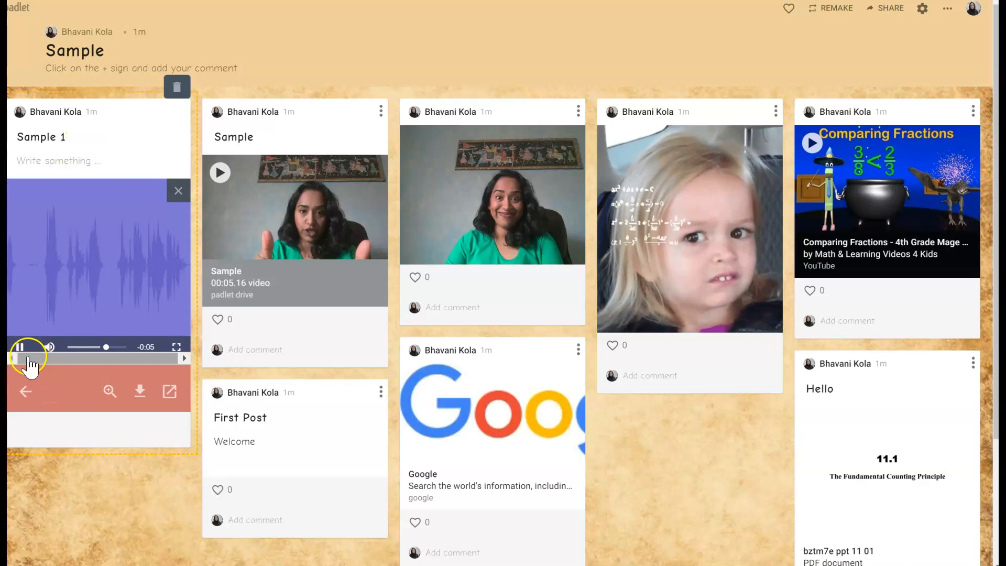
click(19, 355)
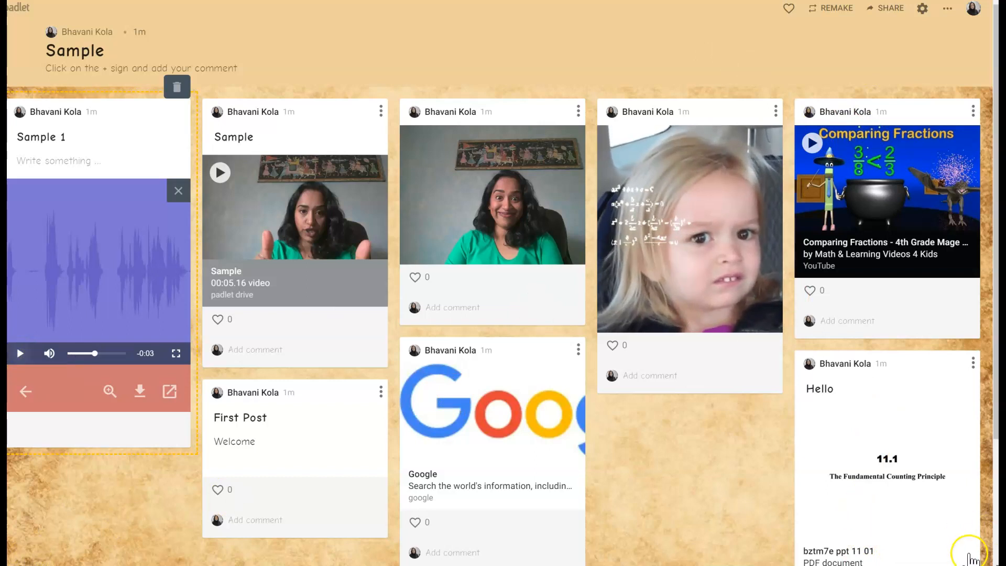
Finish the Sample 1 voice post and start a screen recording attachment in a new post
scroll(969, 542, down, 2)
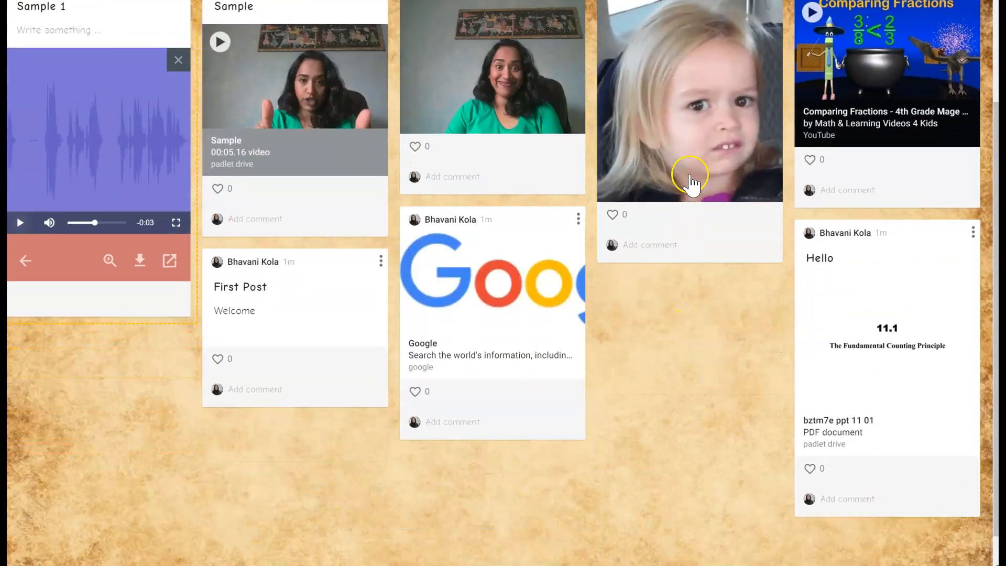
click(960, 561)
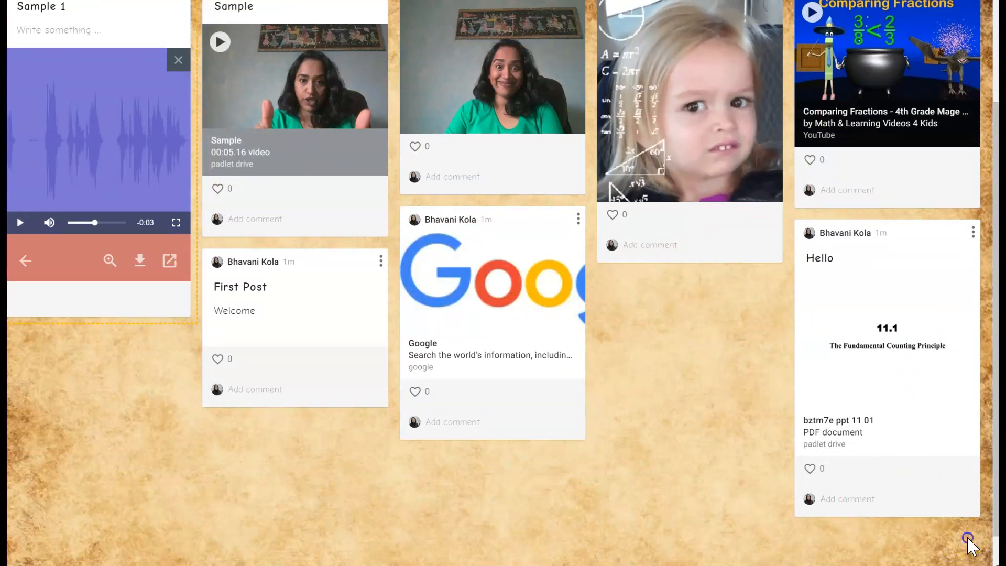
click(967, 548)
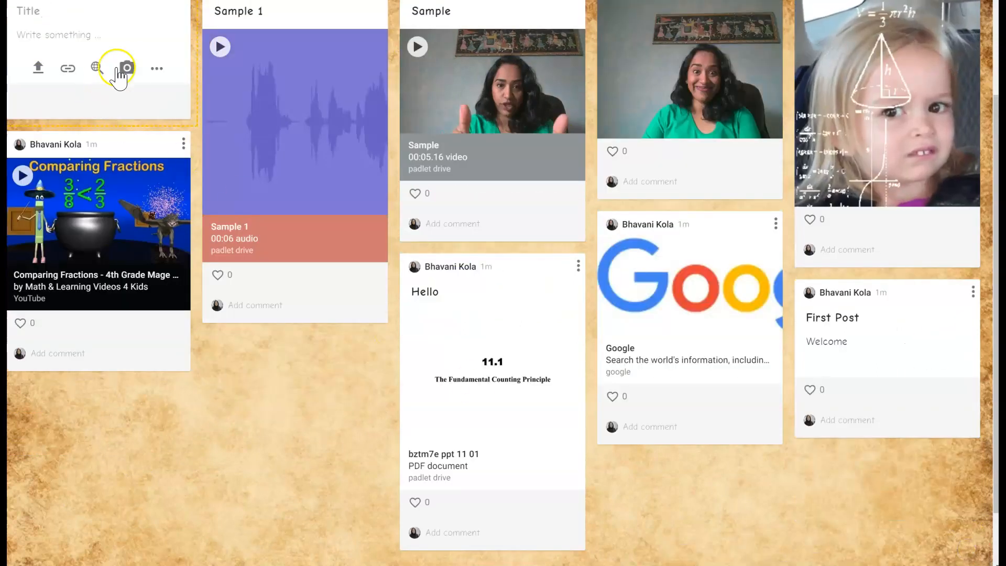
click(157, 68)
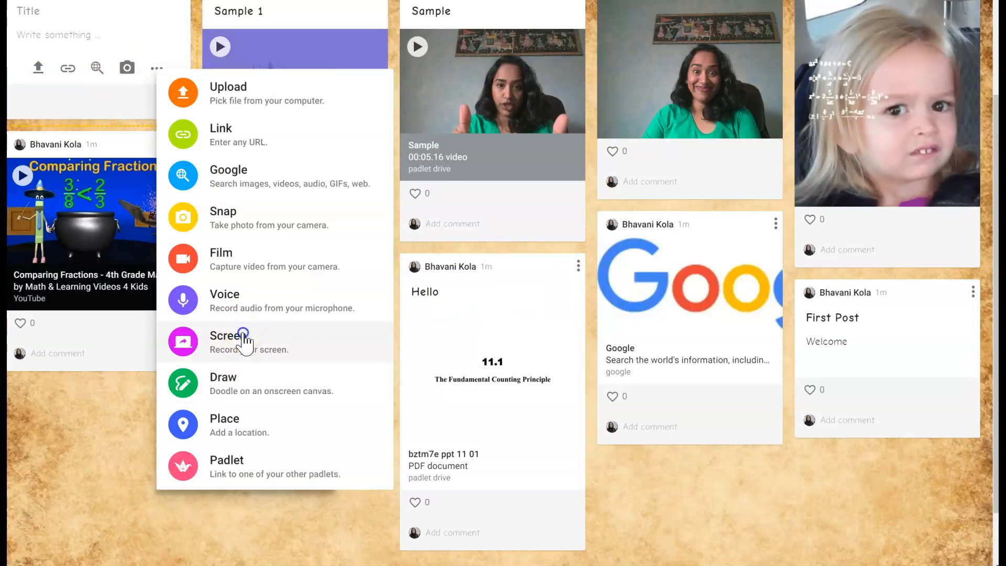
click(242, 342)
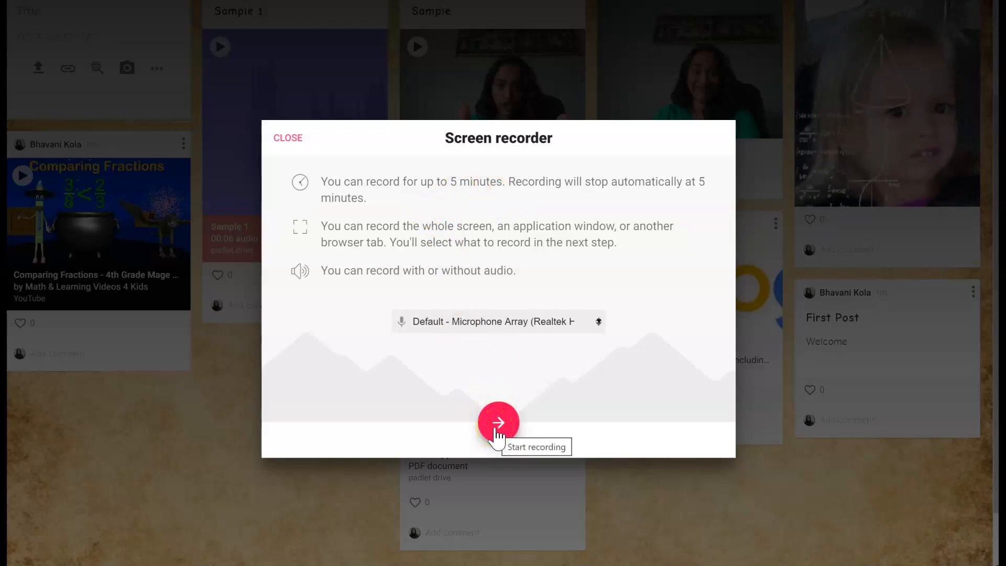
Record the Life Cycle of a Butterfly browser tab with shared audio for about 7.5 seconds
click(495, 430)
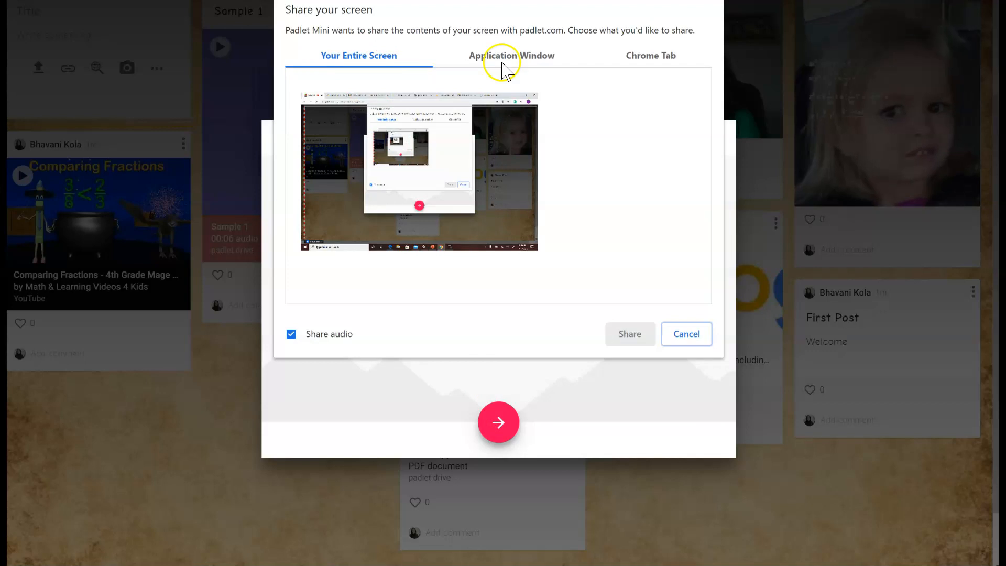
click(502, 62)
click(650, 57)
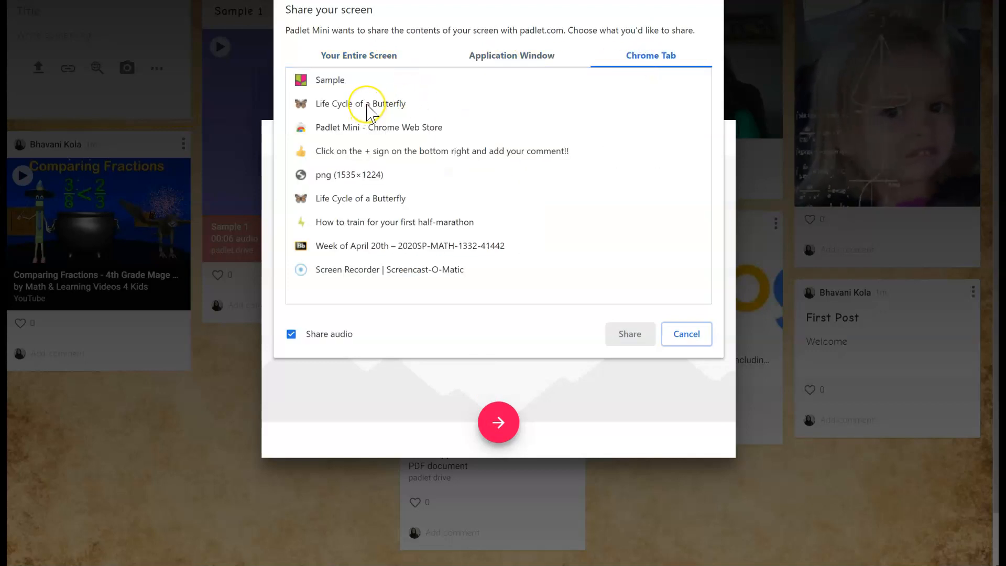
click(367, 105)
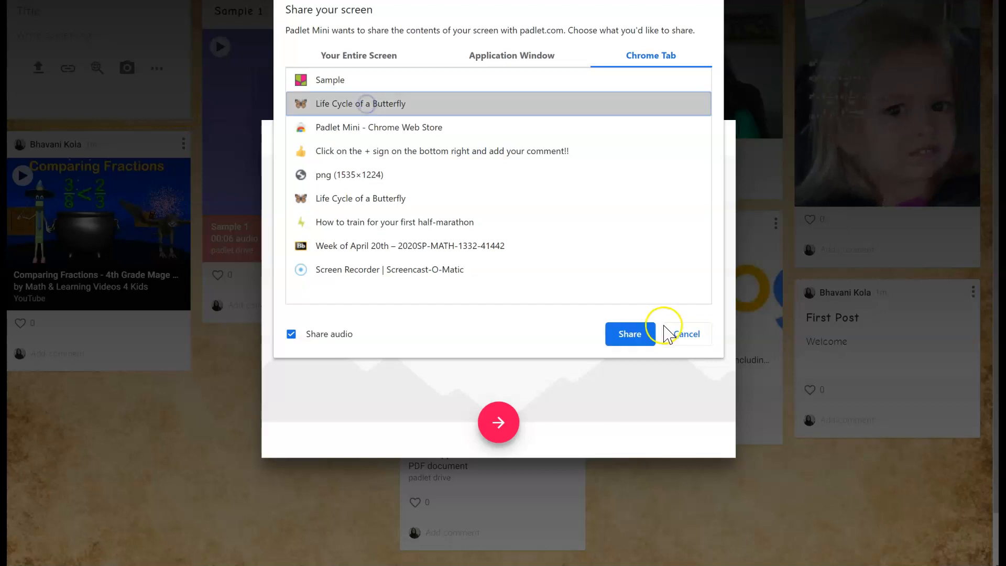
click(624, 342)
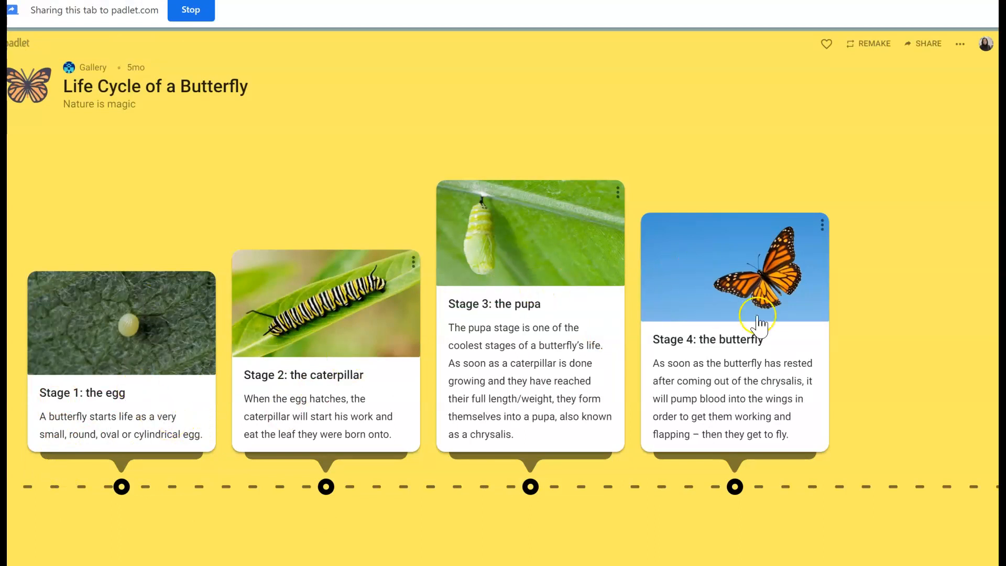
click(191, 11)
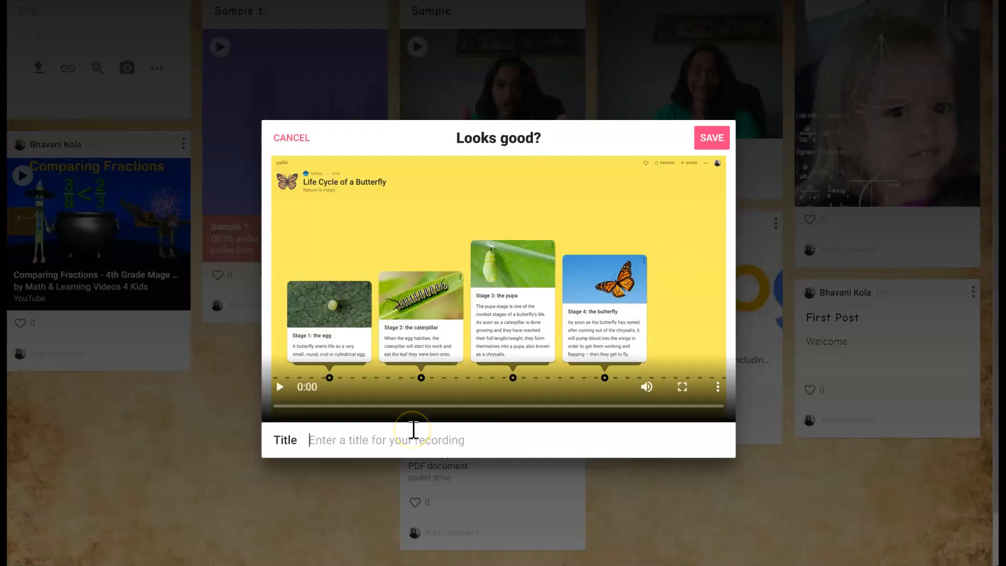
Title the screen recording "Butterfly", save it to the post and finish the post
click(456, 440)
text(Butterfly)
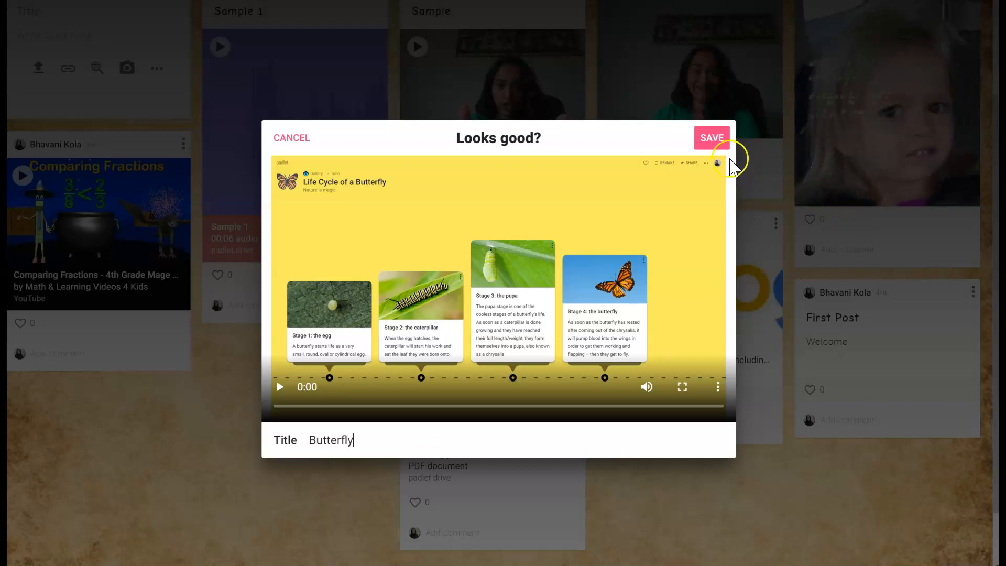
click(713, 140)
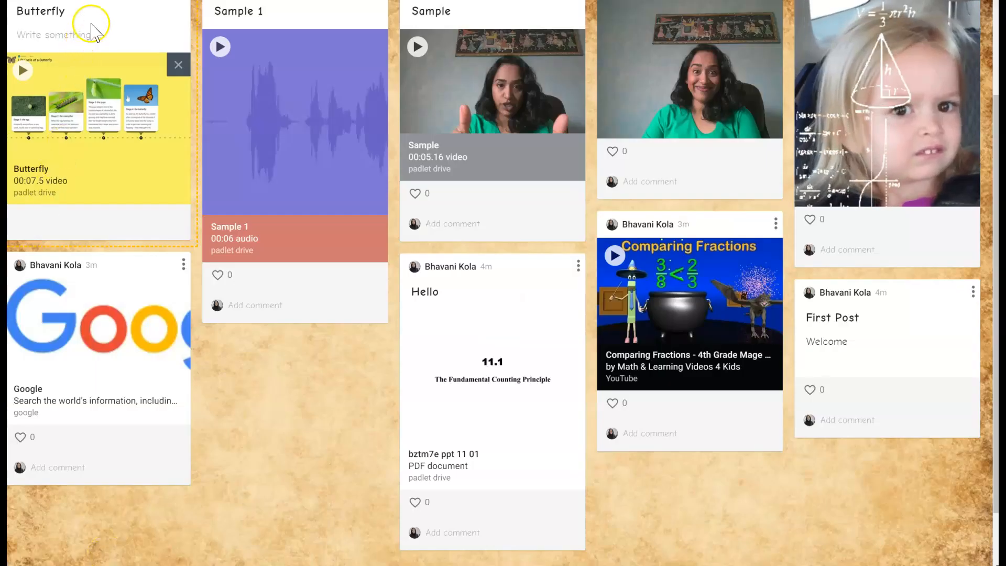
click(928, 537)
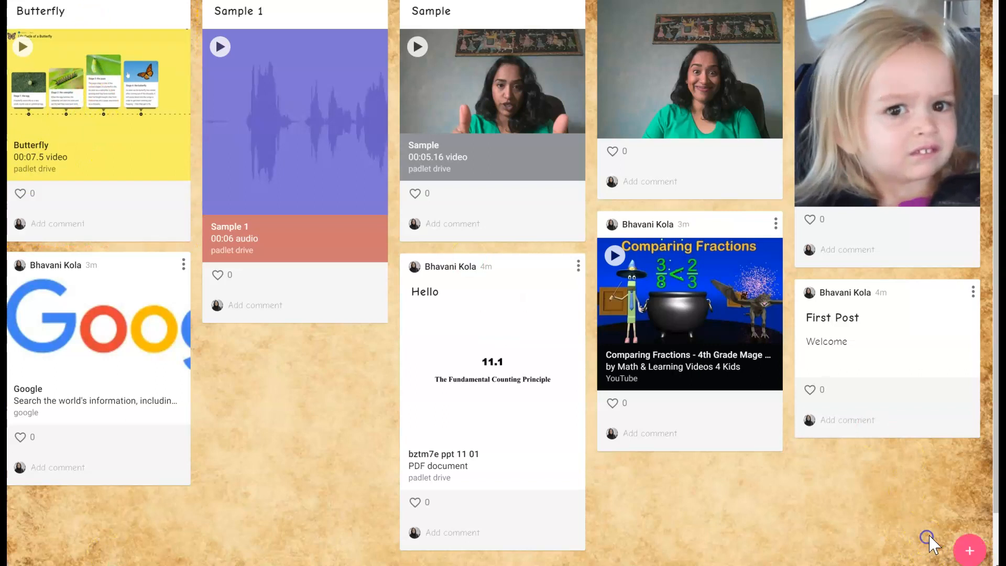
Add a new untitled post with a black drawing of an underlined "2x+5" above a smiley face on a white canvas
click(970, 550)
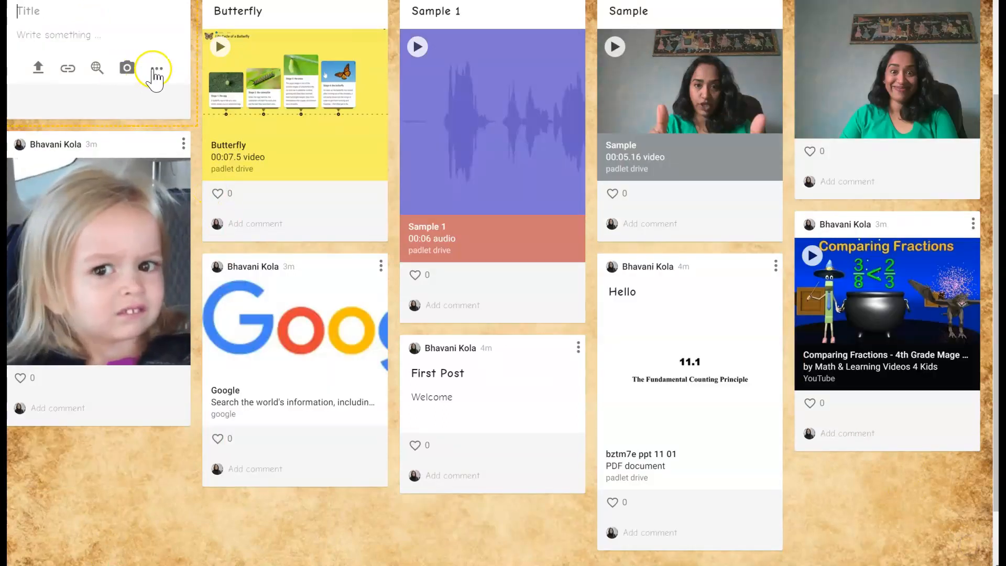
click(155, 71)
click(218, 387)
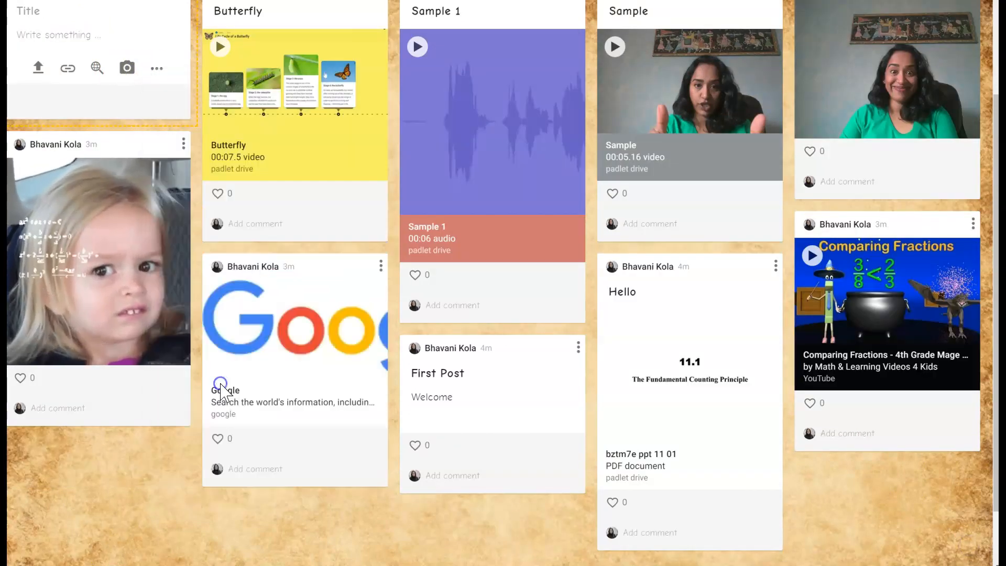
drag(320, 227, 360, 233)
mouse_move(404, 187)
mouse_down()
mouse_move(373, 227)
mouse_move(404, 236)
mouse_up()
drag(461, 194, 464, 239)
drag(501, 179, 557, 180)
drag(502, 181, 497, 241)
drag(349, 257, 610, 283)
mouse_move(348, 348)
mouse_down()
mouse_move(427, 355)
mouse_move(355, 344)
mouse_move(392, 353)
mouse_up()
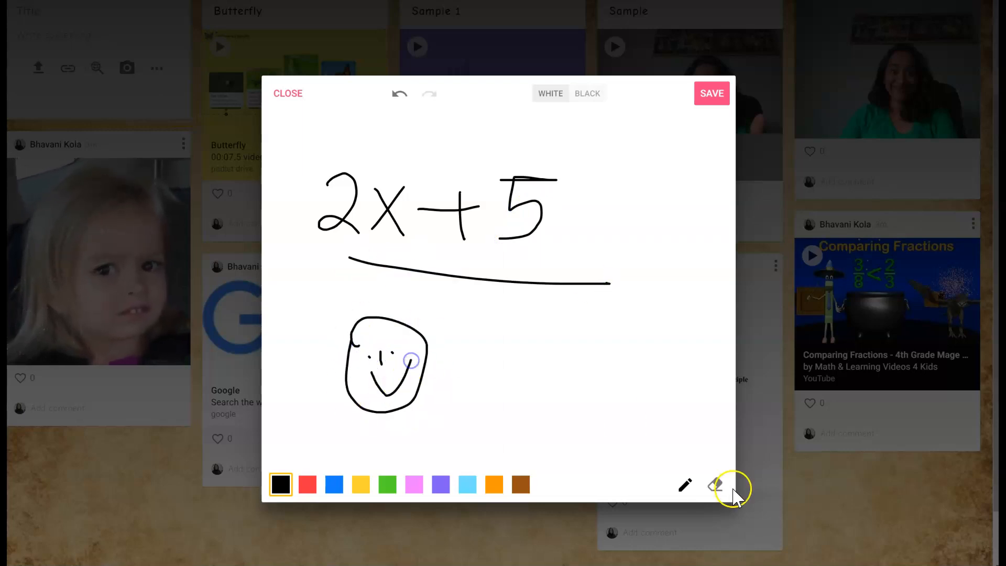
click(715, 98)
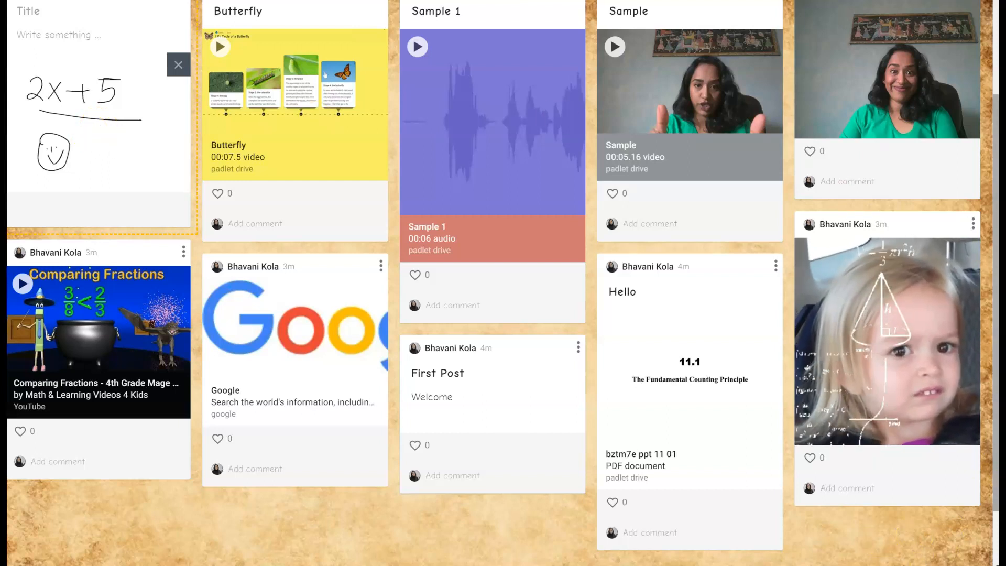
Change the padlet's format to Canvas and spread the drawing, Butterfly and Sample 1 posts apart
scroll(390, 100, up, 2)
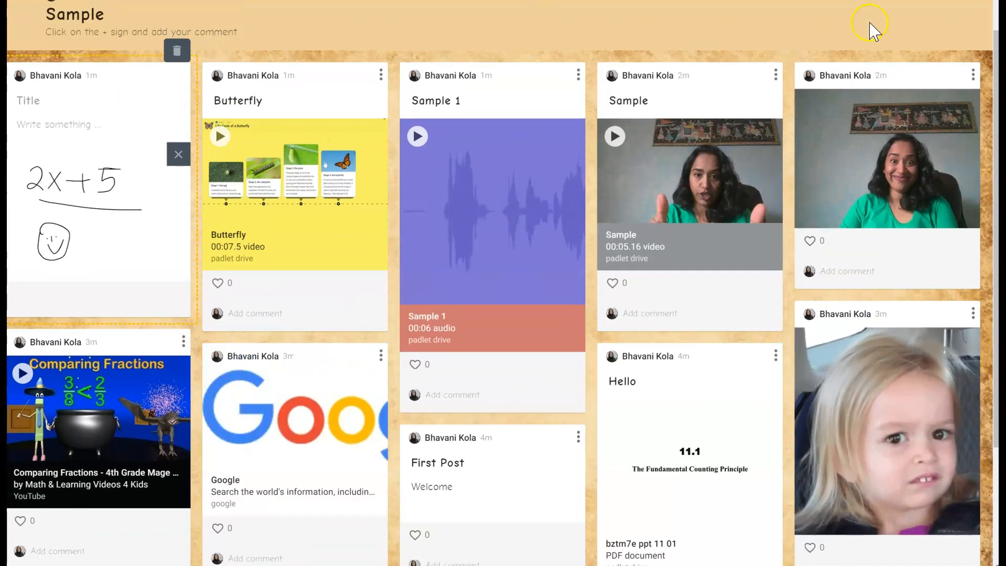
scroll(872, 27, up, 1)
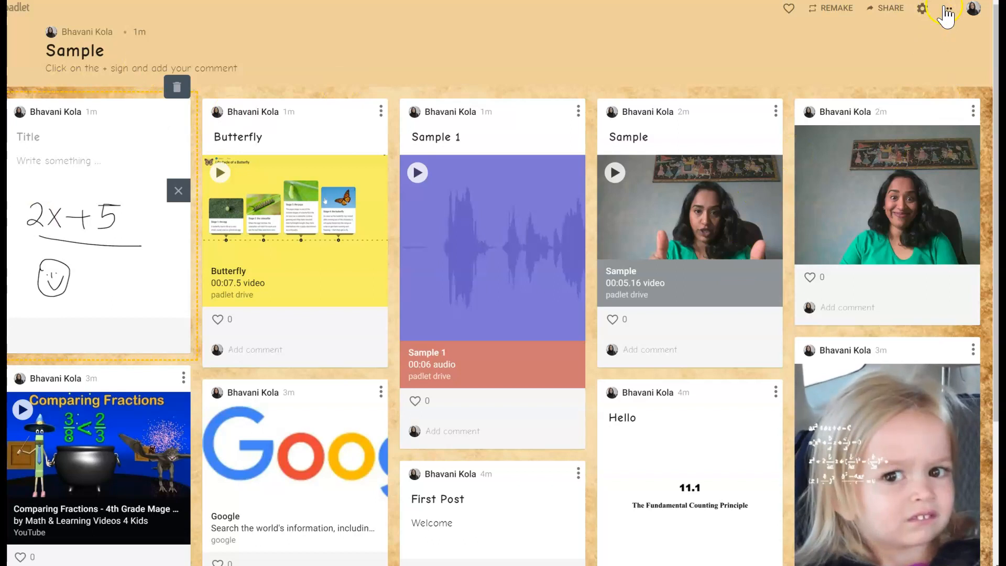
click(947, 9)
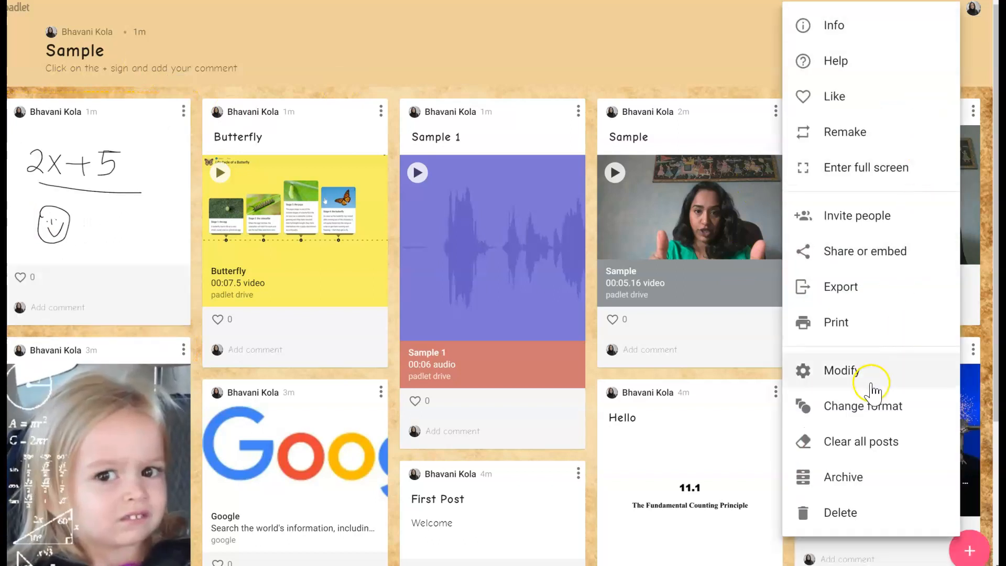
click(858, 409)
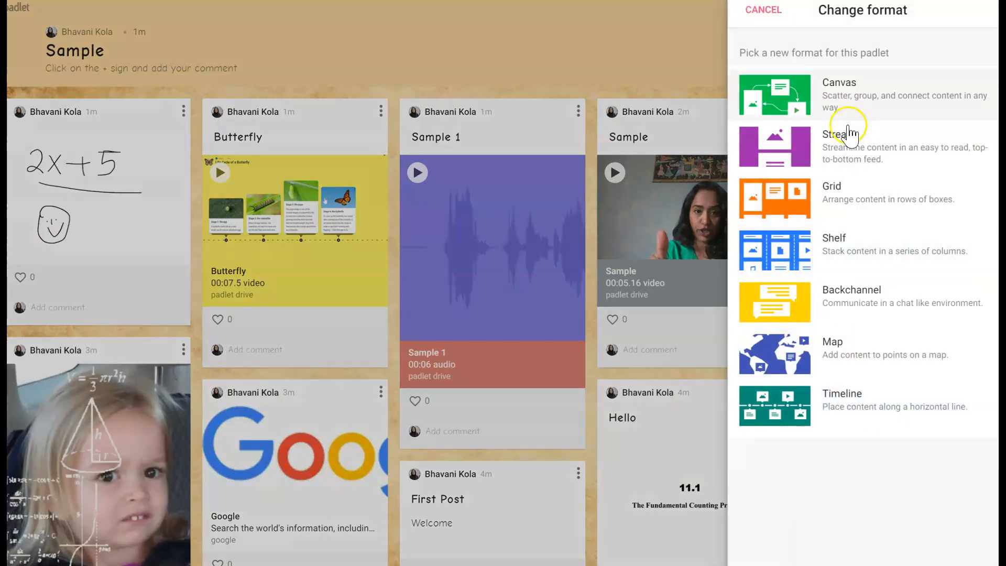
click(854, 98)
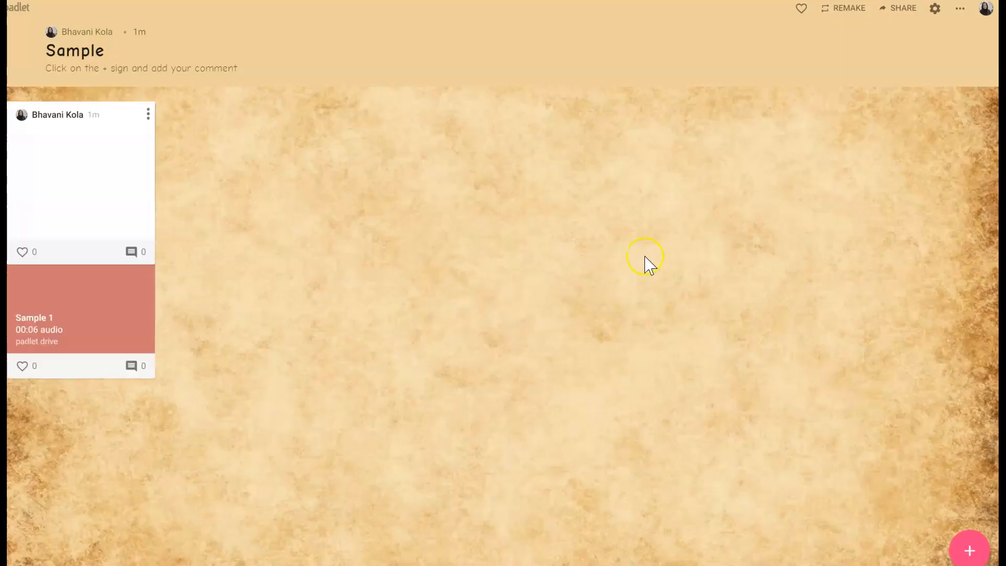
drag(50, 189, 470, 166)
drag(120, 234, 273, 381)
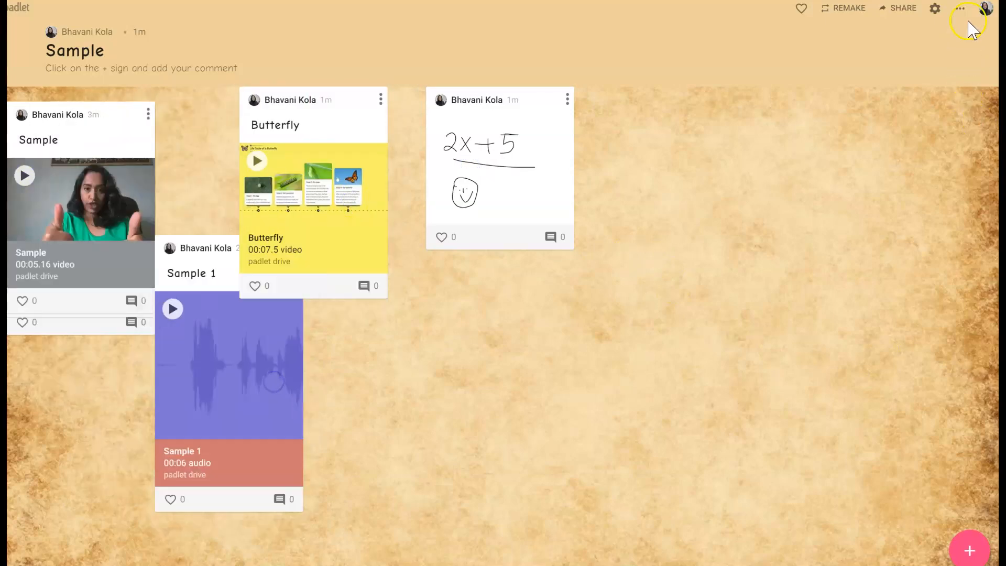
Change the padlet's format to Grid and look through the posts arranged in rows
click(959, 8)
click(876, 407)
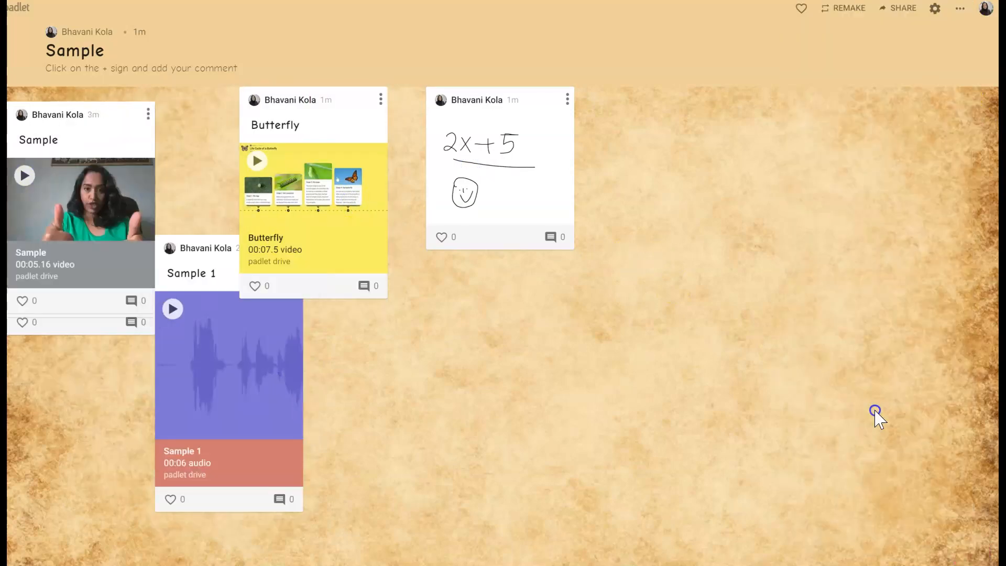
click(851, 193)
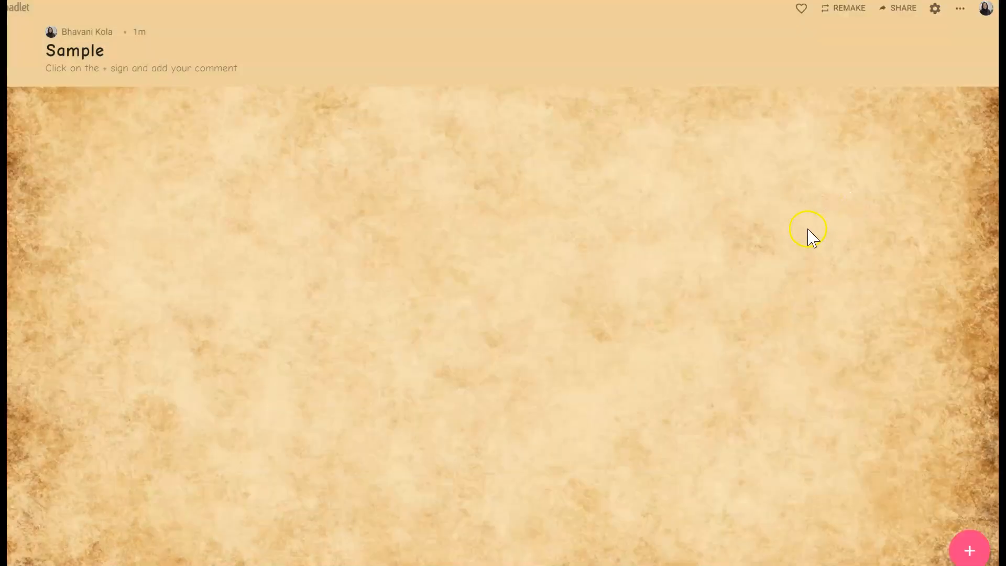
scroll(844, 267, down, 8)
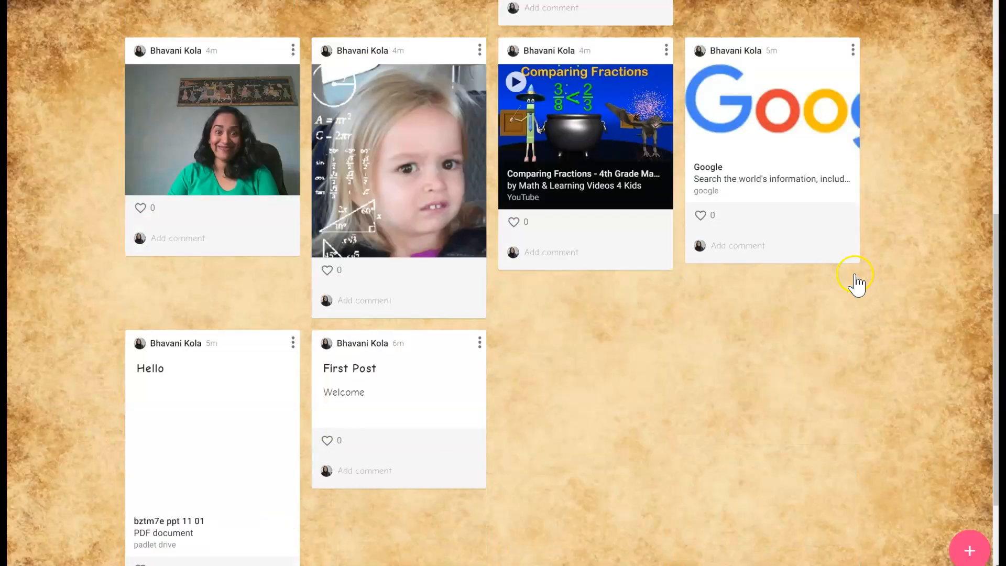
scroll(854, 280, down, 2)
scroll(855, 280, up, 10)
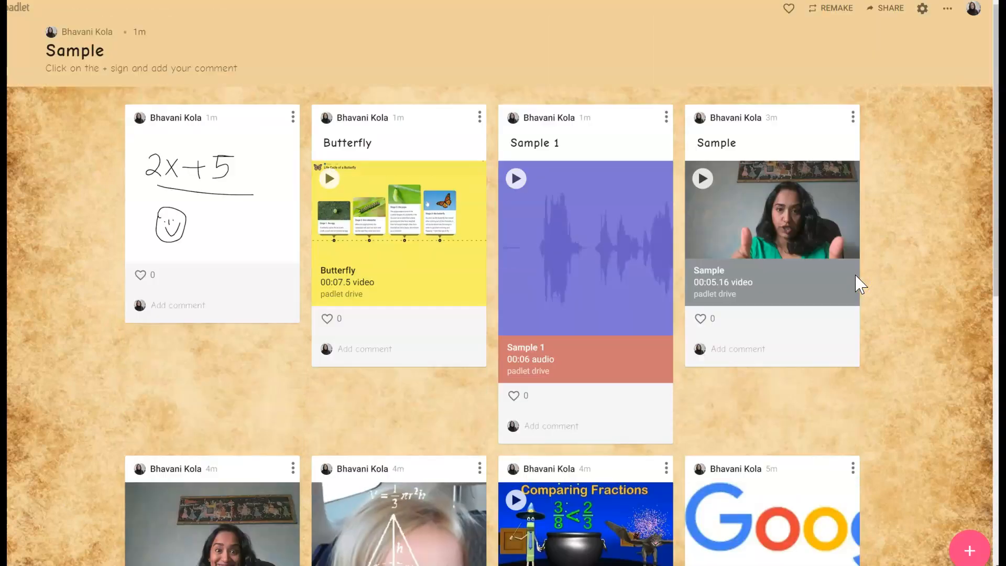
Change the padlet's format to Stream, look through the feed and like the Sample 1 audio post
click(948, 8)
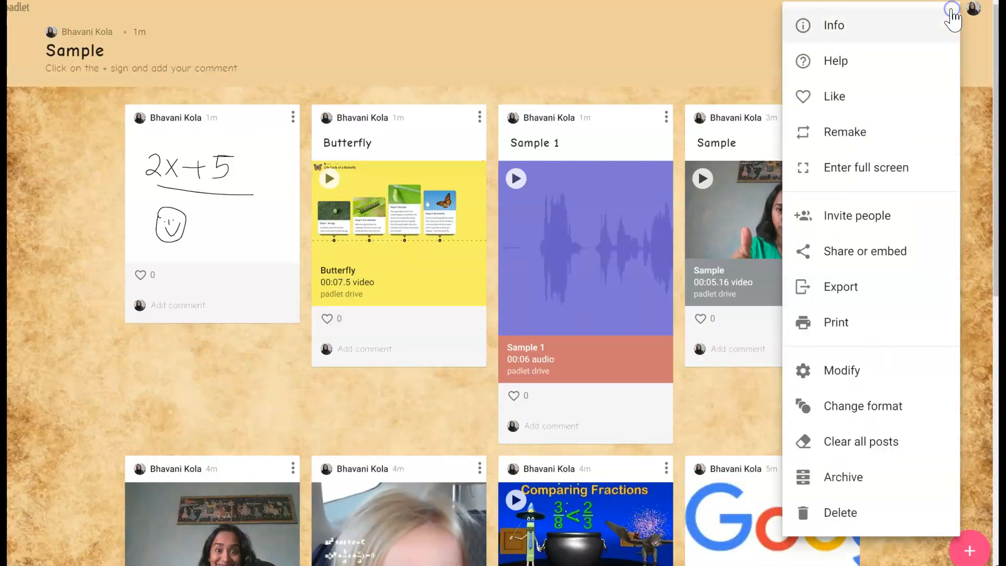
click(870, 413)
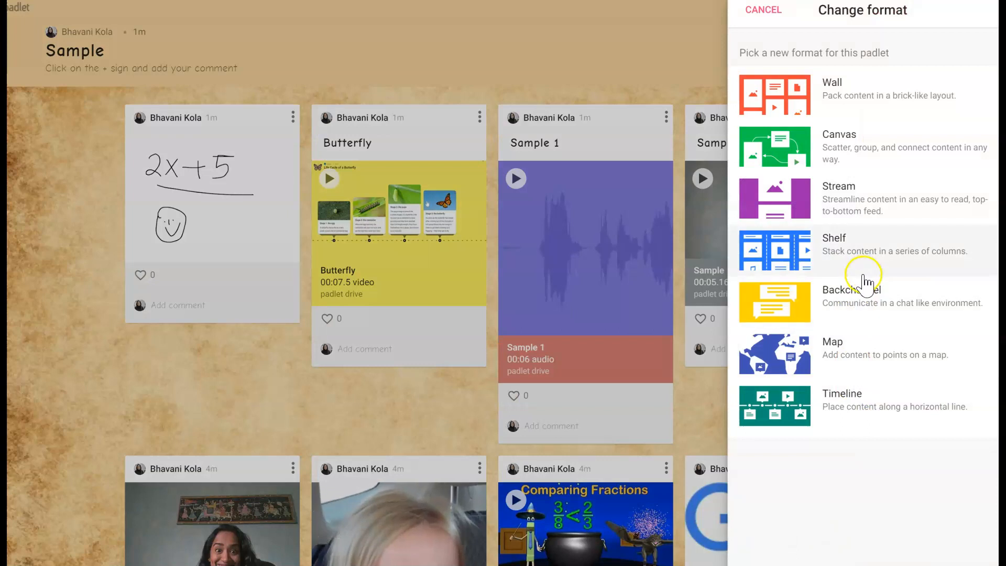
click(861, 210)
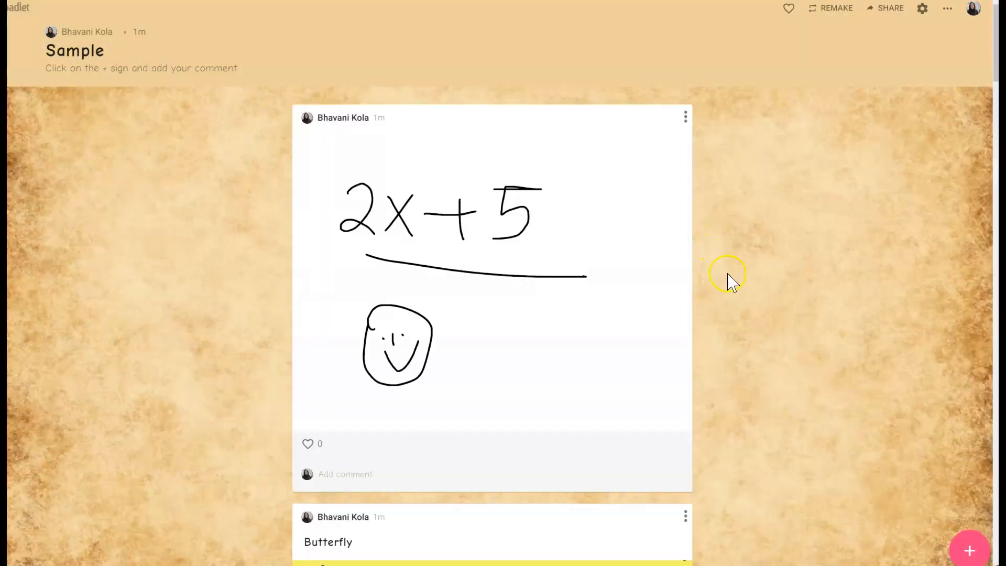
scroll(728, 275, down, 1)
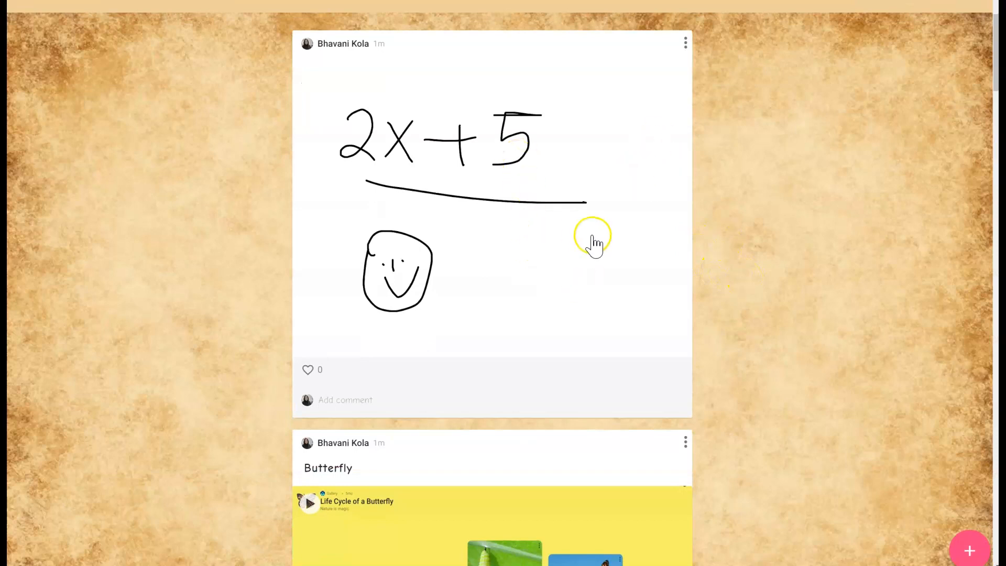
scroll(566, 246, down, 4)
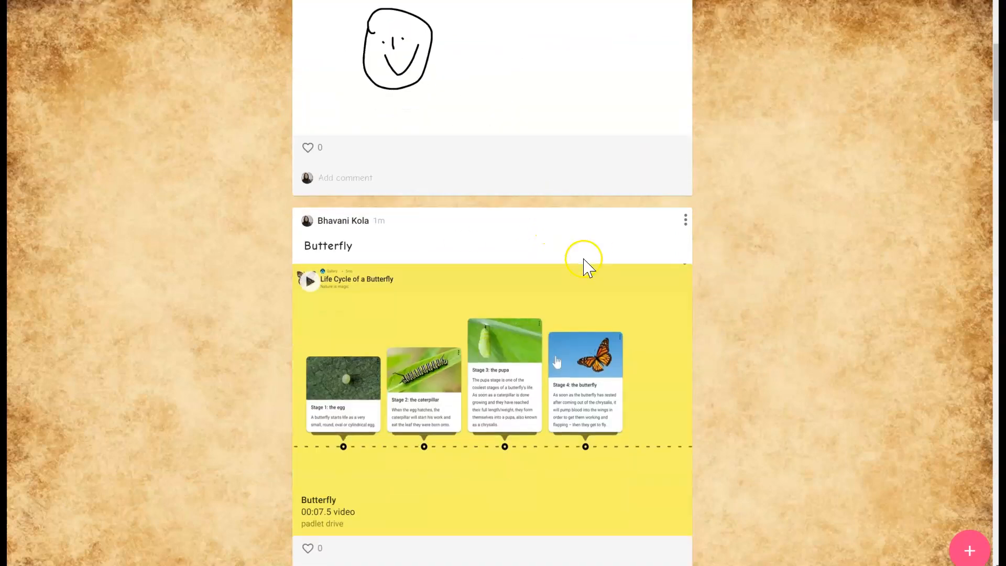
scroll(558, 330, down, 3)
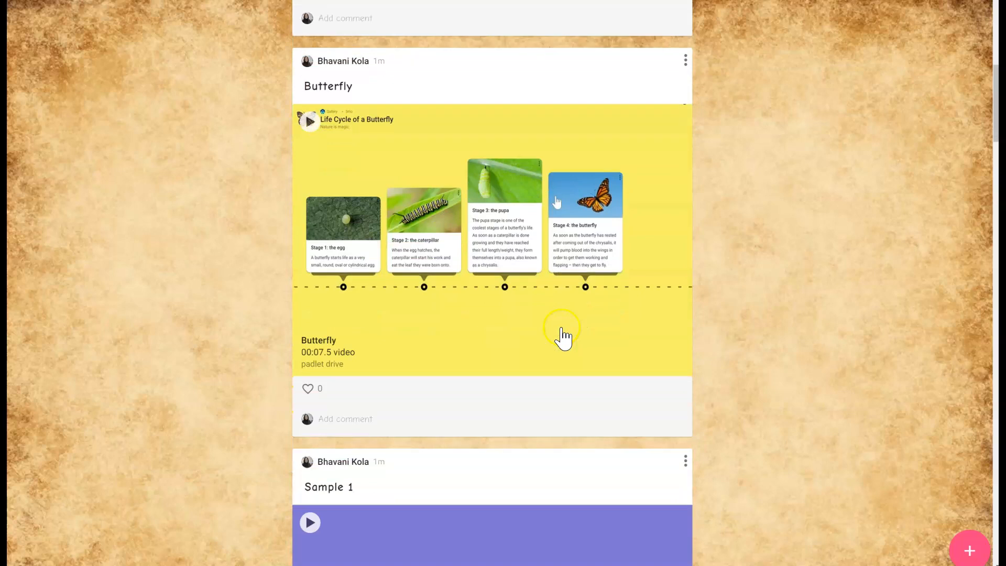
scroll(562, 330, down, 3)
scroll(556, 375, down, 10)
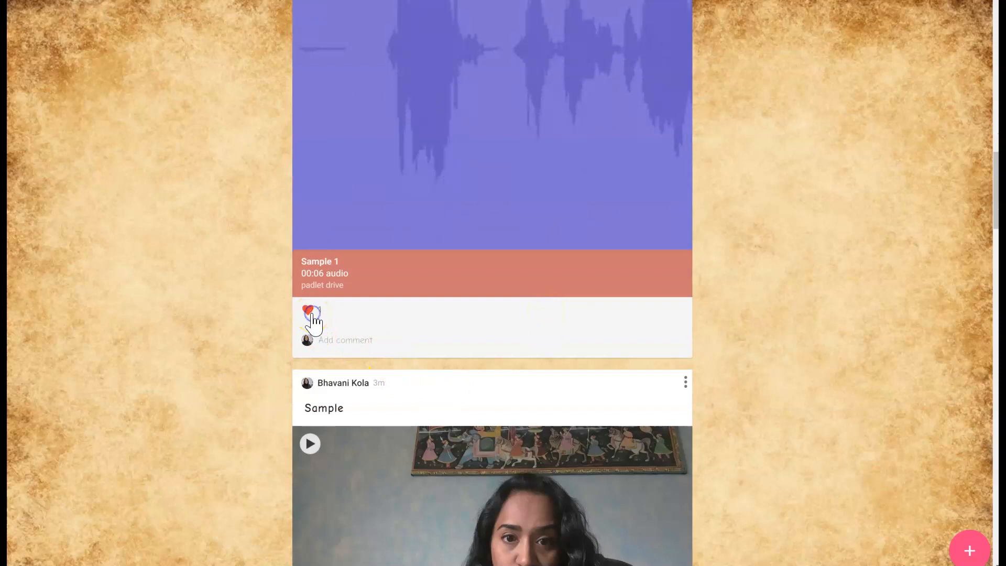
scroll(926, 151, up, 11)
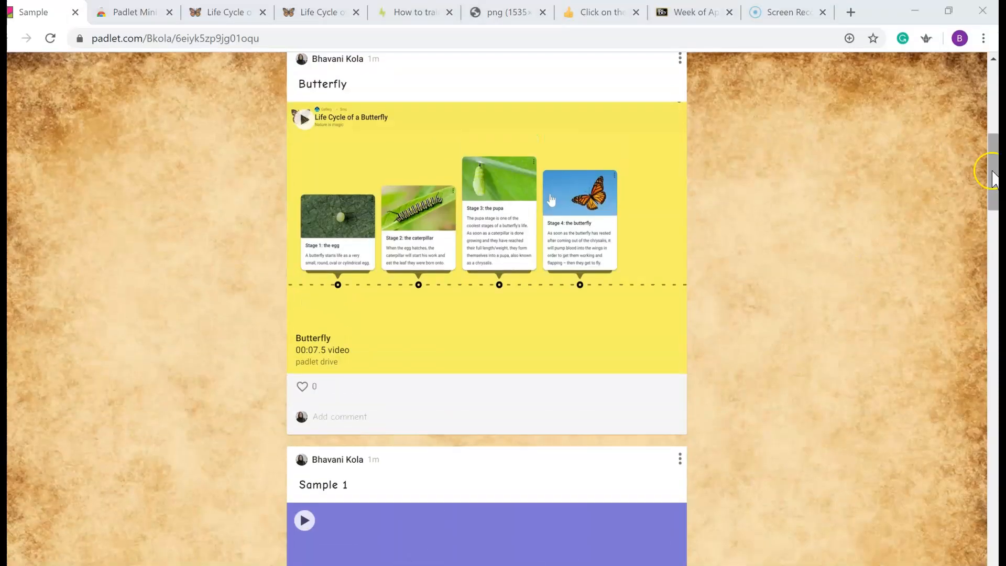
drag(996, 118, 997, 48)
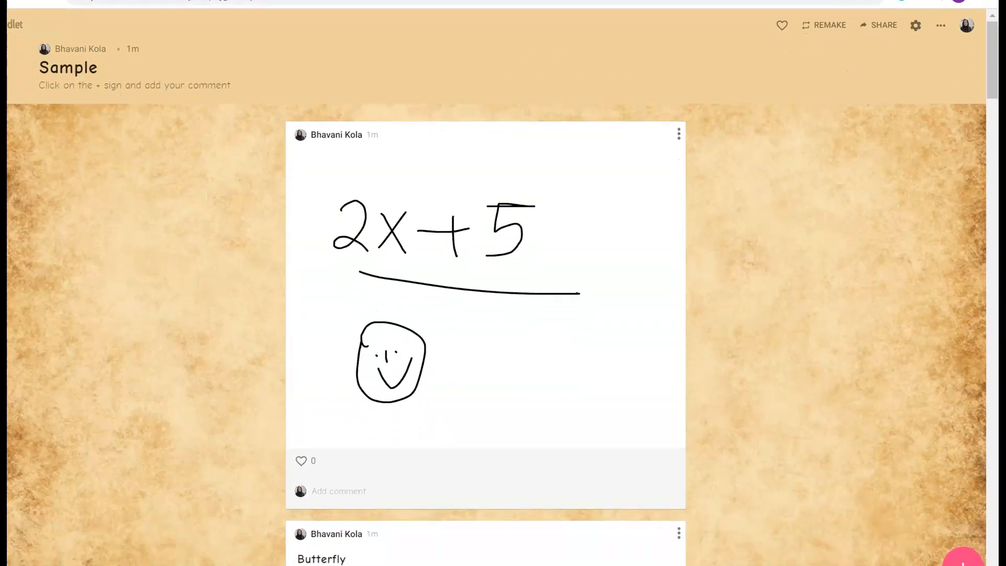
click(943, 27)
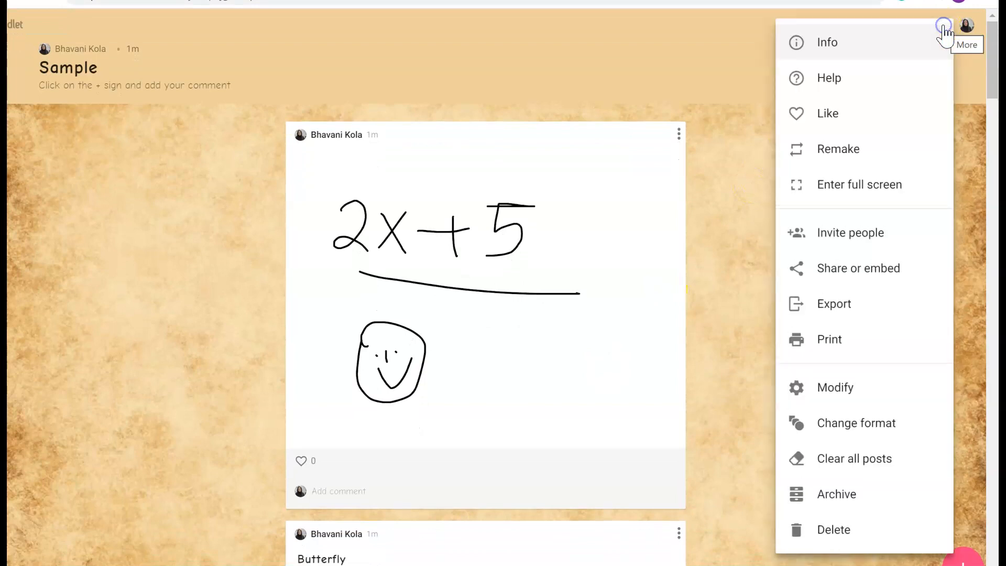
click(895, 431)
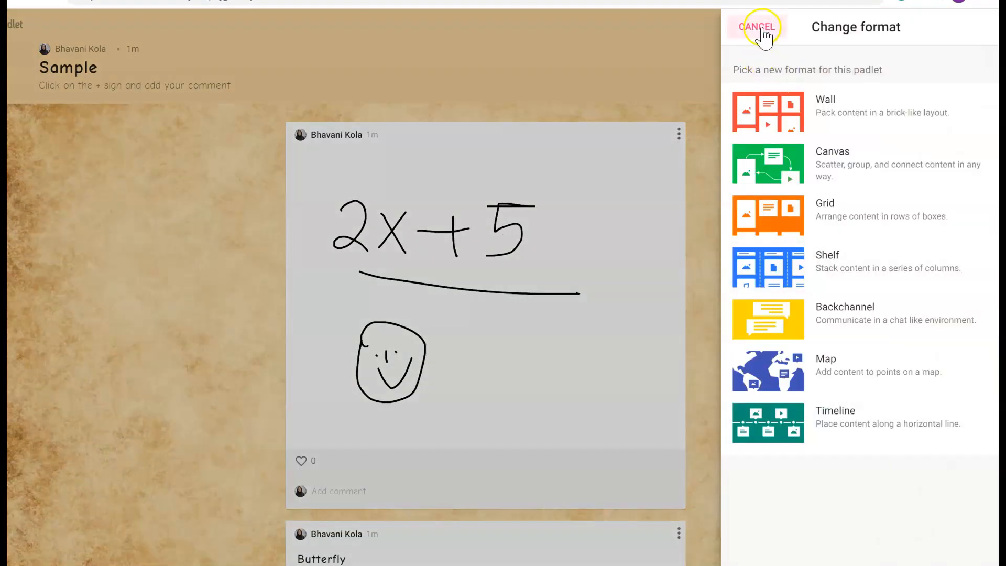
click(760, 29)
Change the padlet's post reactions to Star and save the modified settings
click(938, 24)
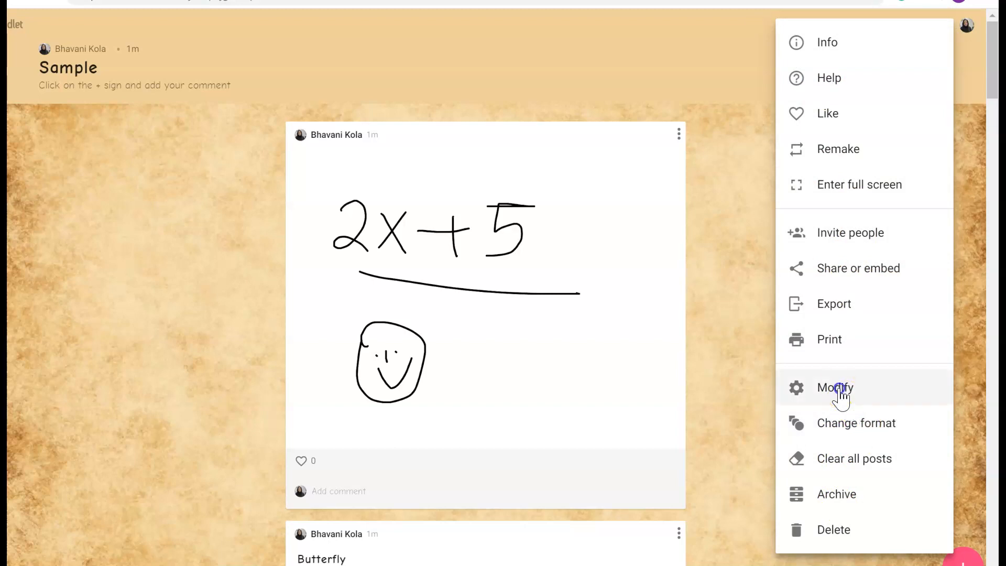
click(839, 388)
scroll(860, 352, down, 5)
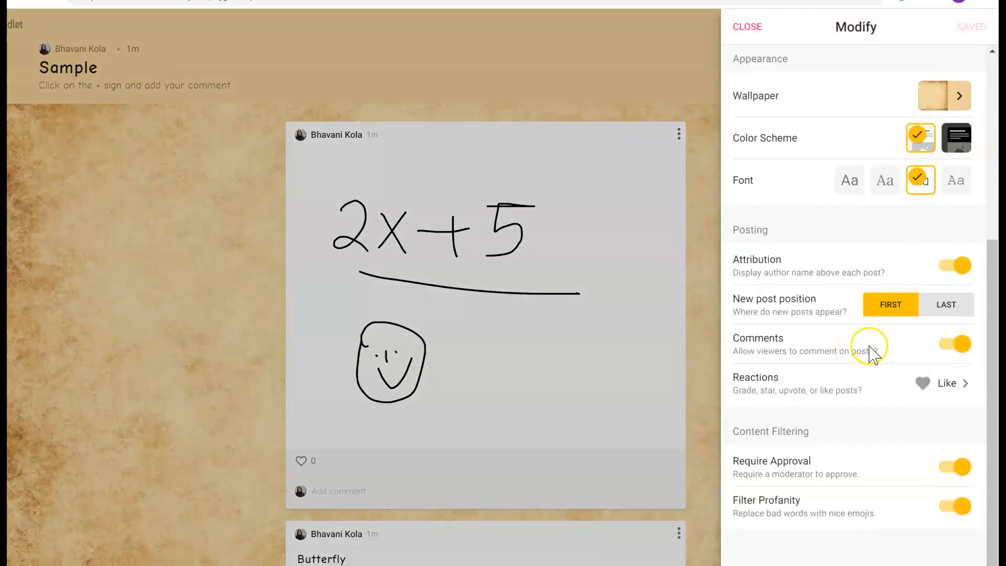
click(932, 383)
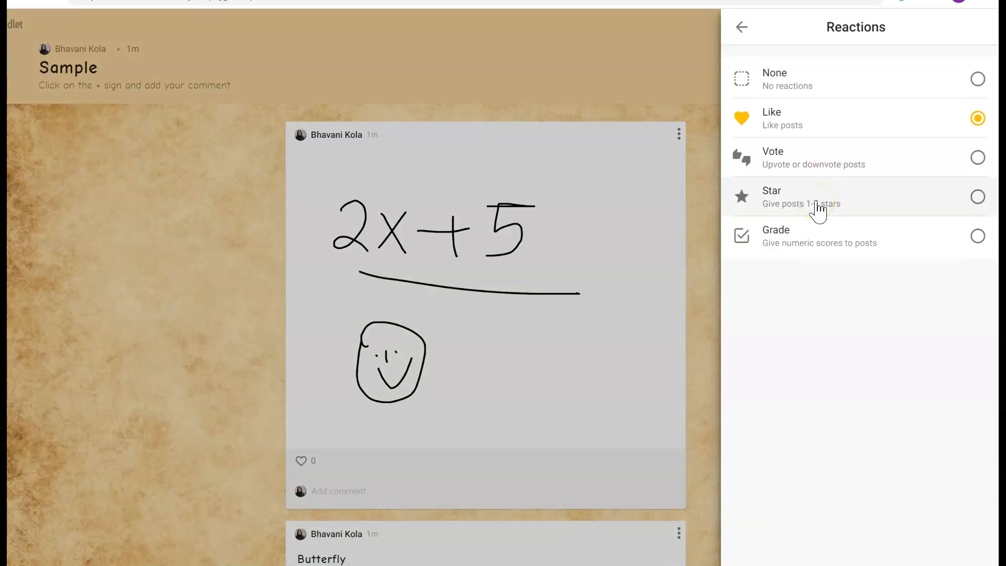
click(818, 209)
click(740, 29)
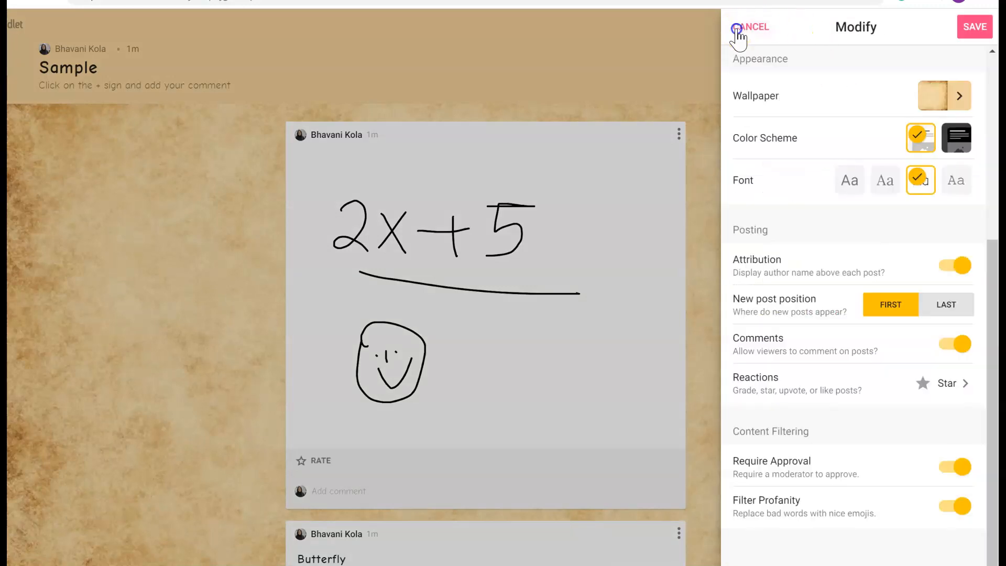
click(975, 28)
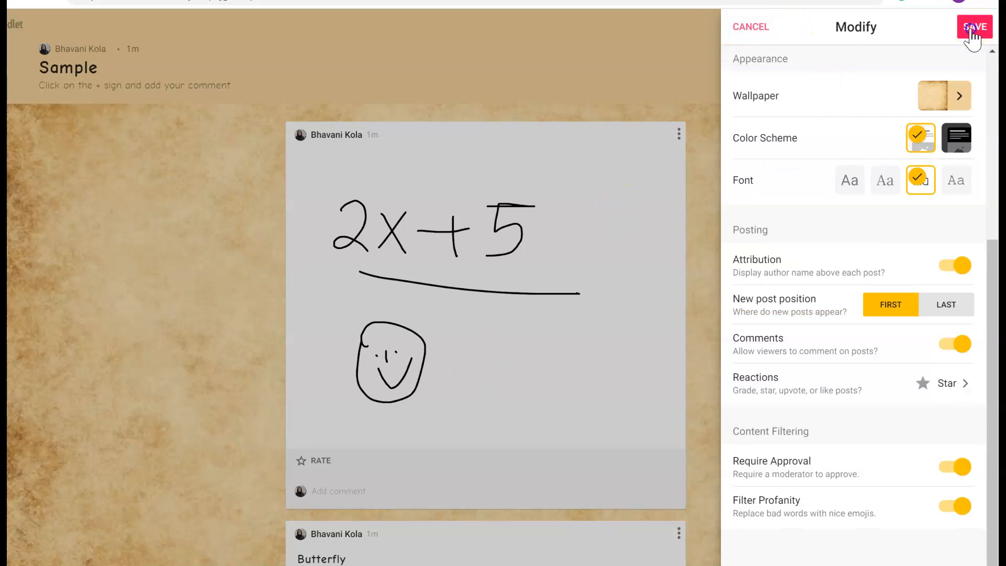
click(753, 30)
Rate the 2x+5 drawing post five stars
click(313, 464)
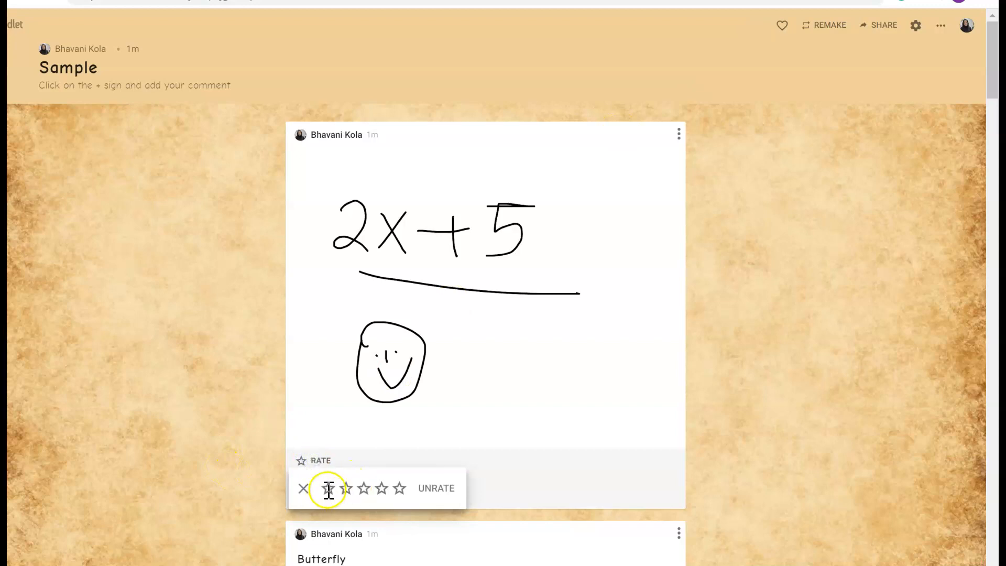
click(399, 488)
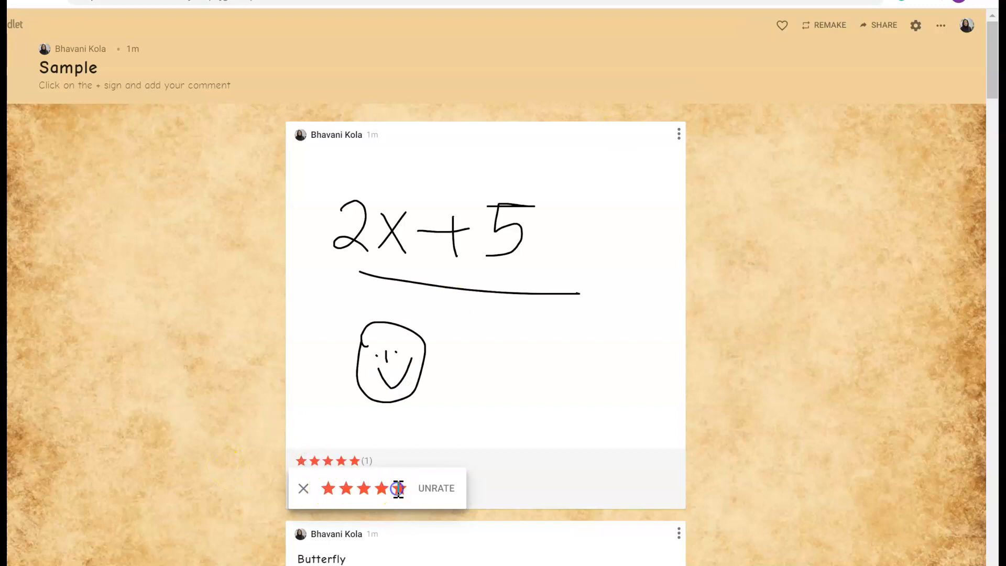
click(783, 373)
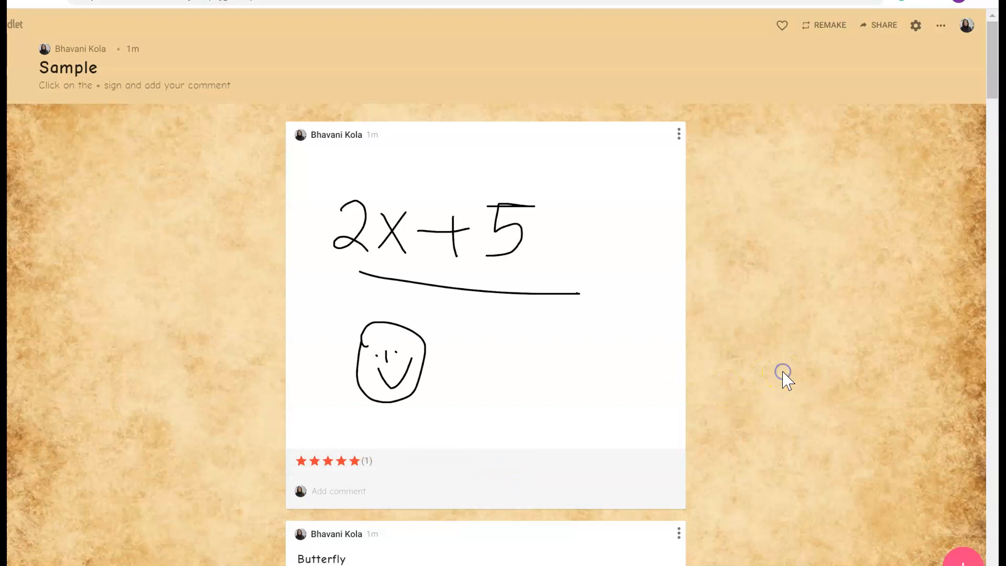
Change the padlet's post reactions to Grade and save the modified settings
click(935, 25)
click(846, 385)
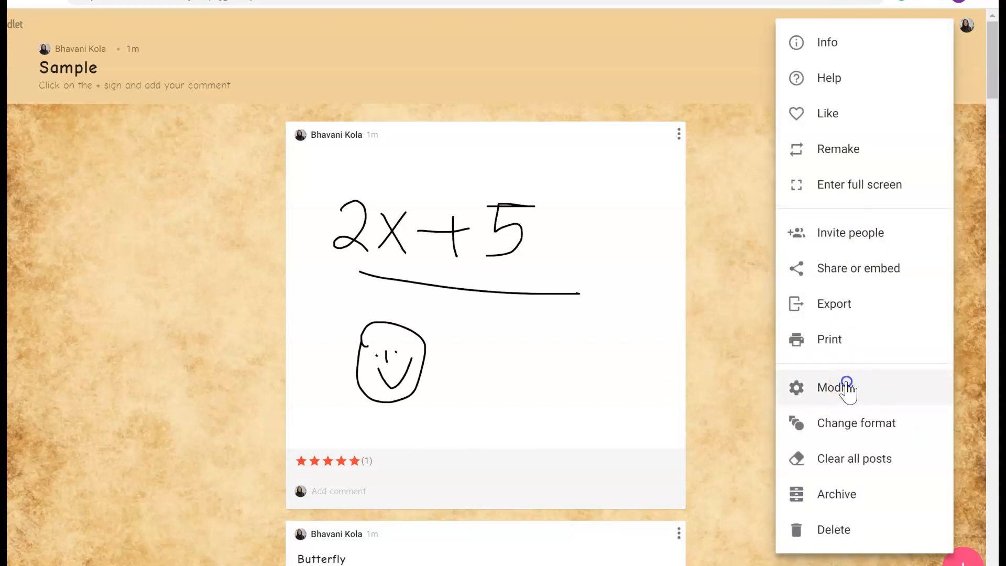
scroll(883, 382, down, 5)
click(876, 396)
click(824, 242)
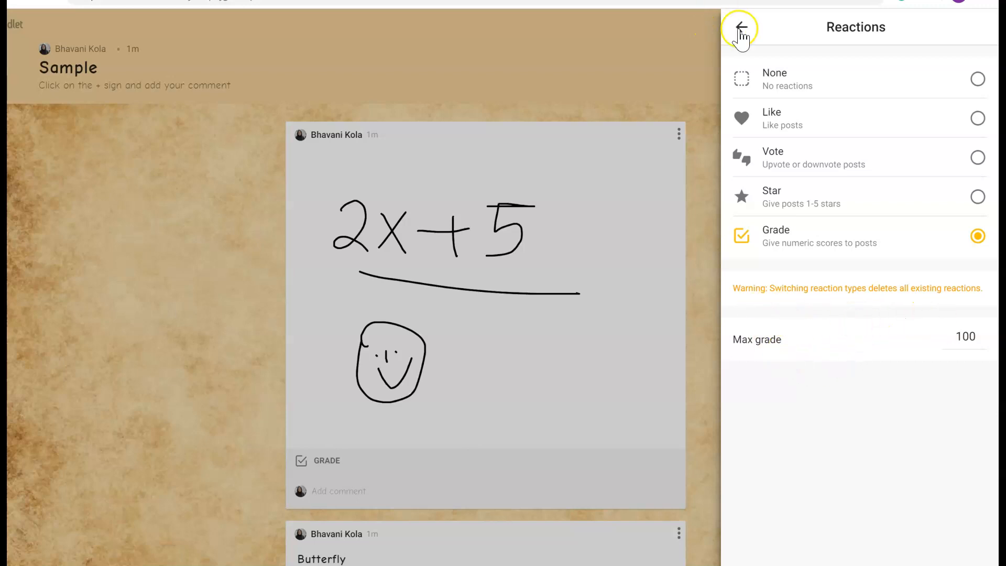
click(740, 30)
click(975, 25)
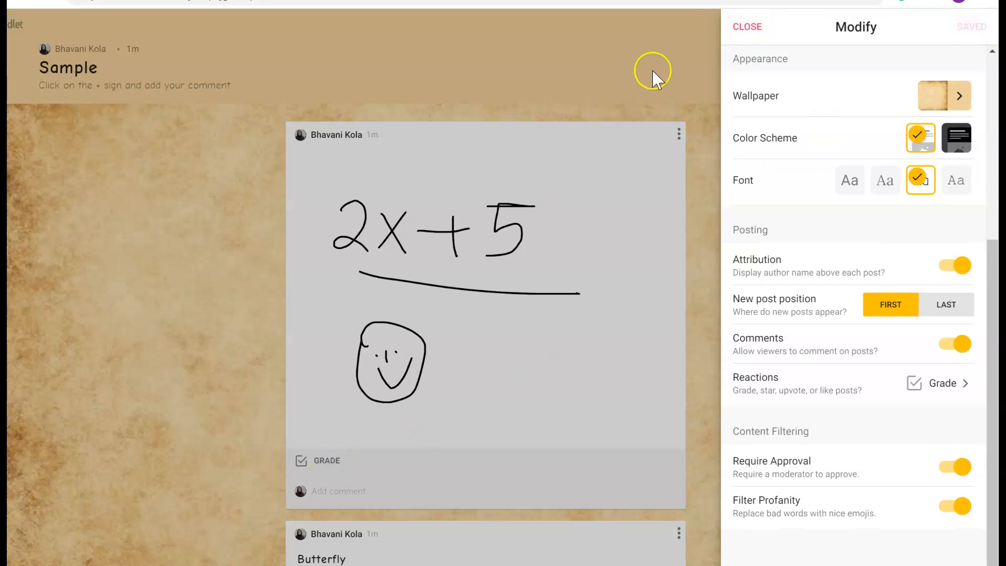
click(746, 28)
Grade the 2x+5 drawing post 92 out of 100
click(342, 459)
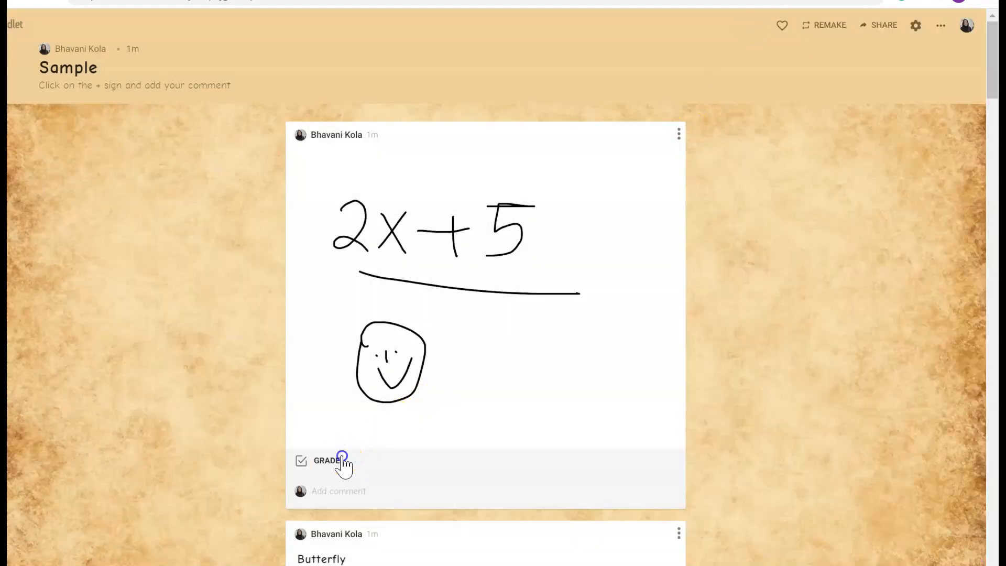
click(353, 489)
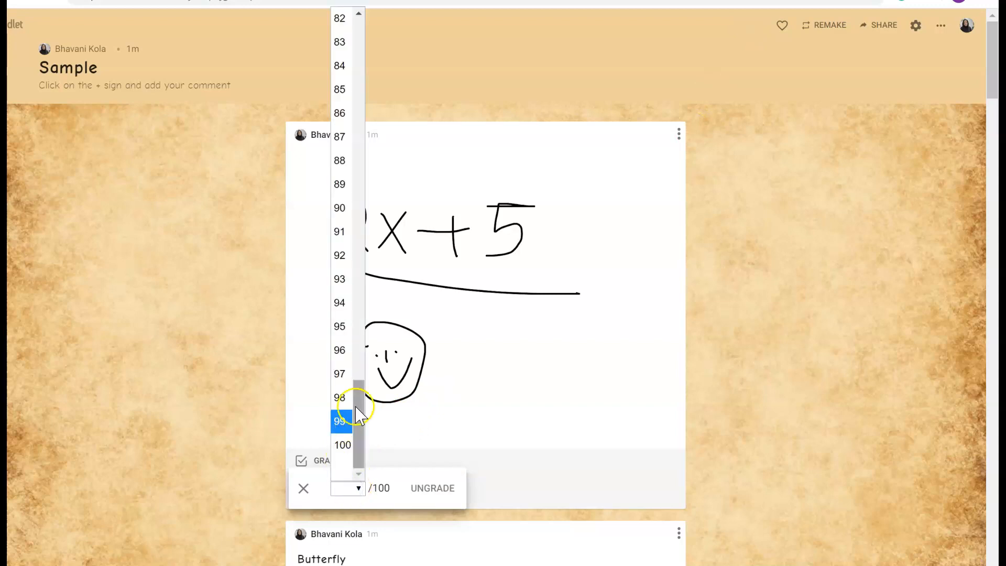
click(346, 257)
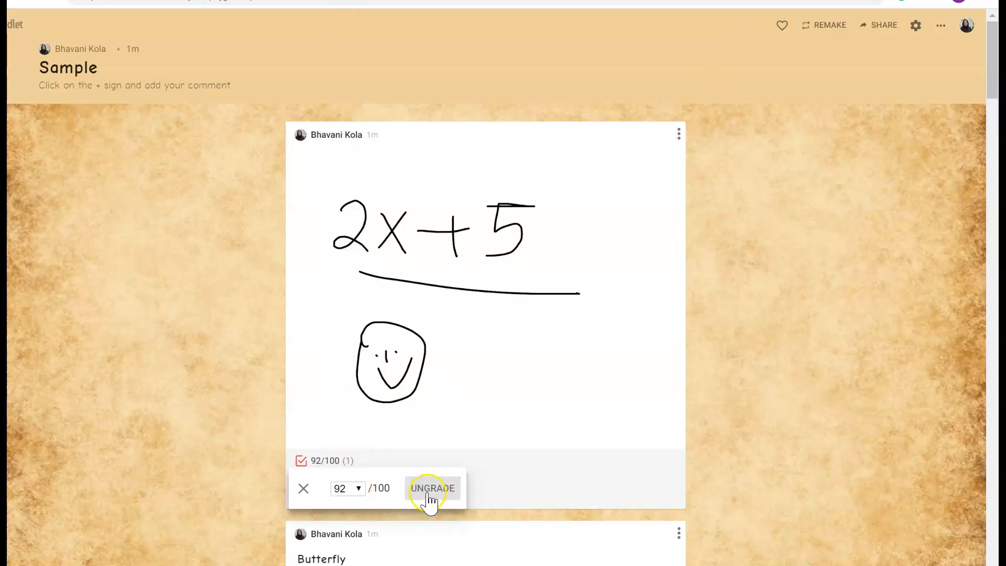
click(517, 475)
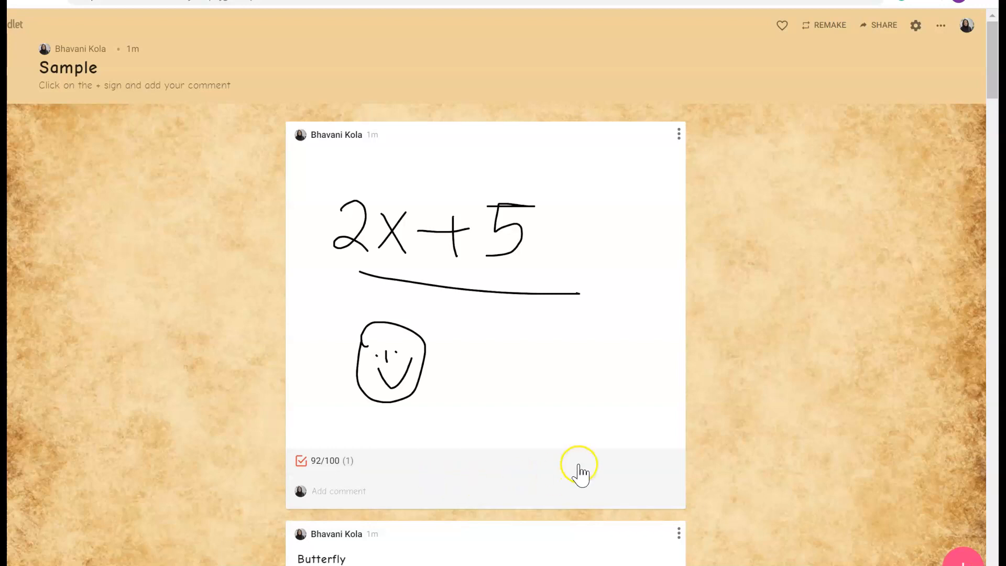
Review the padlet's sharing and embedding options and copy the full embed code for a blog or website
scroll(703, 333, down, 2)
scroll(703, 332, up, 3)
click(881, 29)
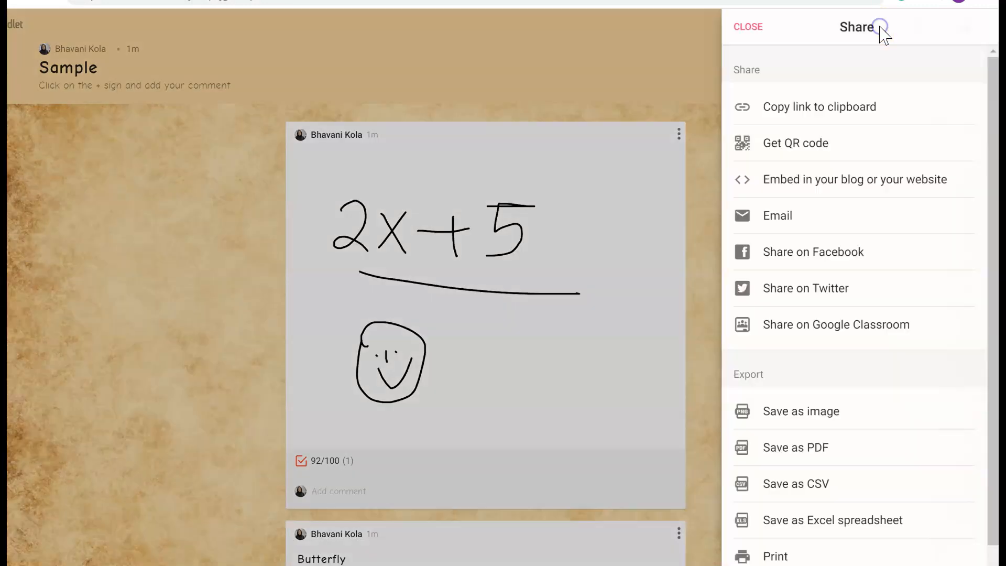
scroll(862, 173, down, 3)
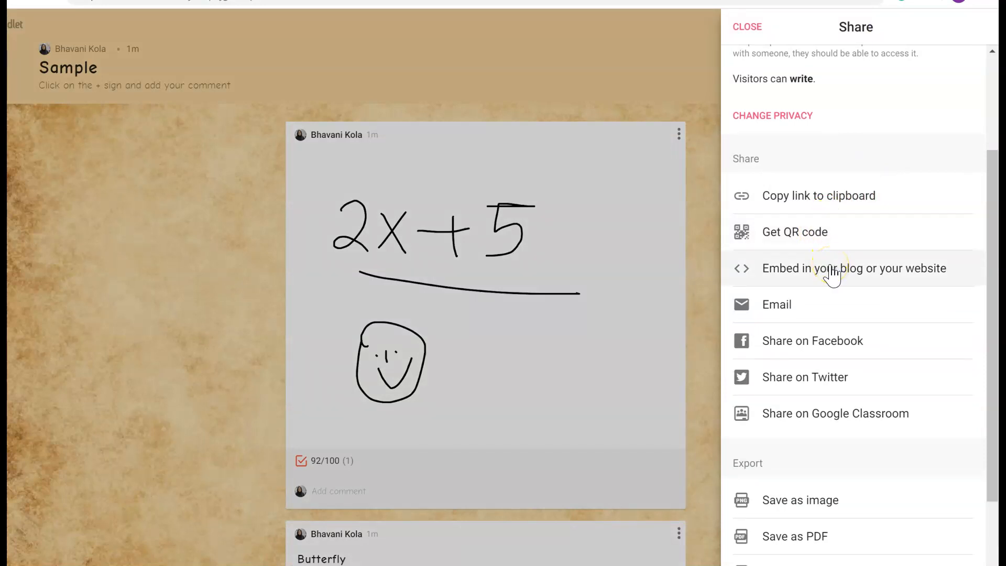
scroll(834, 273, down, 1)
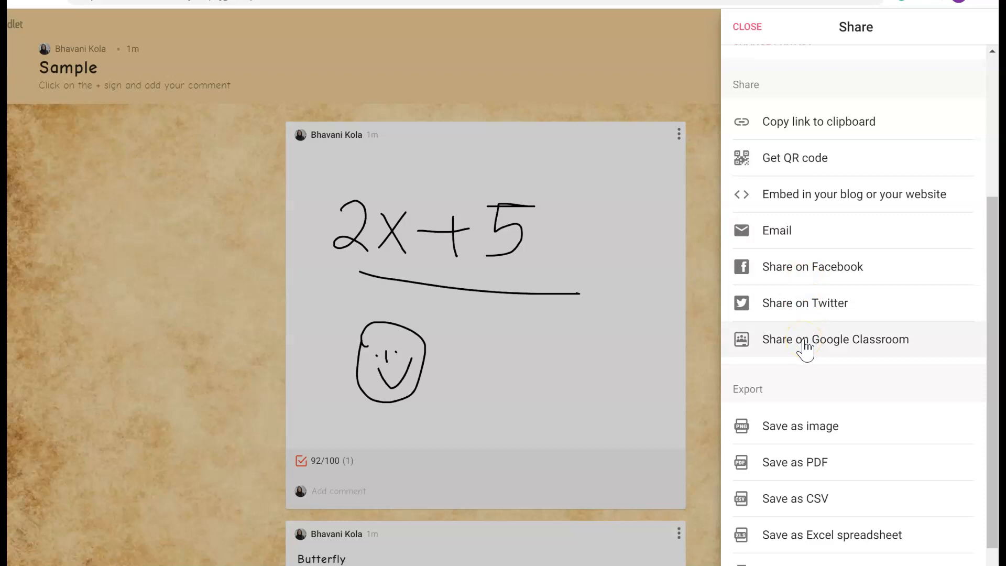
scroll(806, 346, down, 1)
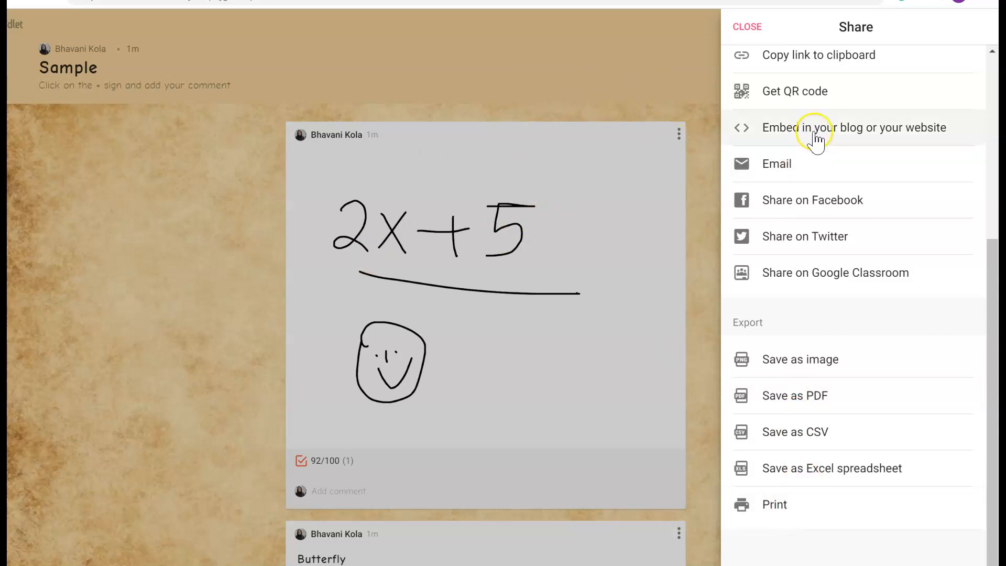
click(816, 137)
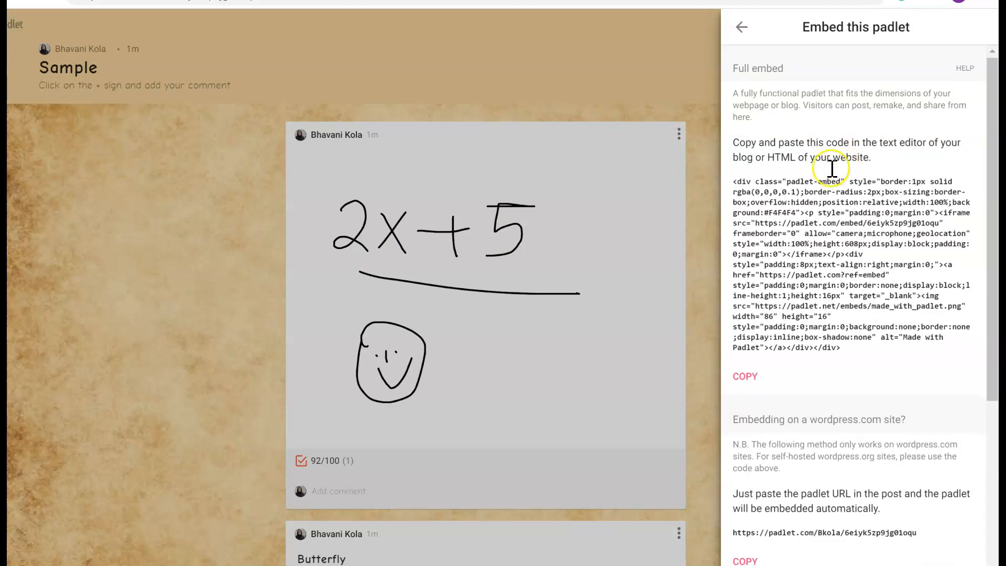
scroll(831, 161, down, 2)
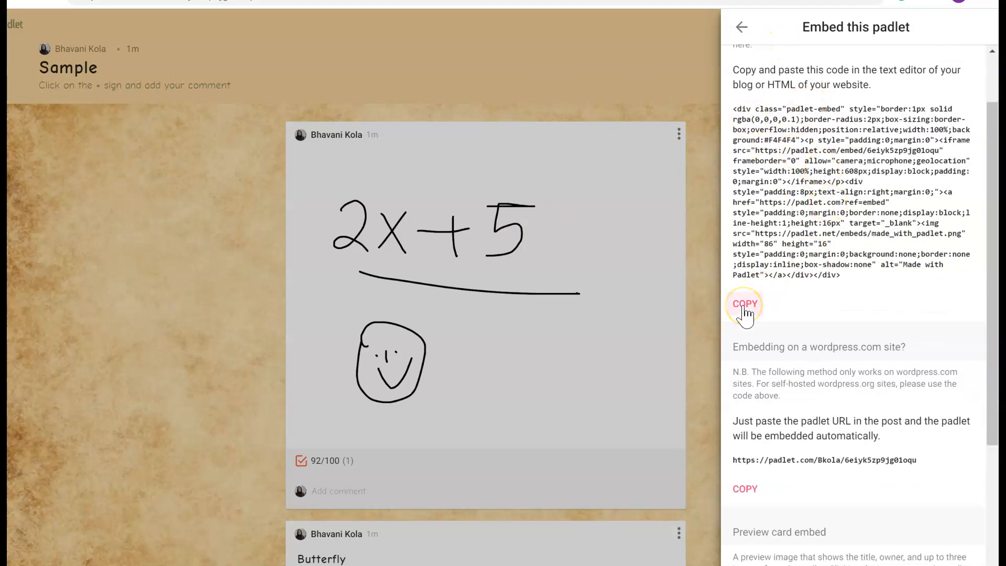
scroll(745, 316, down, 4)
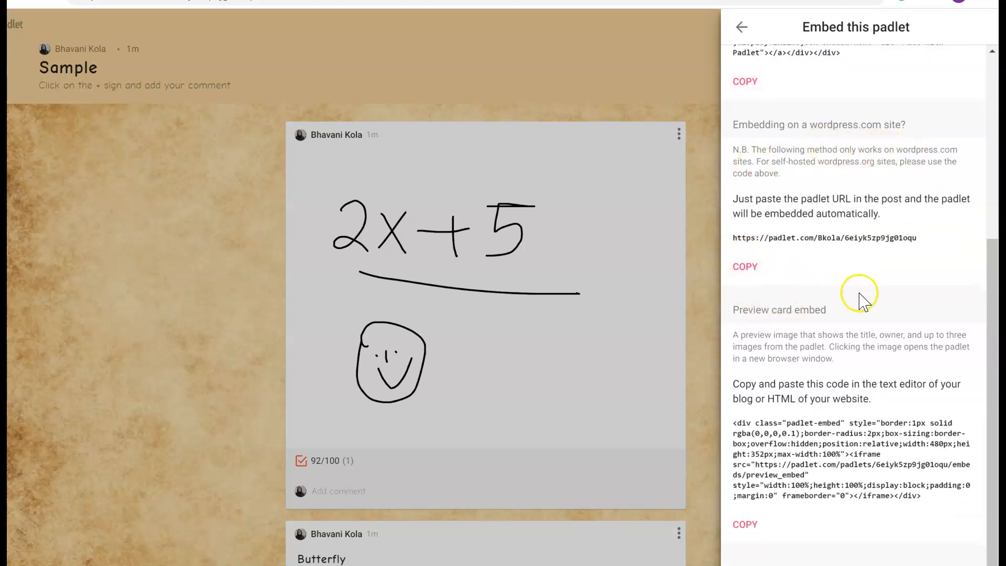
scroll(855, 297, down, 1)
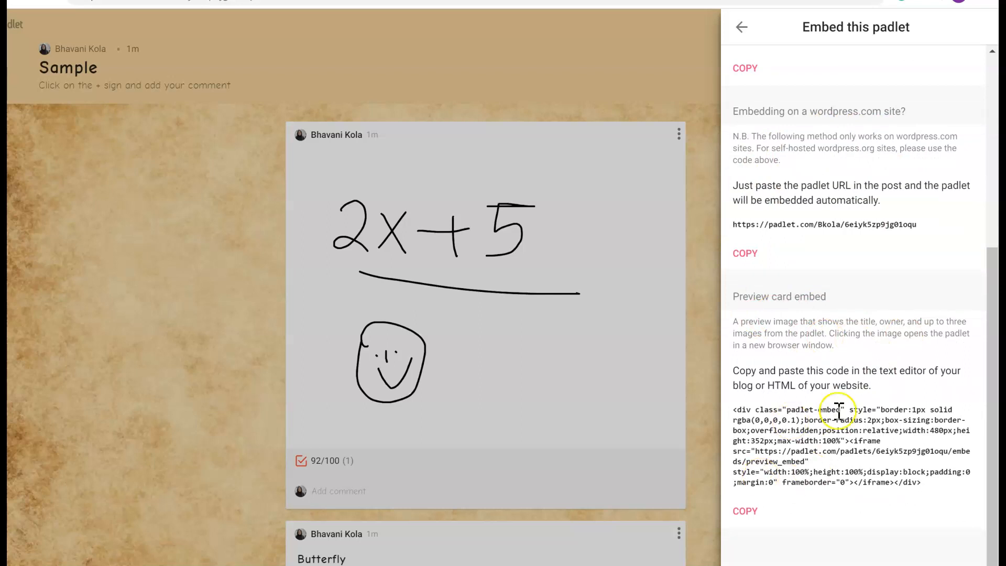
scroll(807, 362, up, 6)
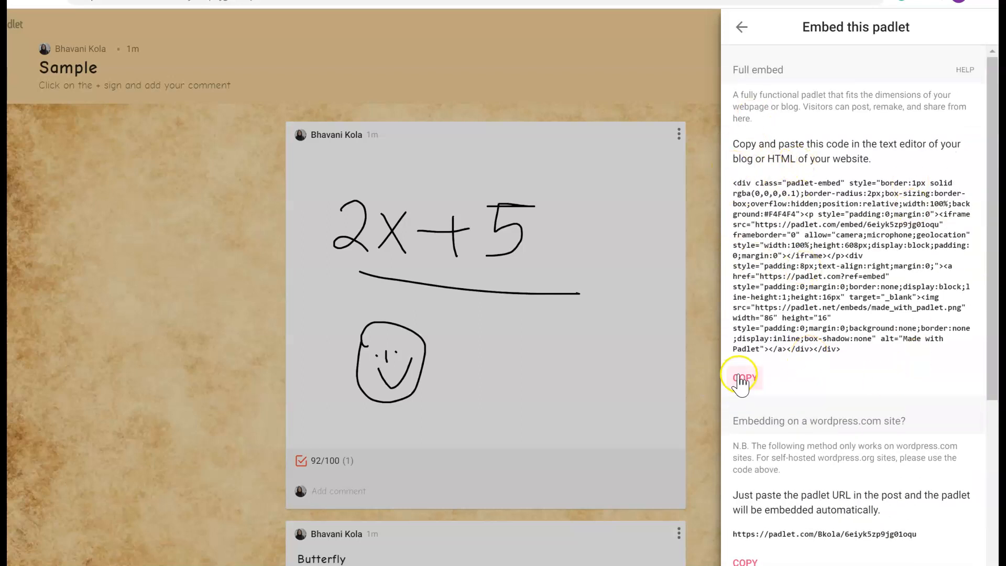
click(741, 377)
Switch to the Tarrant County College course's Week of April 20th page, look through its embedded padlet and start a new content item named Padlet
key(ctrl+Tab)
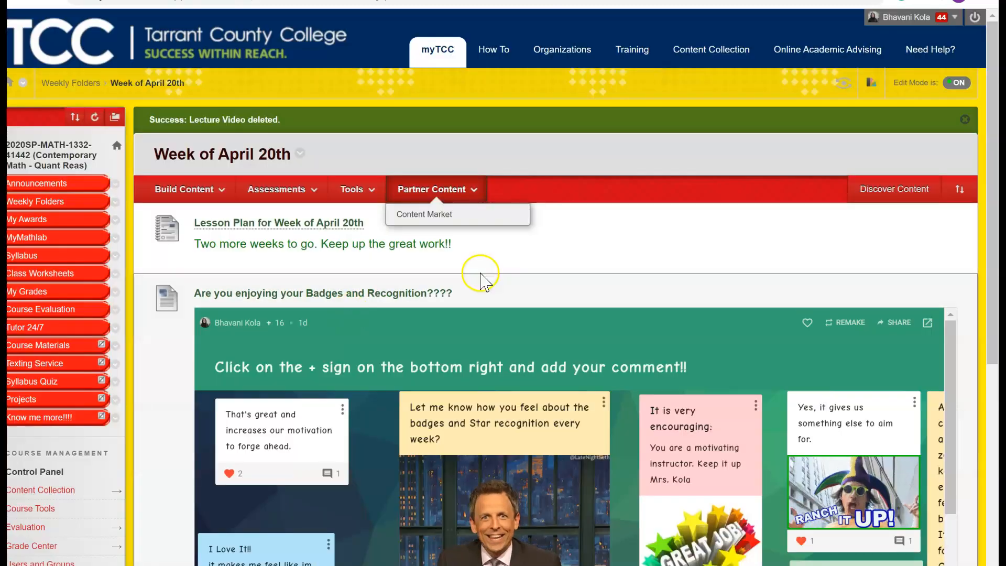
scroll(366, 254, down, 1)
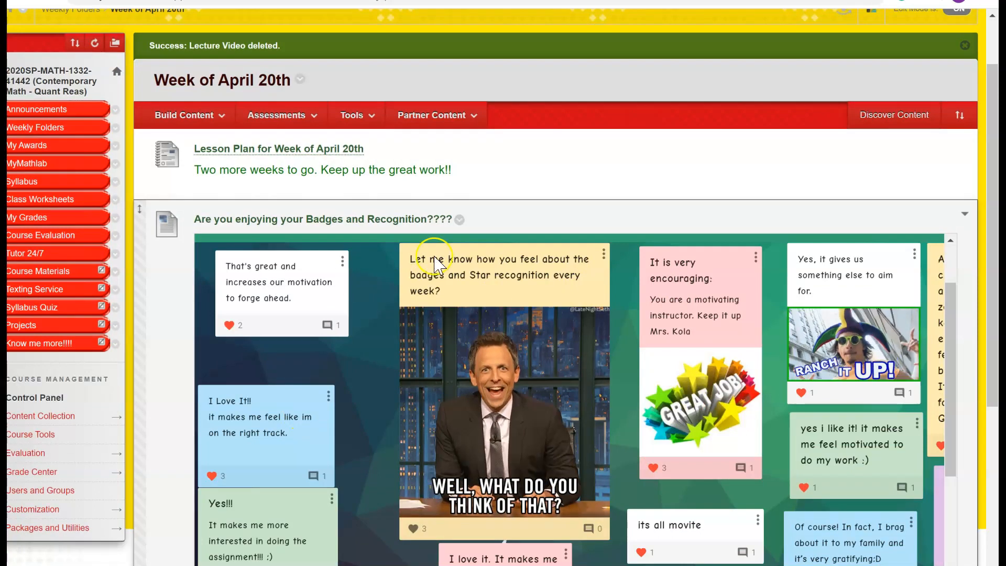
scroll(749, 358, down, 3)
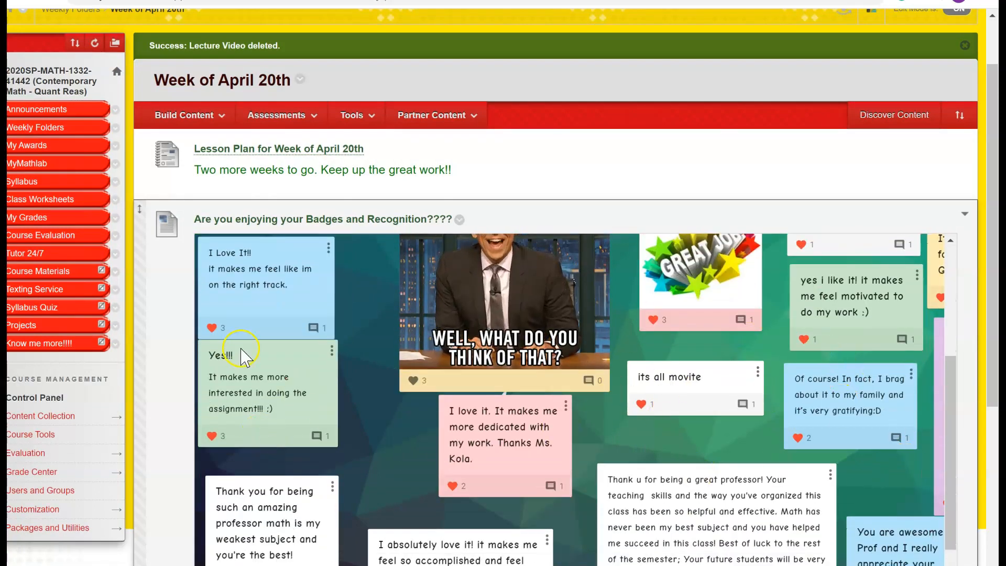
scroll(626, 409, down, 2)
click(210, 116)
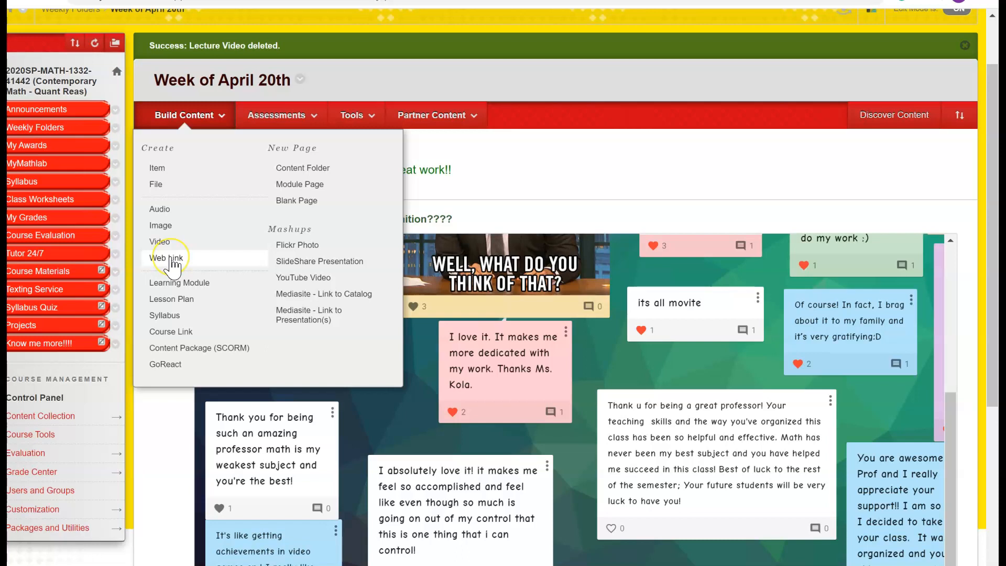
click(186, 167)
click(347, 255)
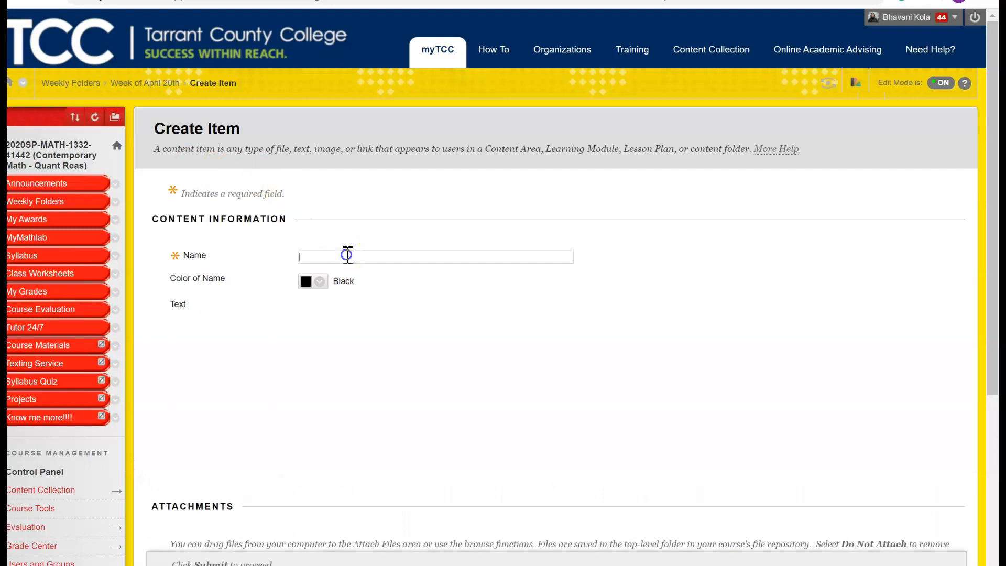
text(Padlet)
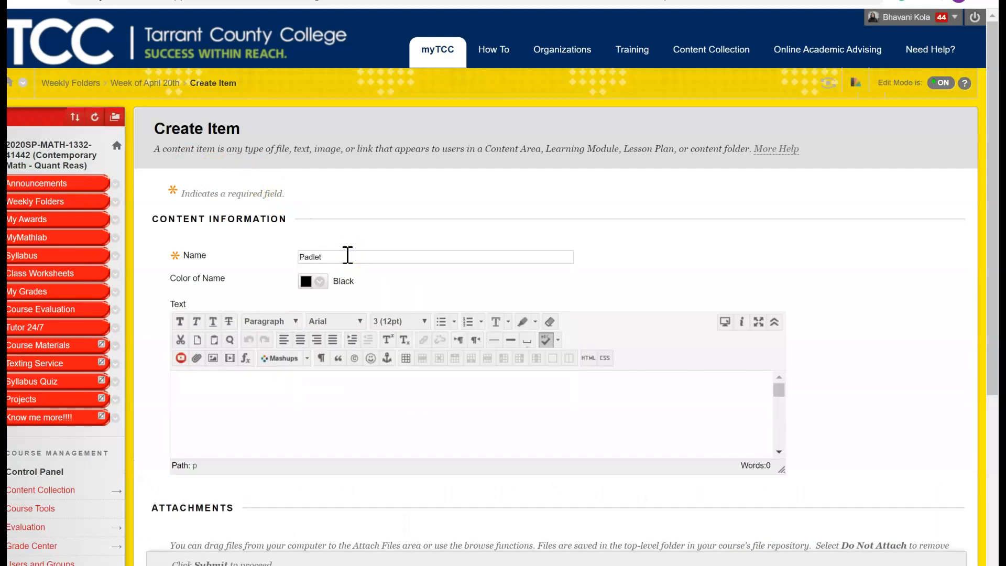
Paste the copied padlet embed code into the Padlet item's HTML code, submit the item and check the embedded padlet on the course page
click(602, 429)
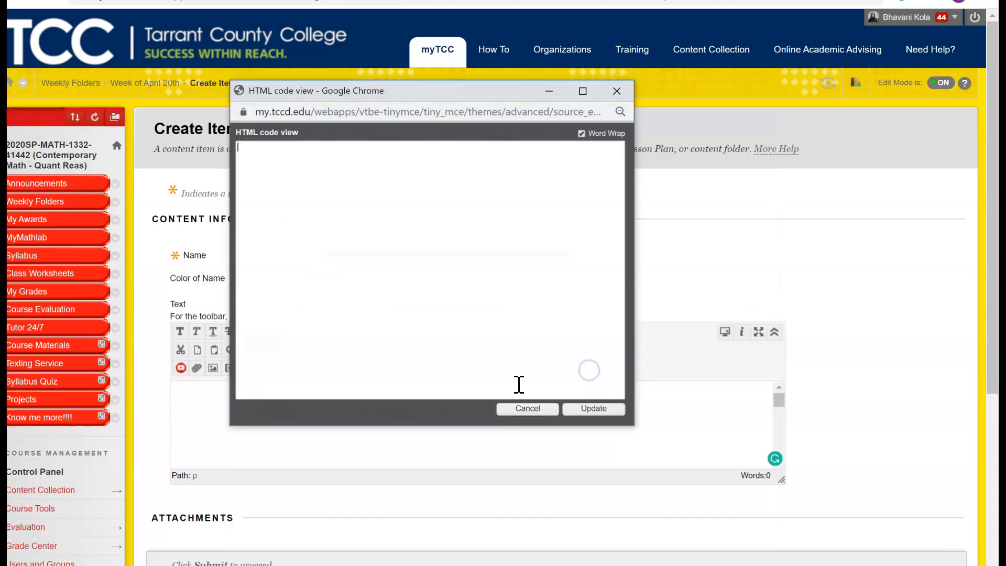
key(ctrl+v)
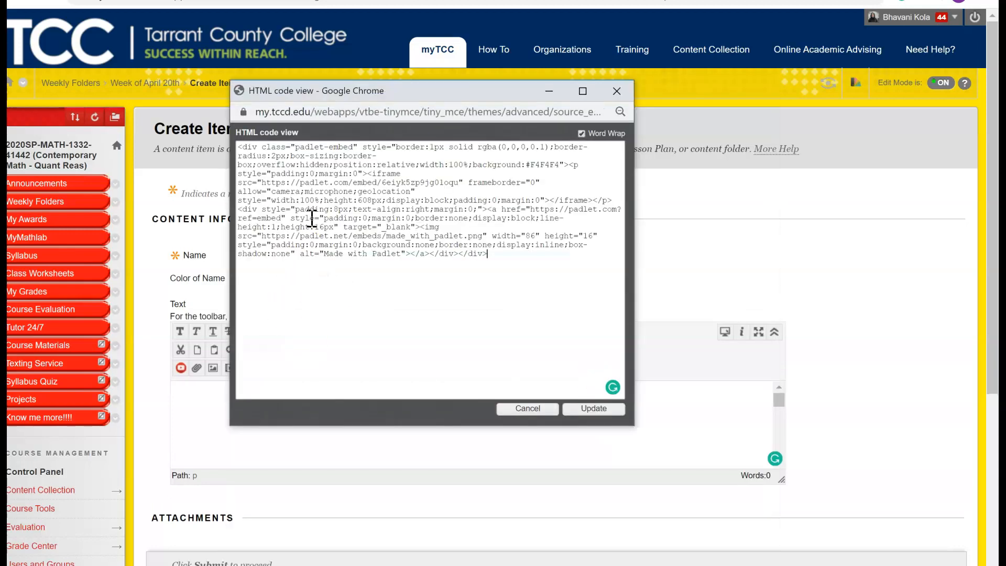
click(583, 414)
scroll(844, 366, down, 5)
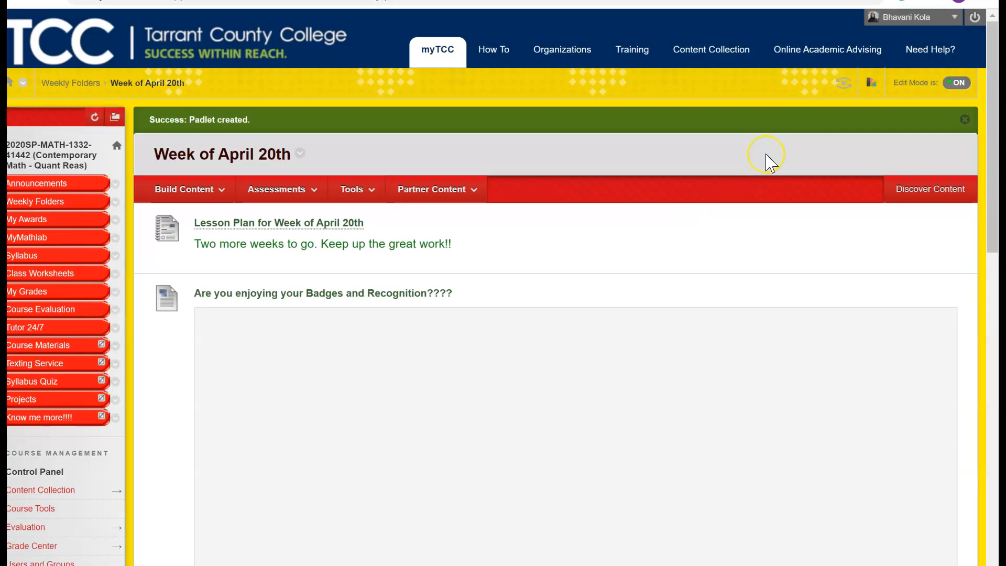
scroll(764, 162, down, 6)
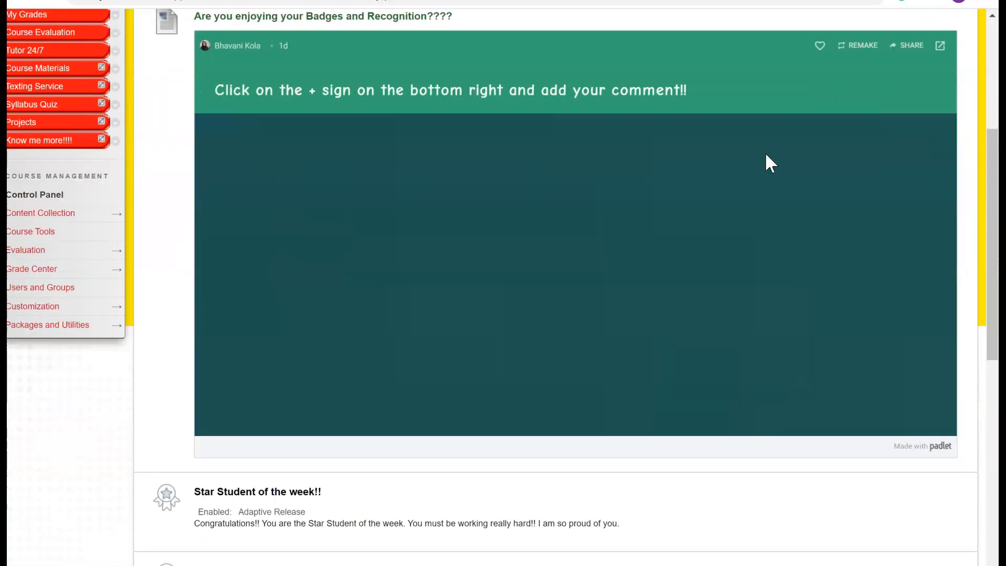
scroll(766, 157, down, 15)
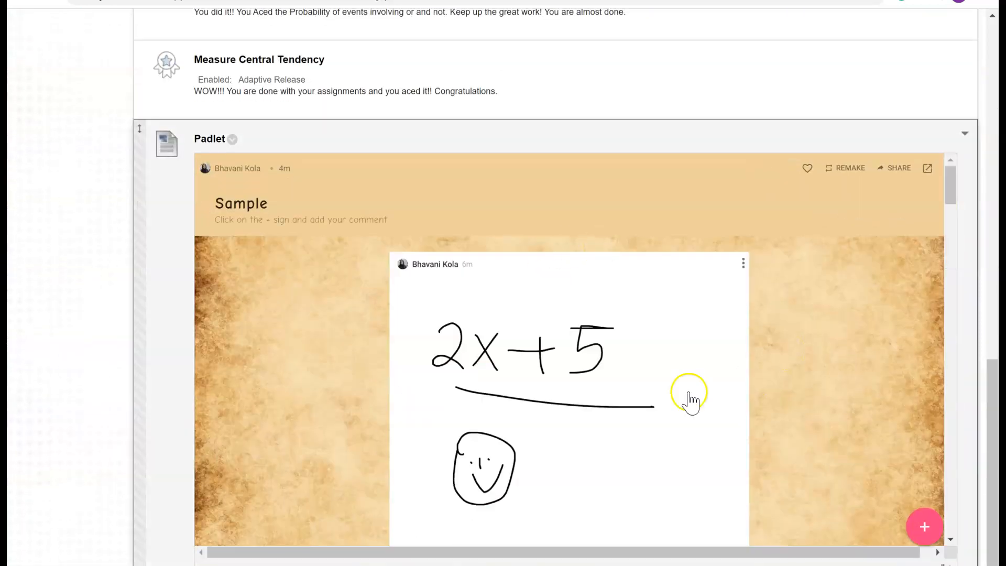
scroll(723, 334, down, 3)
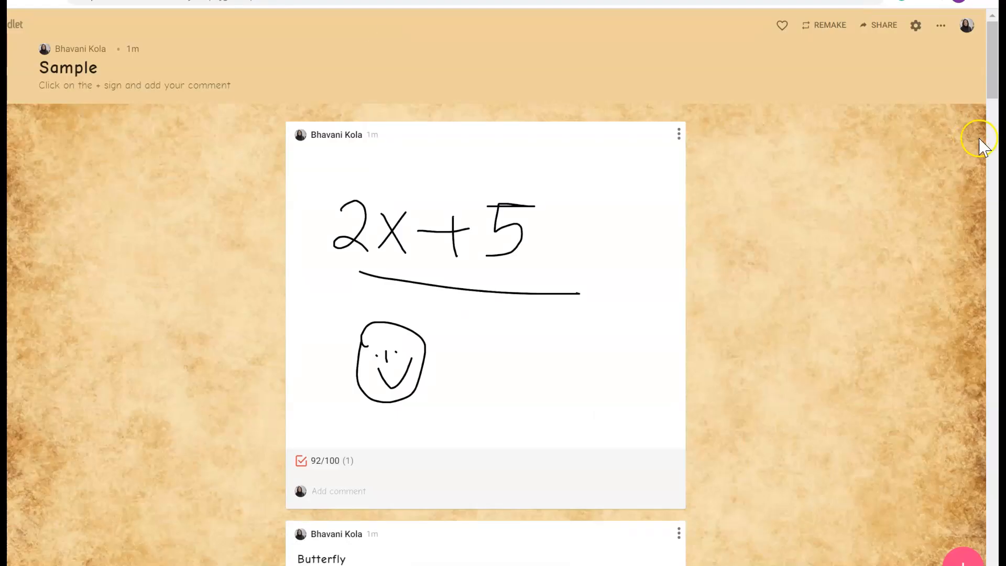
Switch to the Sample padlet and change its format to Wall
click(935, 27)
click(845, 429)
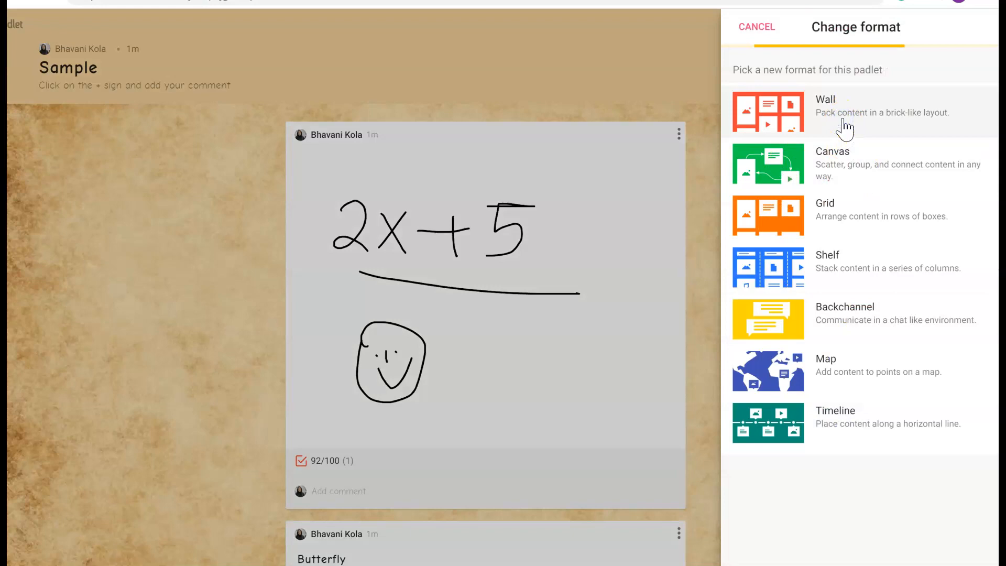
click(845, 128)
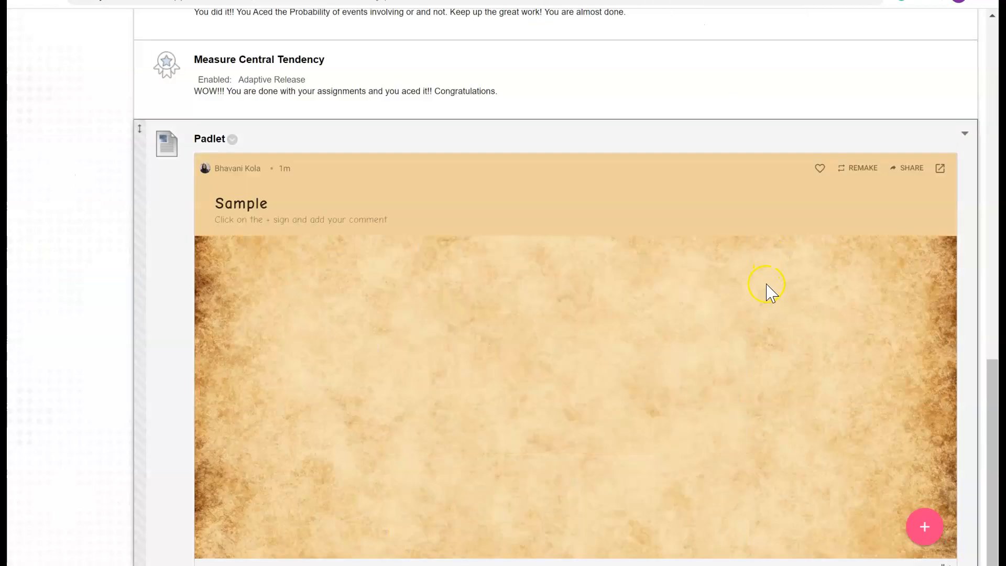
Return to the Week of April 20th course page and look through the embedded Sample padlet's posts in the Wall layout
scroll(860, 338, down, 2)
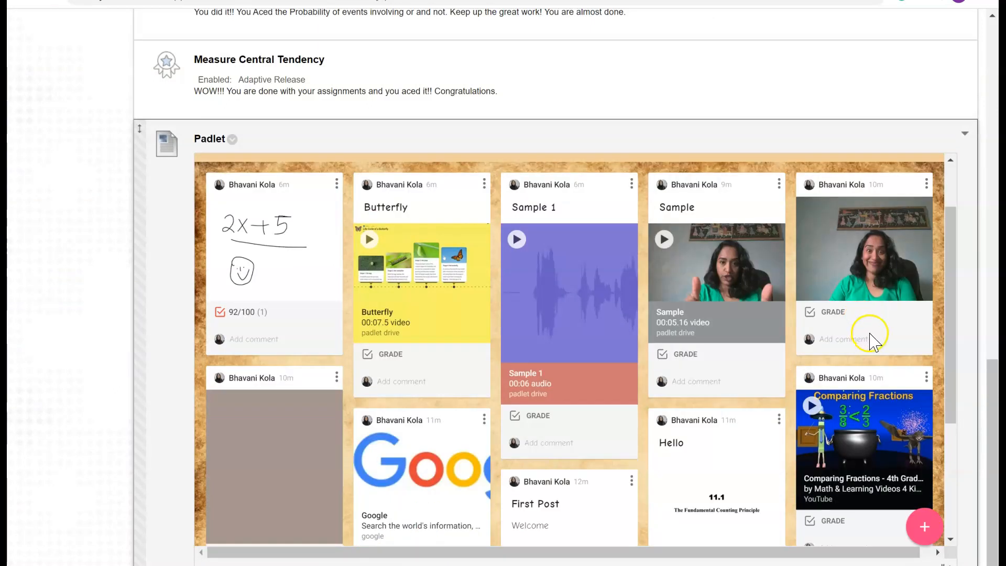
scroll(867, 327, down, 3)
scroll(867, 330, up, 5)
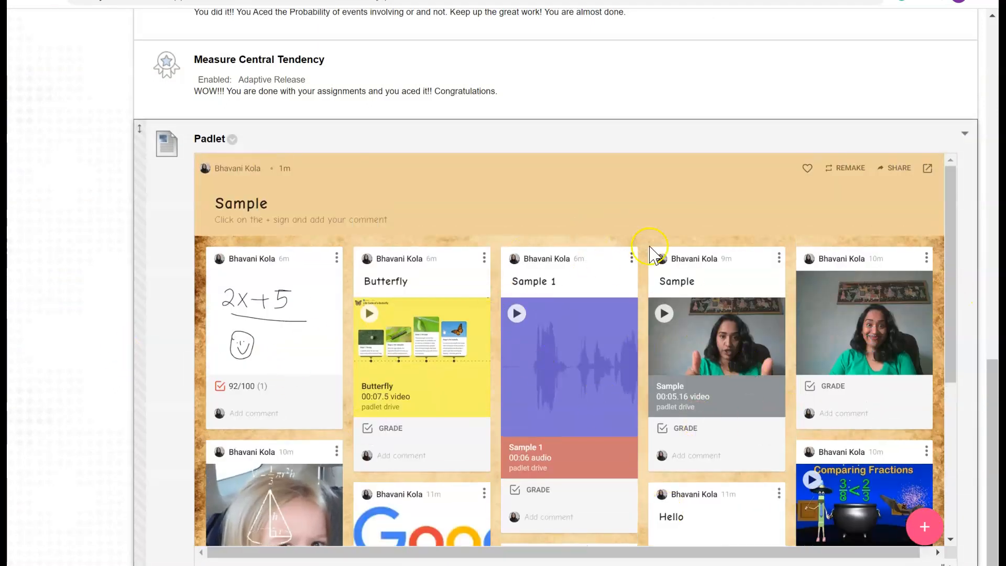
scroll(653, 252, up, 3)
scroll(671, 301, down, 3)
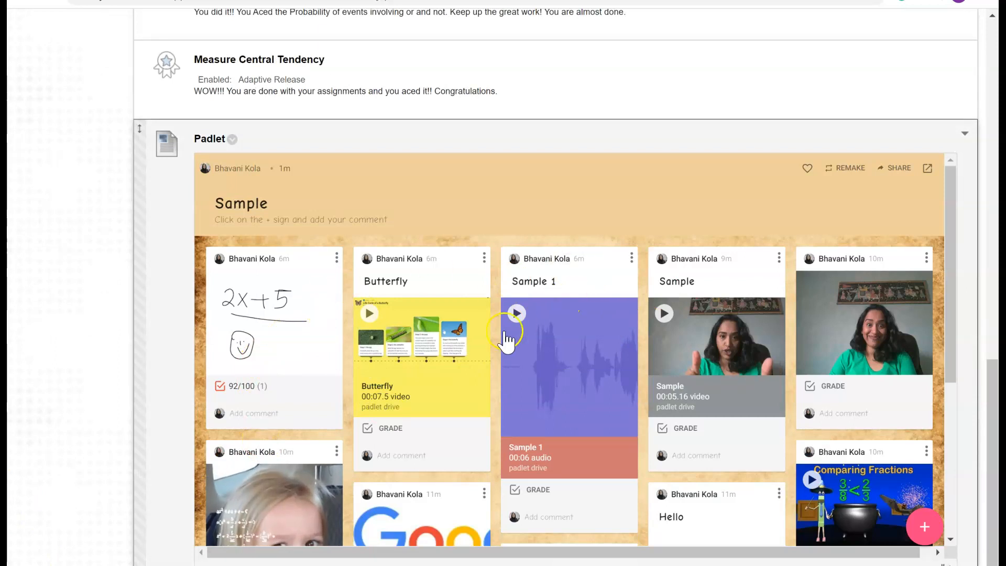
scroll(602, 277, down, 3)
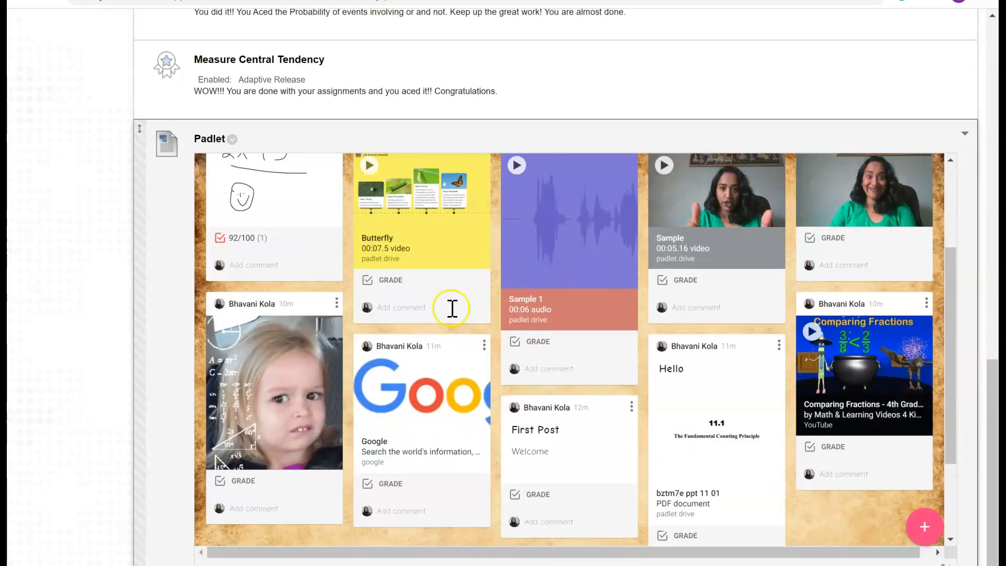